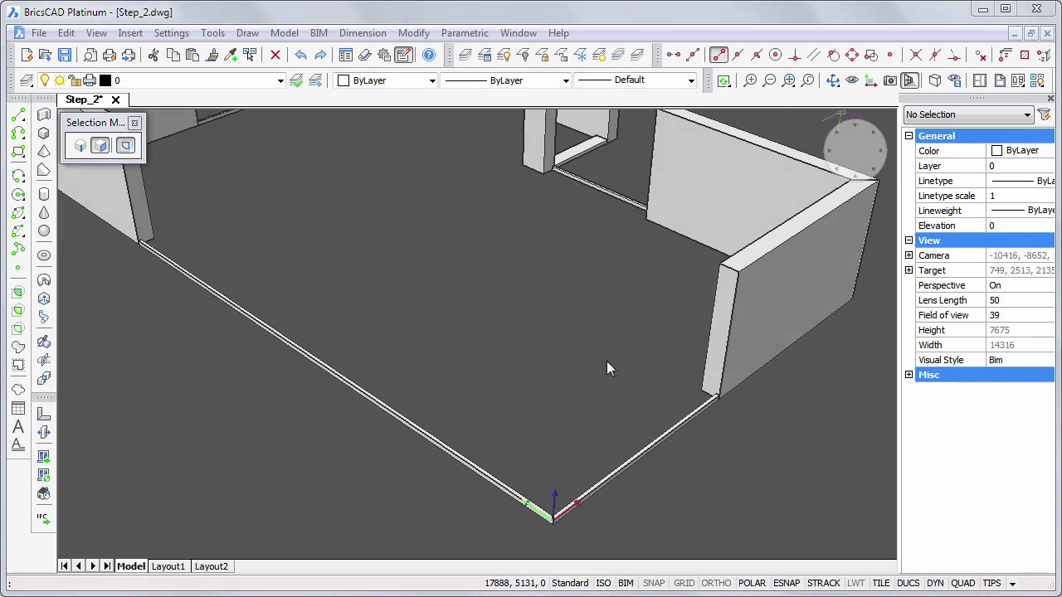
Draw a circle of radius 250 centred 750 in X and 750 in Y from the outer corner of the low walls, using temporary tracking
middle_drag(572, 402, 564, 307)
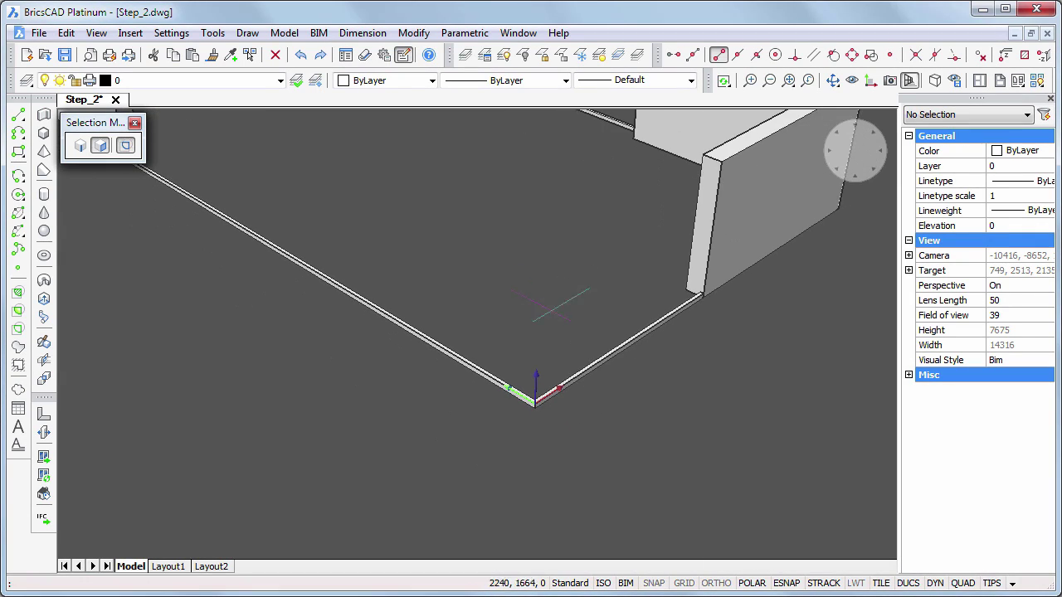
scroll(581, 482, up, 3)
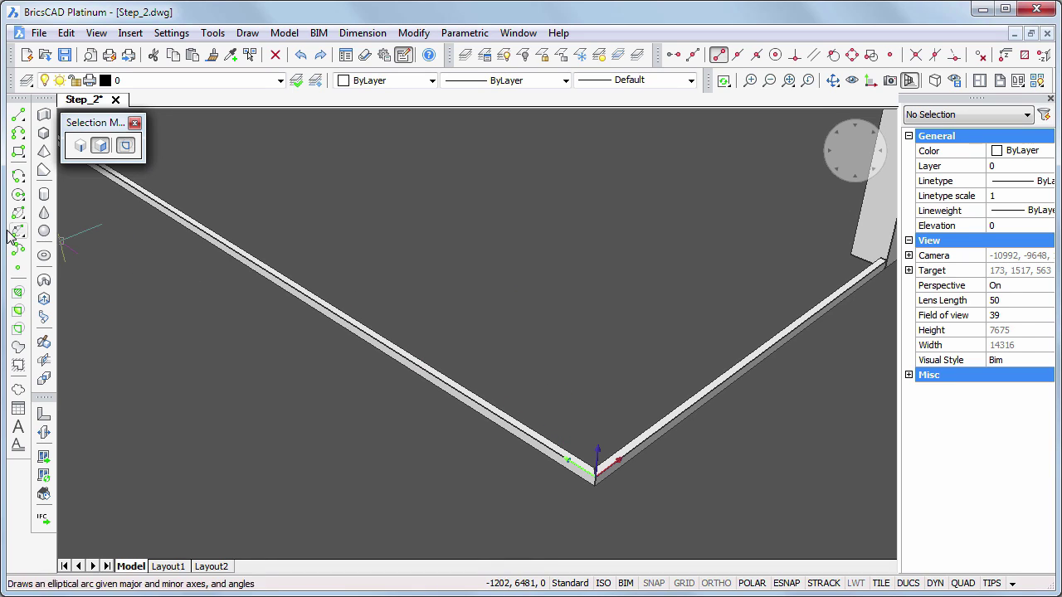
click(18, 196)
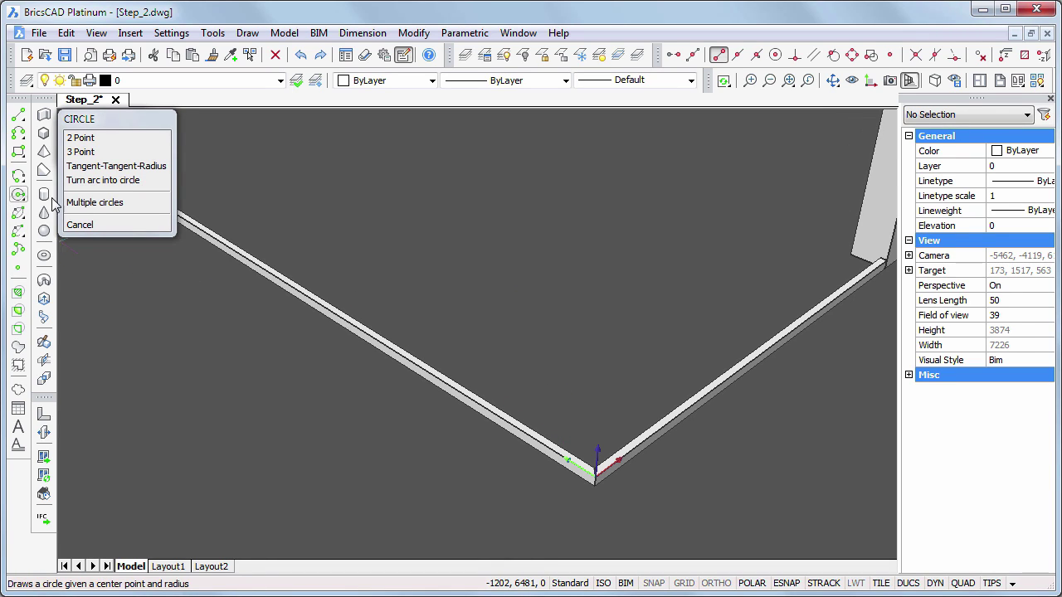
click(675, 55)
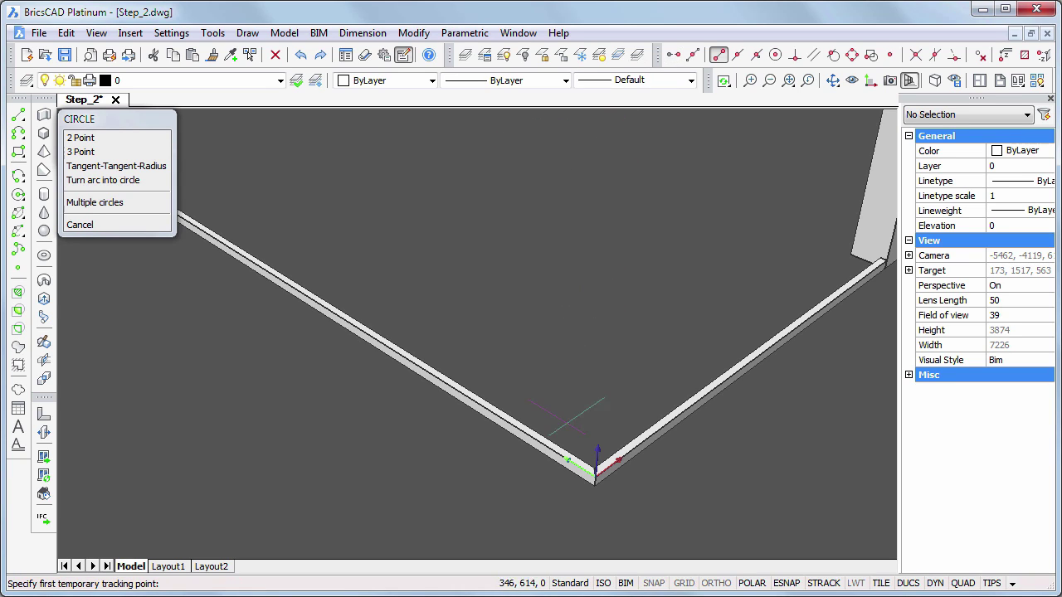
click(592, 486)
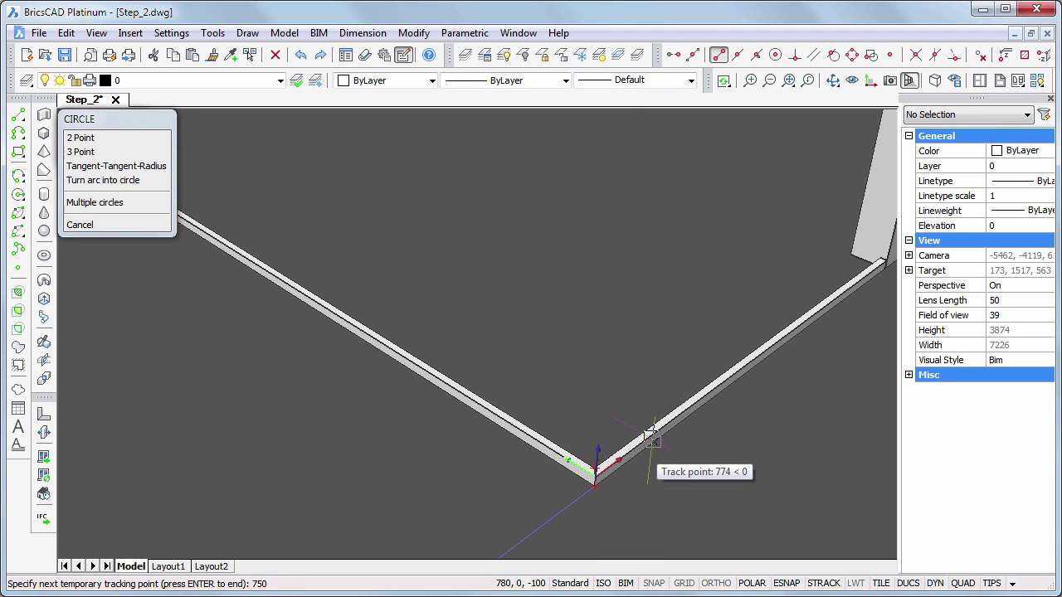
text(750)
key(Return)
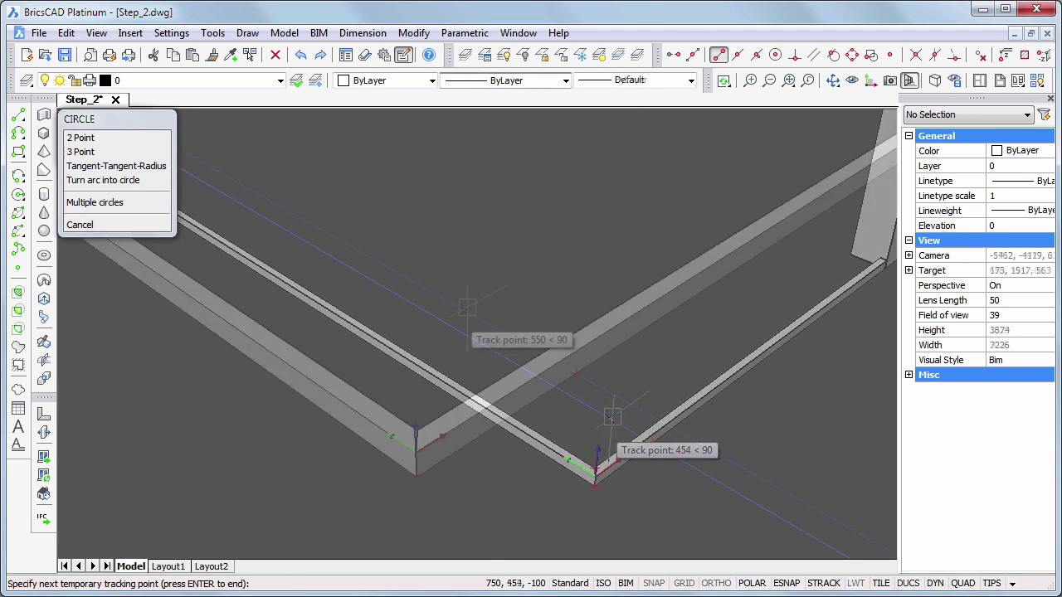
scroll(467, 307, up, 4)
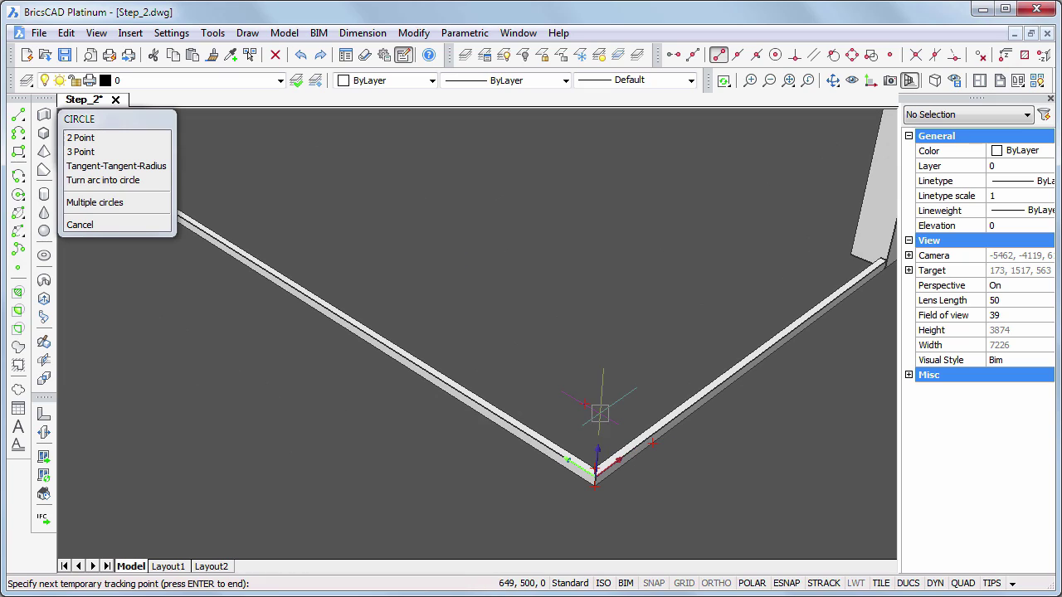
key(Return)
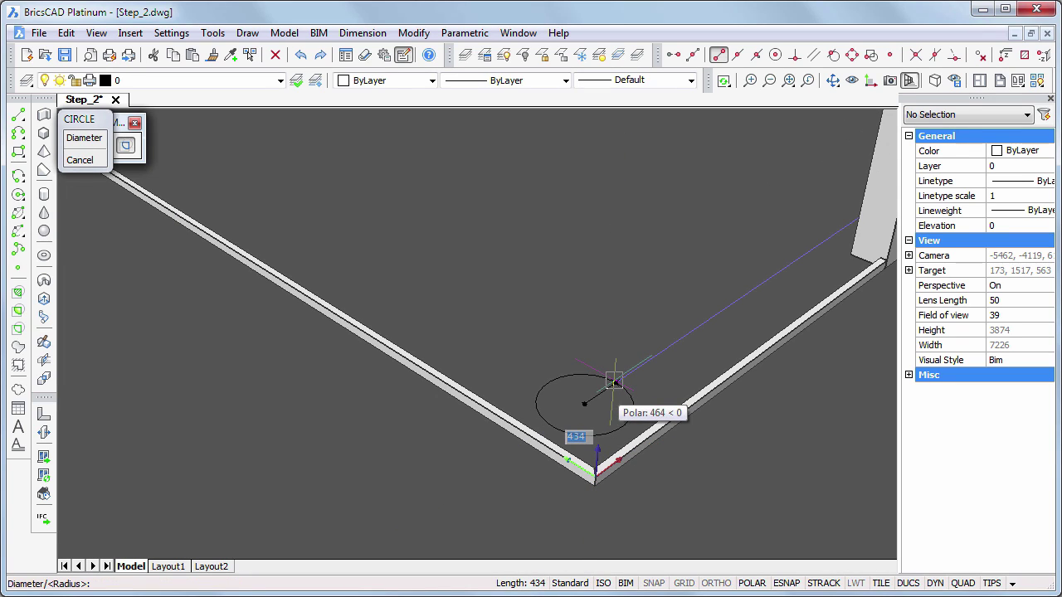
text(250)
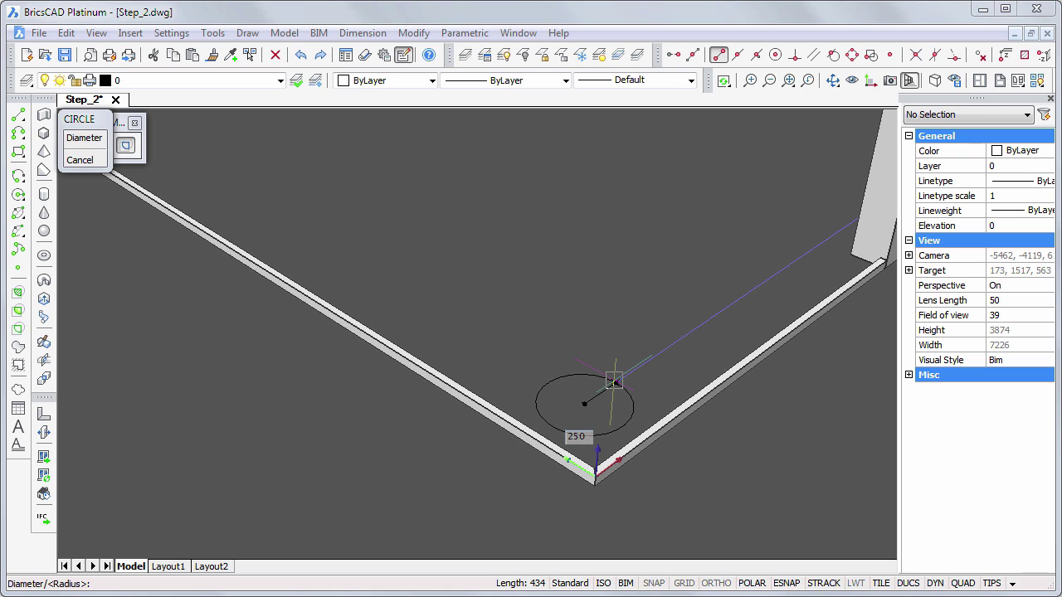
key(Return)
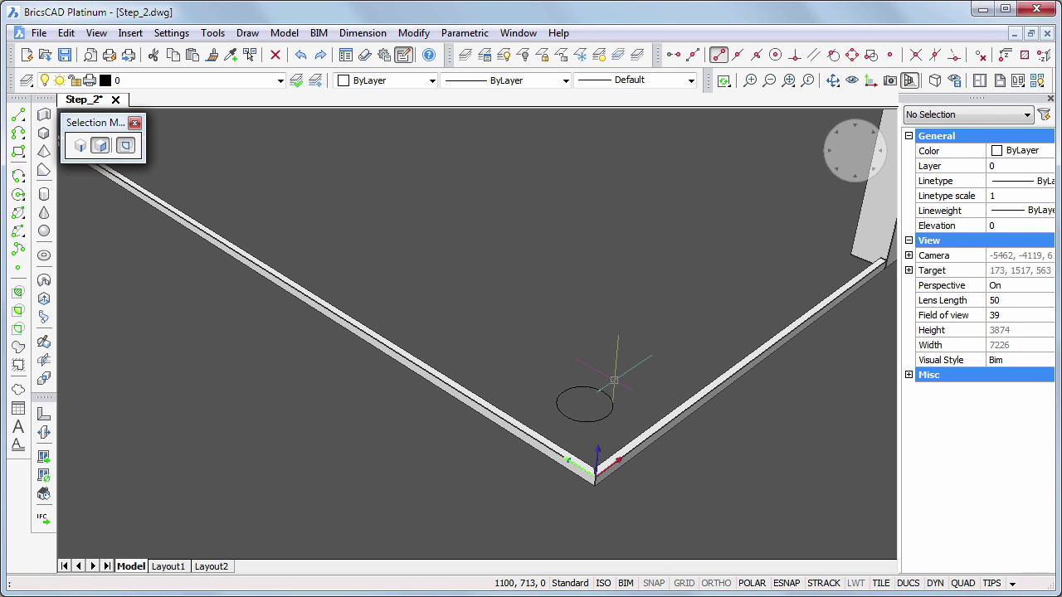
Extrude the circle upward by 2850 to form a solid round column
ctrl+shift+drag(612, 340, 628, 398)
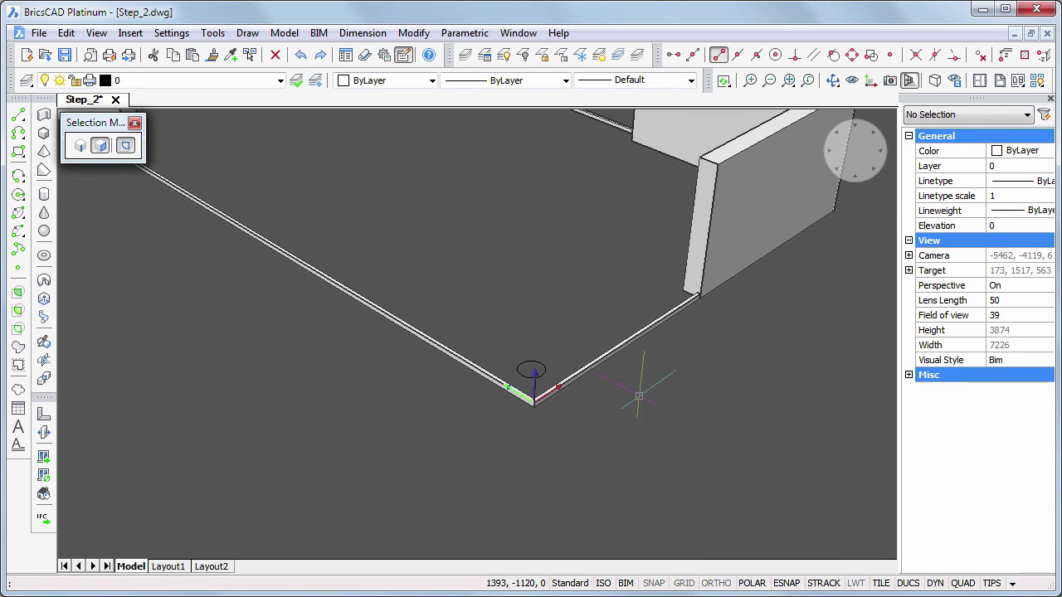
scroll(639, 395, down, 5)
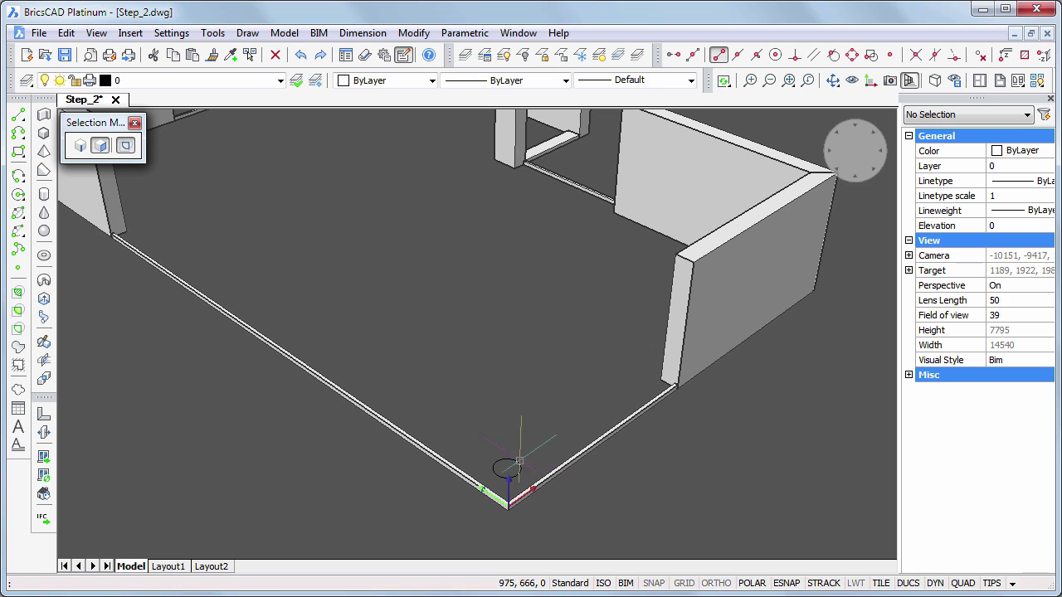
mouse_move(536, 465)
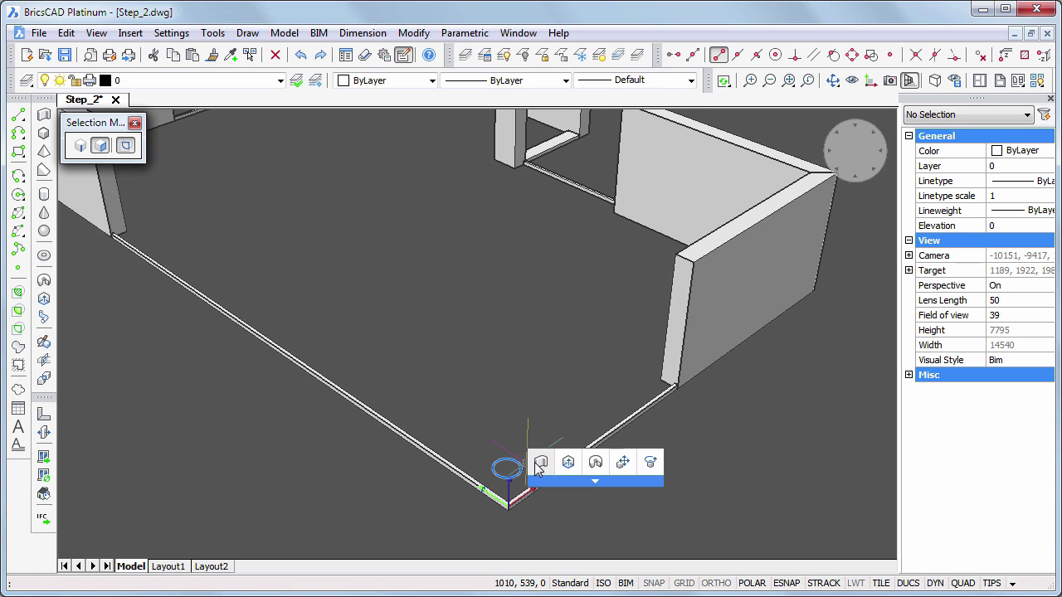
click(540, 463)
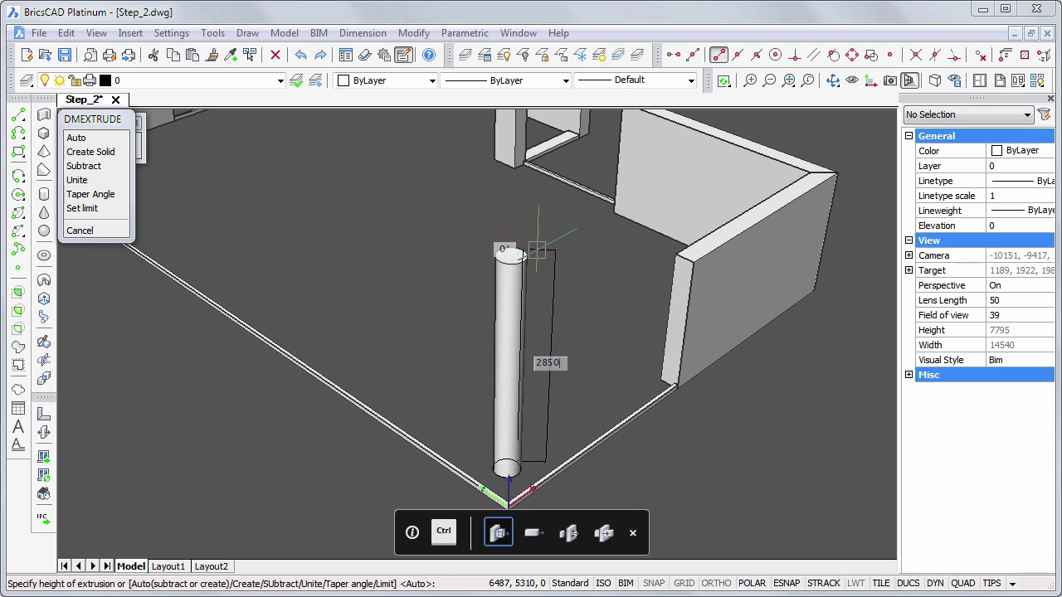
key(Return)
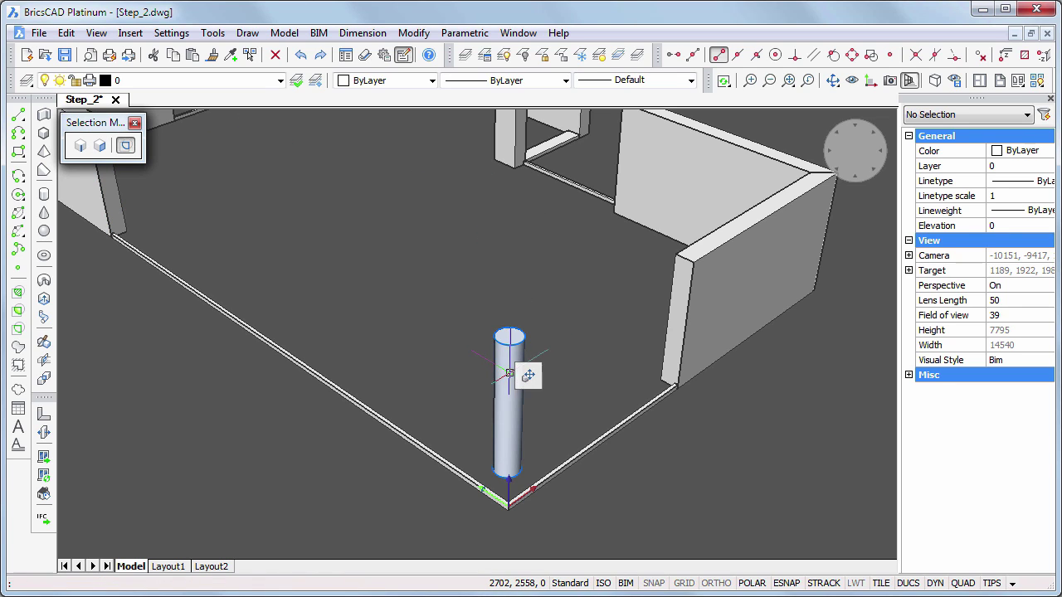
Copy the round column 7050 along the X direction
mouse_move(528, 378)
mouse_move(552, 397)
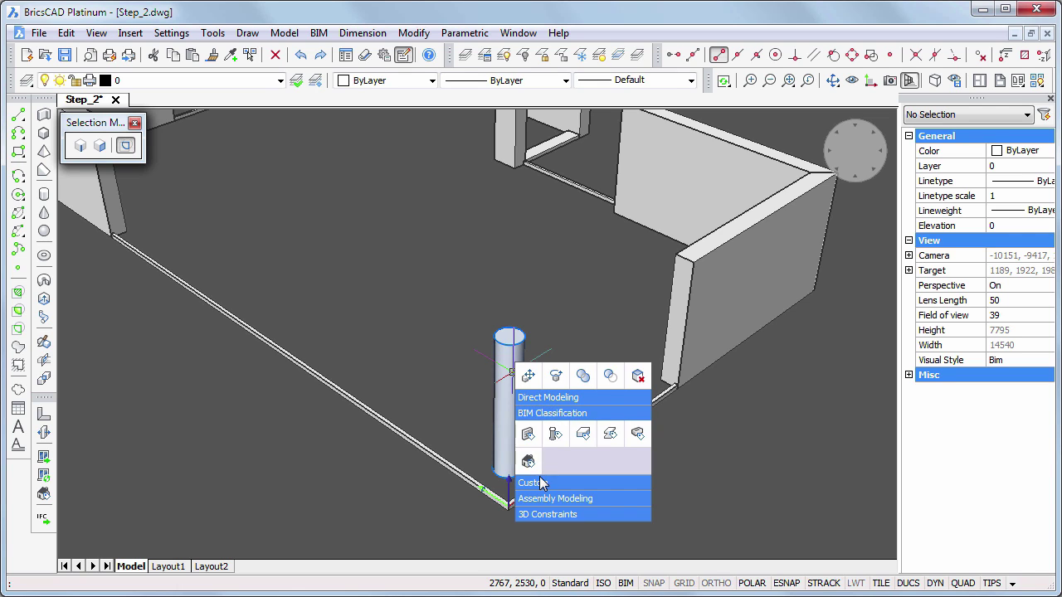
mouse_move(540, 482)
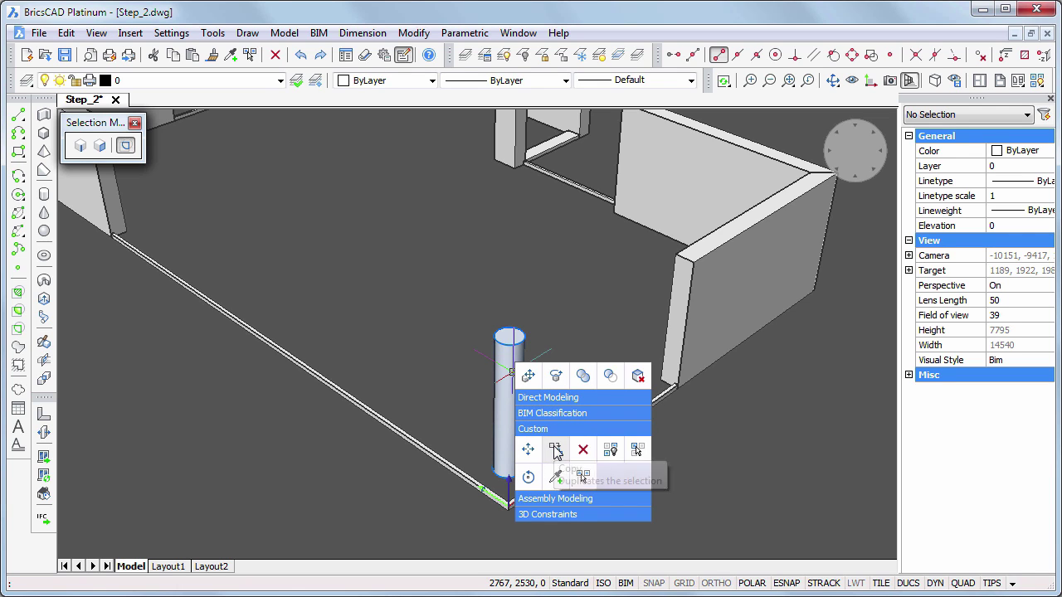
click(555, 449)
click(419, 300)
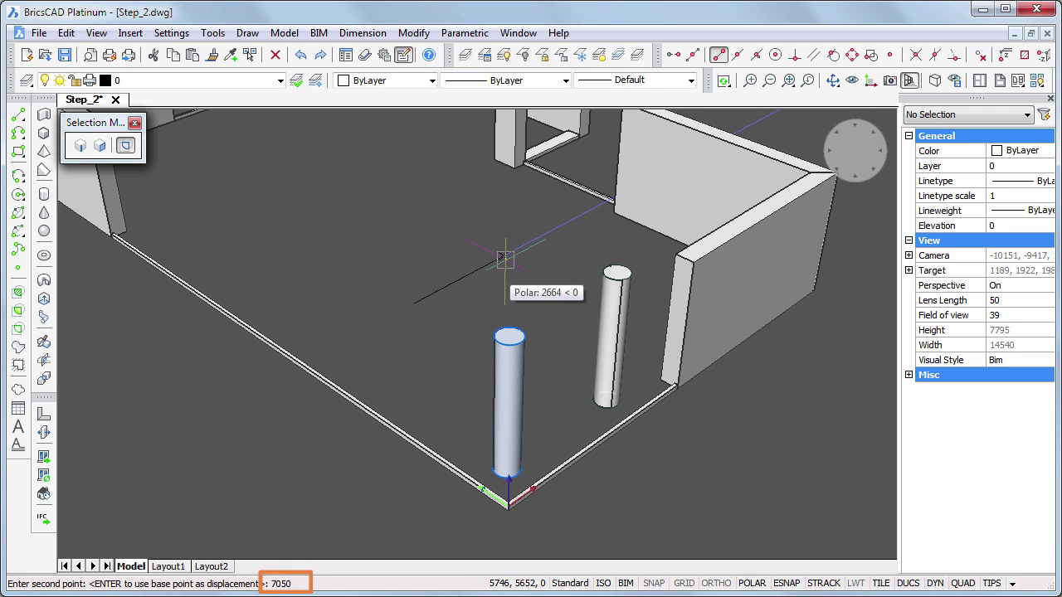
key(Return)
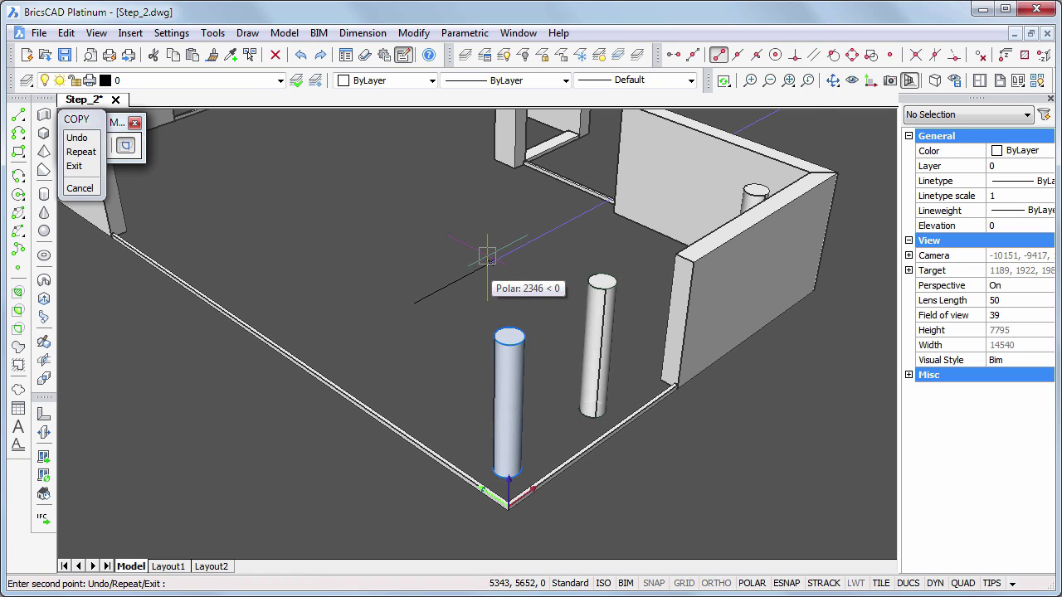
key(Escape)
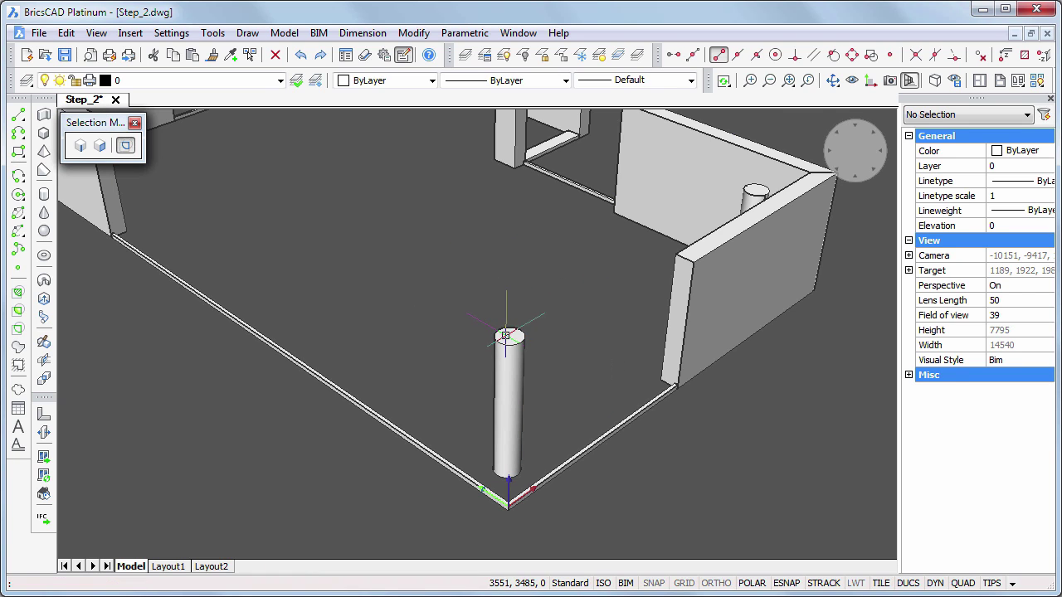
Copy both round columns together 4150 along the Y direction, using the Repeat option to continue the row
click(505, 335)
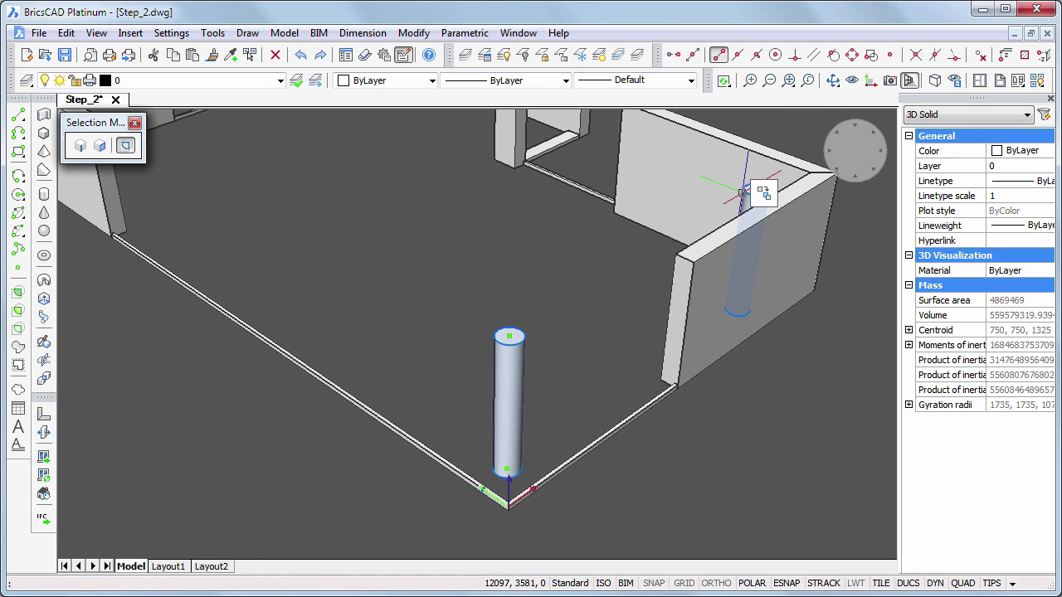
key(Return)
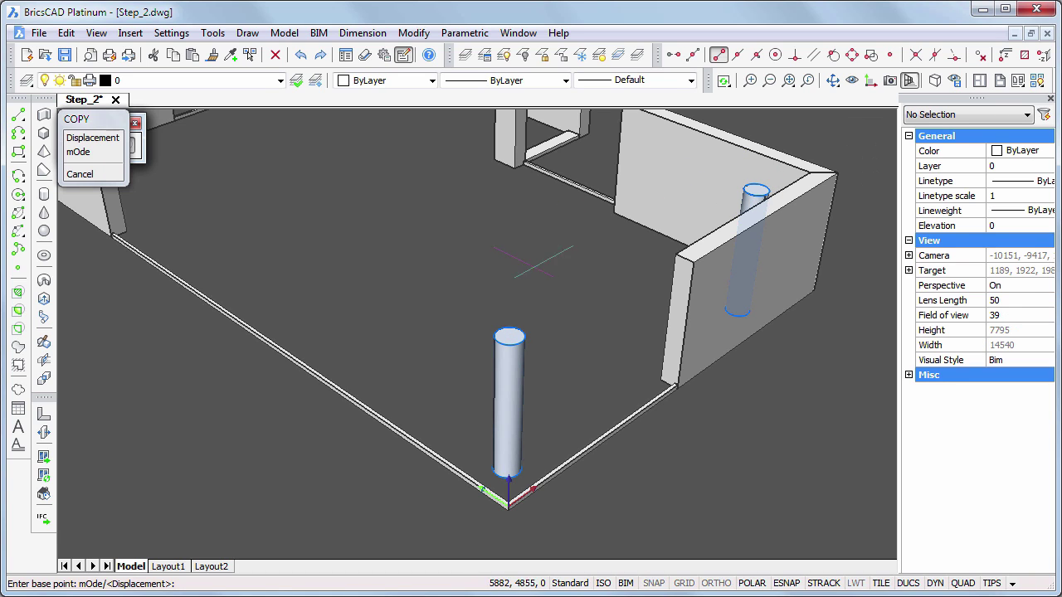
click(521, 299)
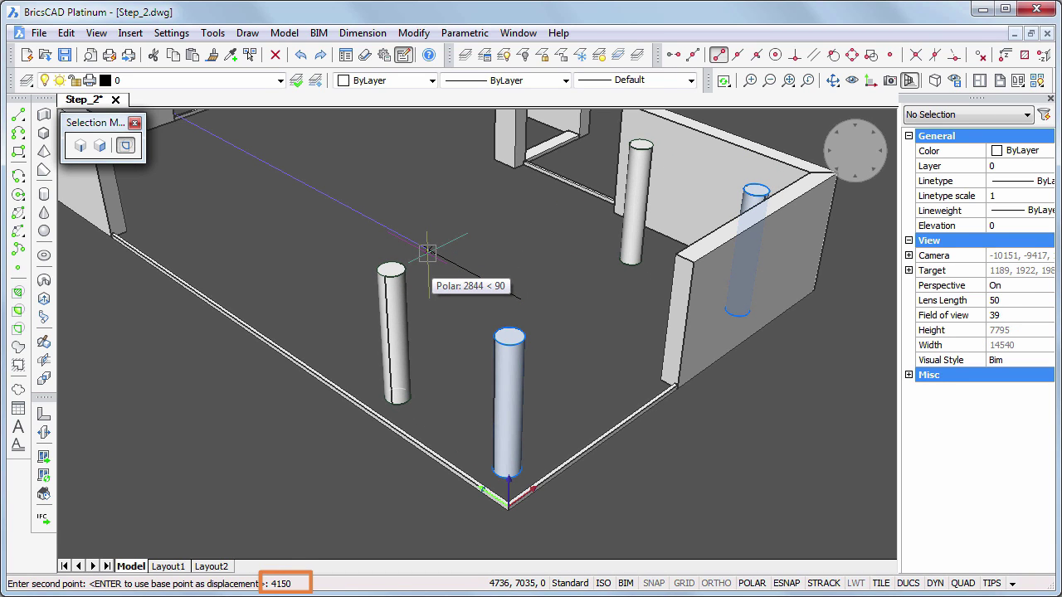
text(4150)
key(Return)
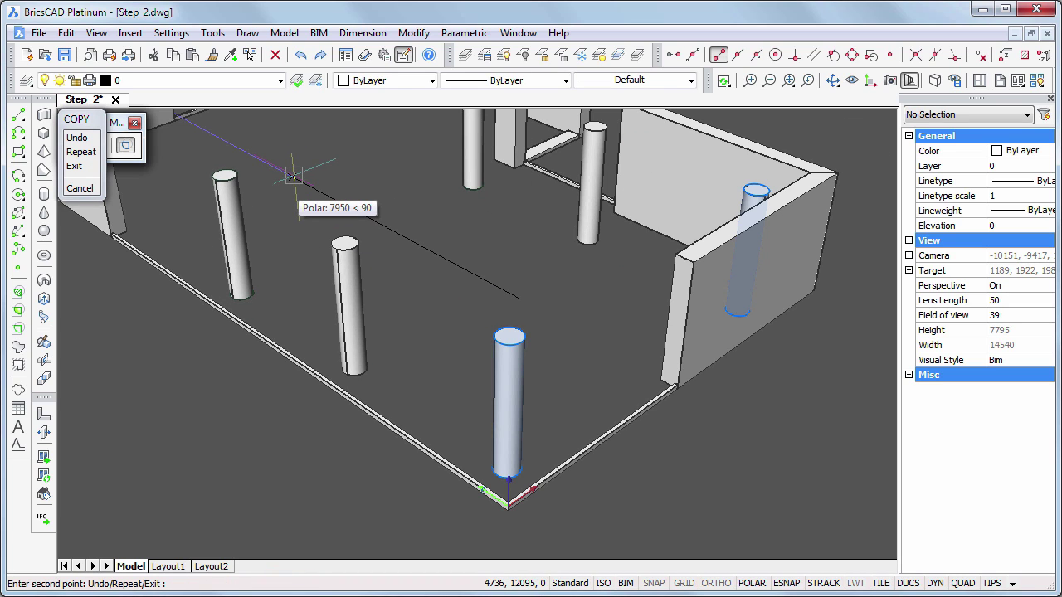
key(Return)
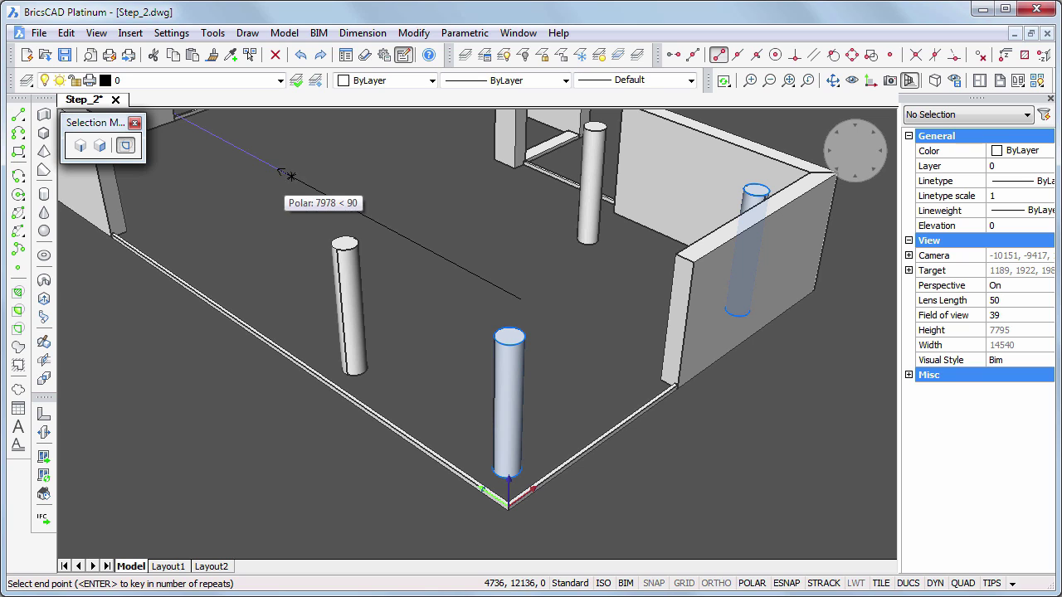
key(Escape)
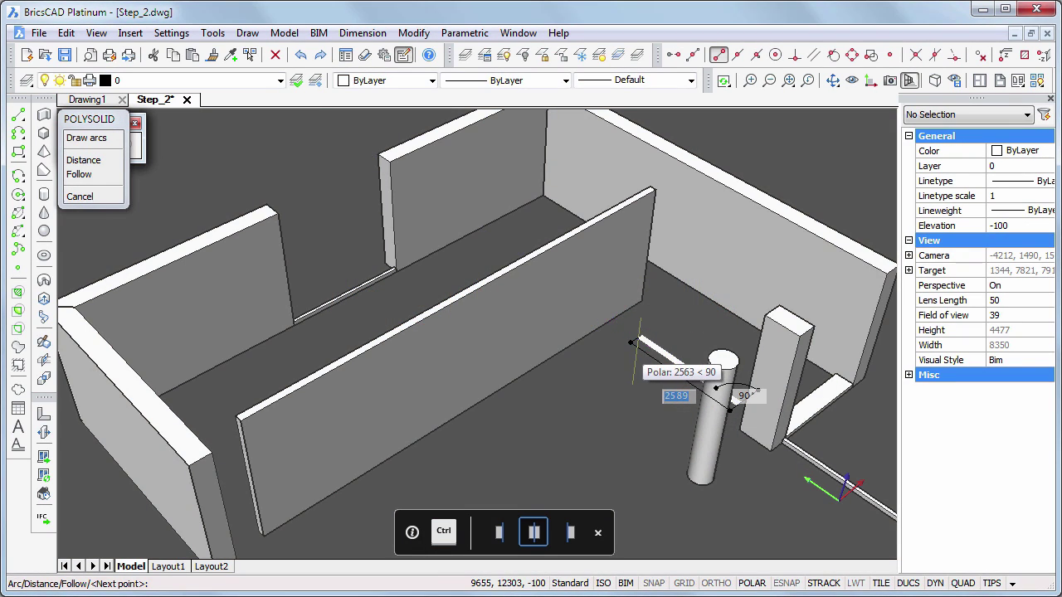
Finish the short polysolid wall running about 2600 from the rectangular pier toward the long partition, 2850 high
click(636, 337)
key(Return)
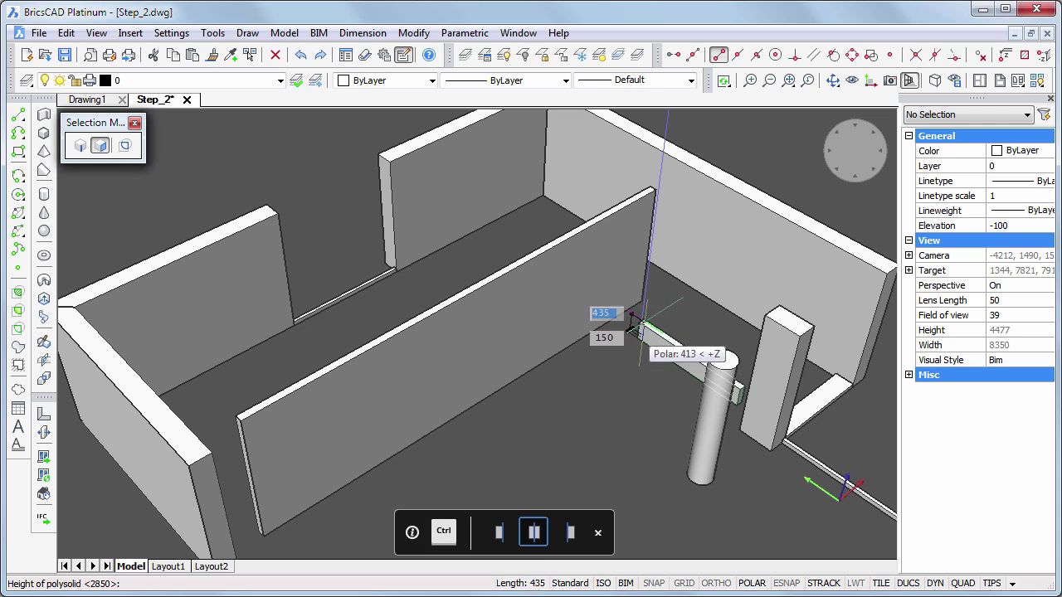
text(2850)
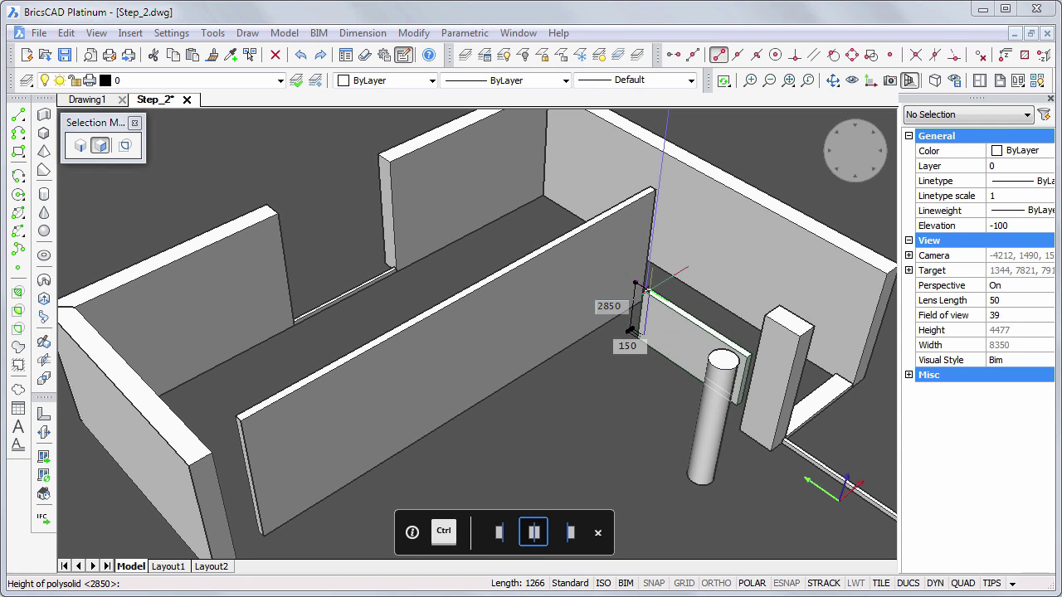
key(Tab)
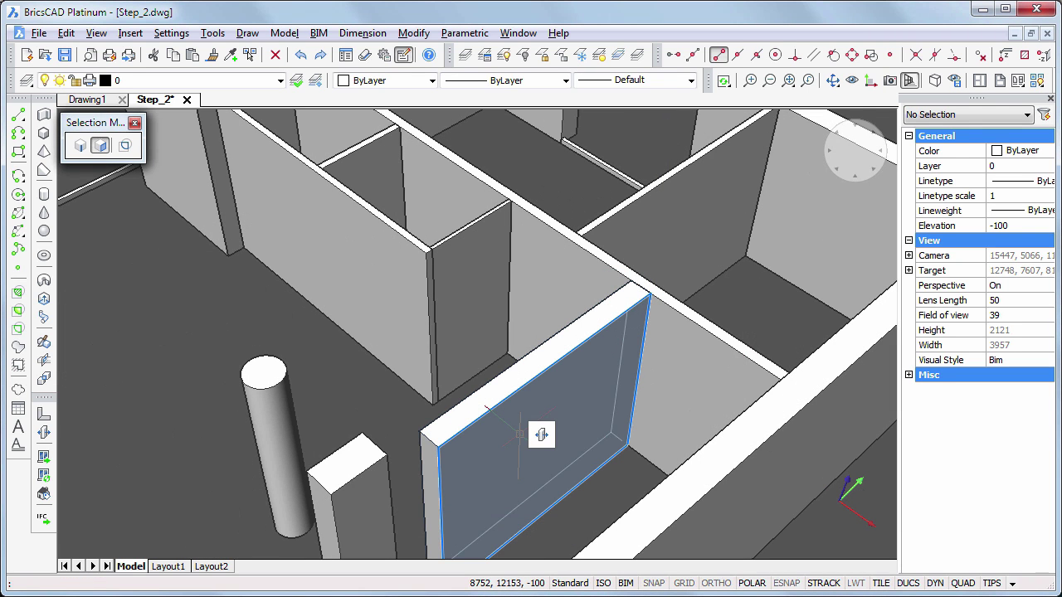
click(518, 433)
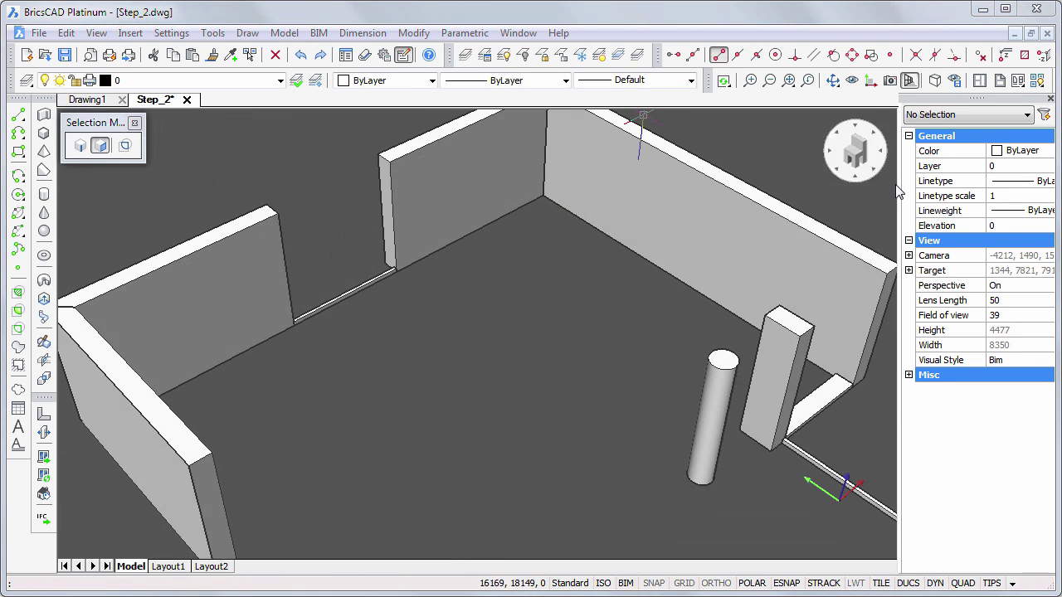
With the elevation set to -100 and entity snaps off, draw a long polysolid partition about 9459 long at 0°, 150 wide and 2850 high
click(1011, 226)
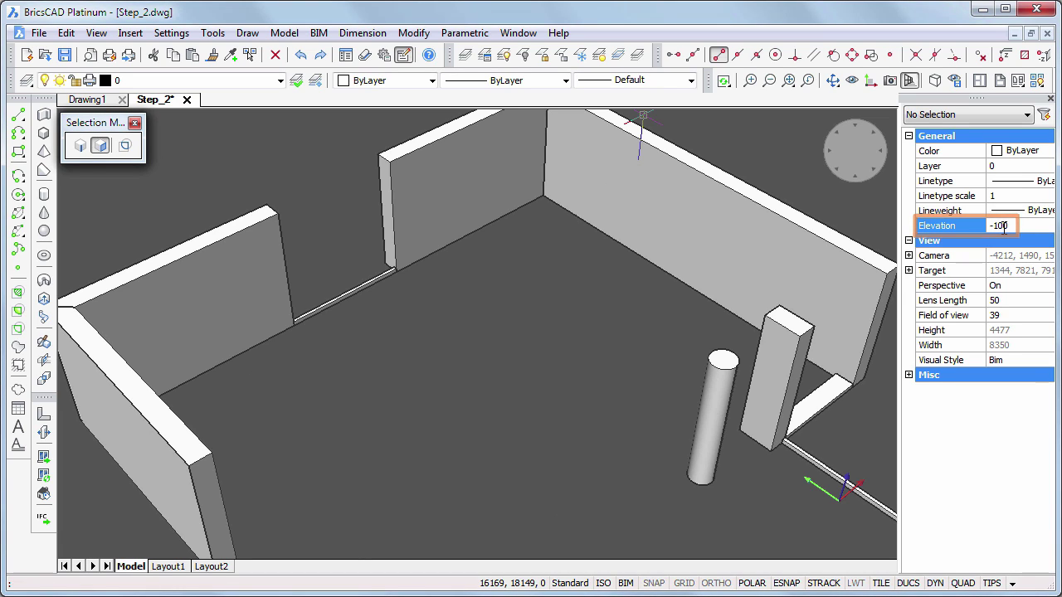
key(Return)
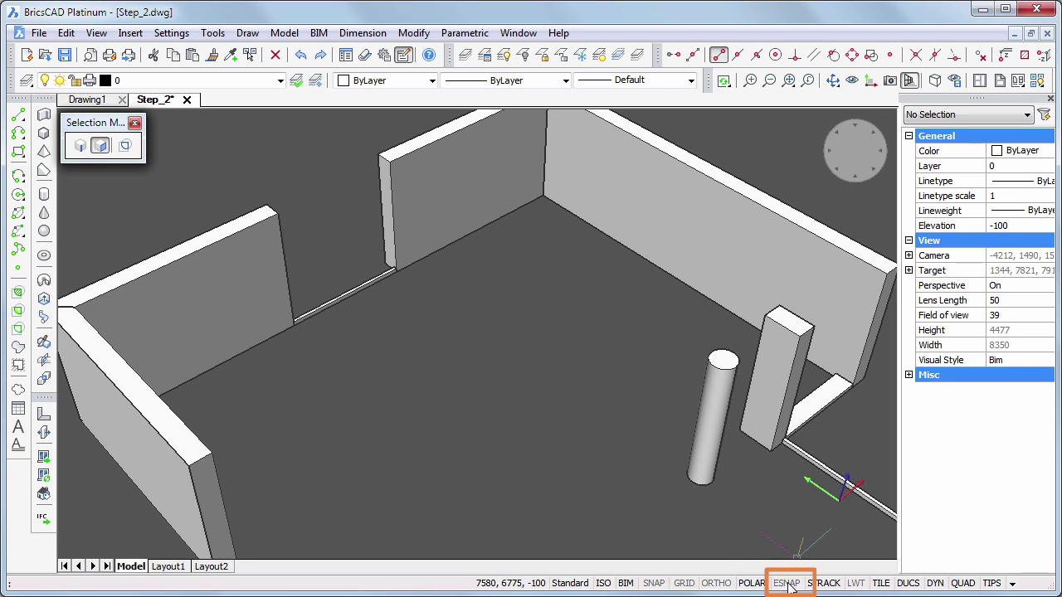
click(43, 116)
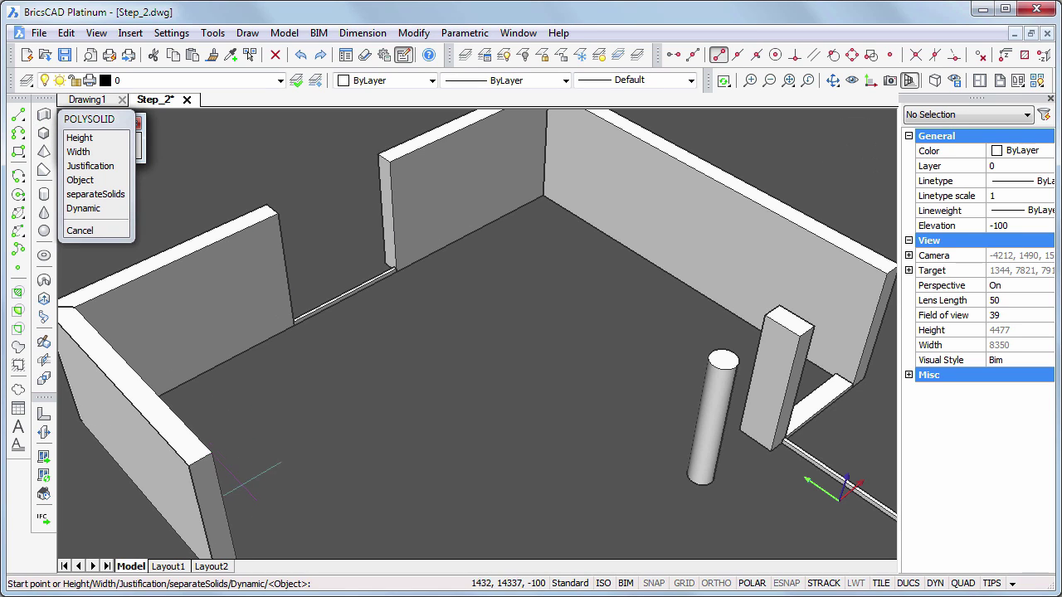
click(266, 538)
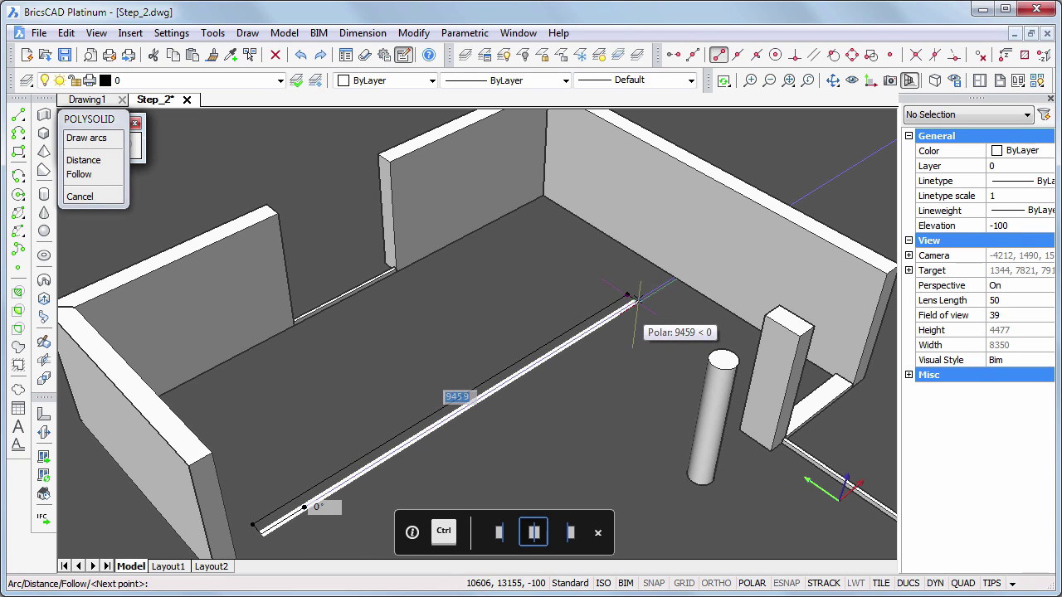
click(639, 299)
key(Return)
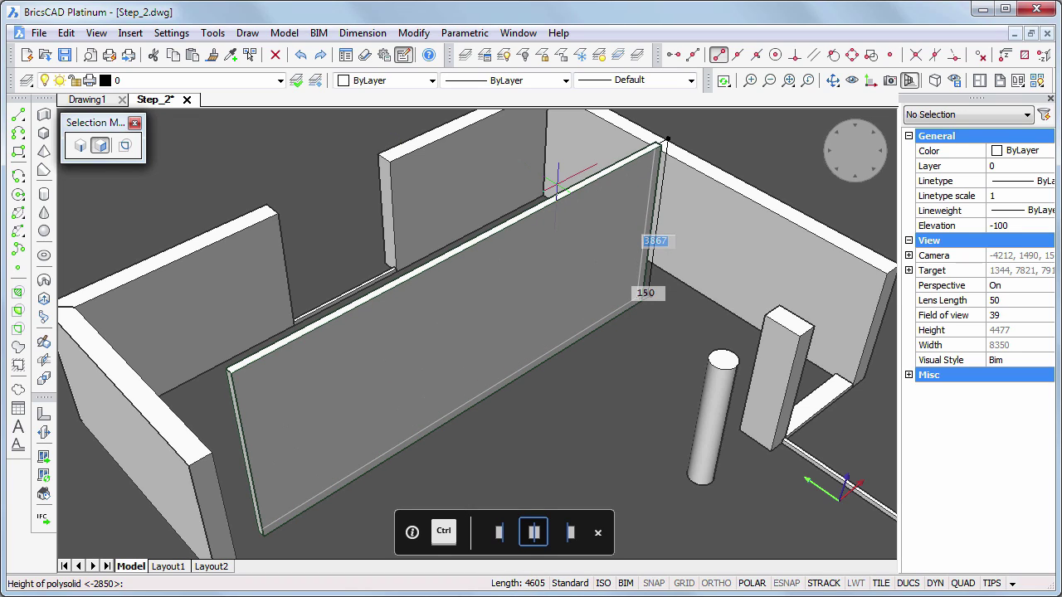
text(2850)
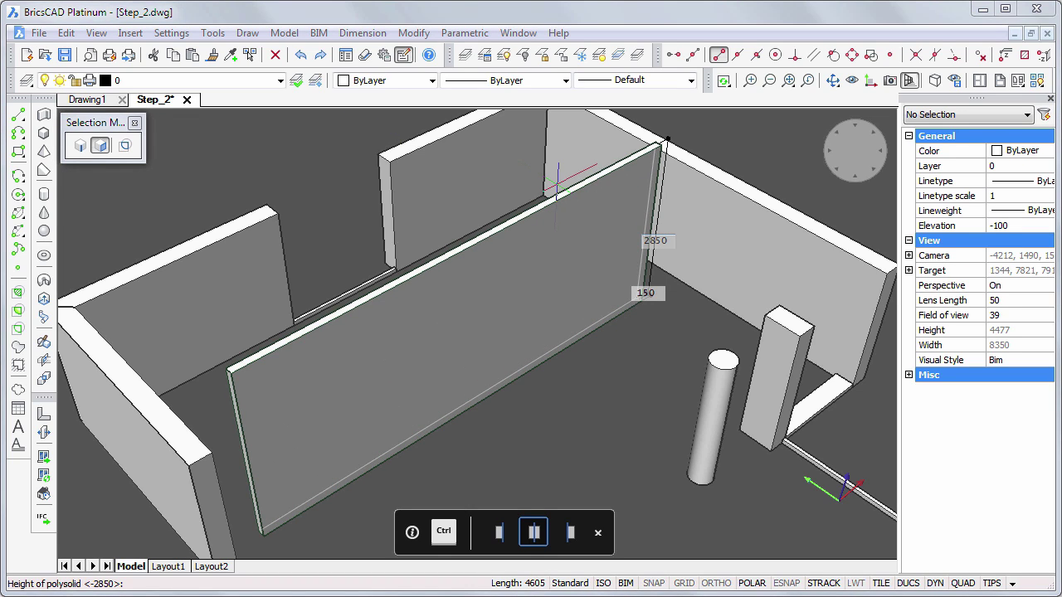
key(Tab)
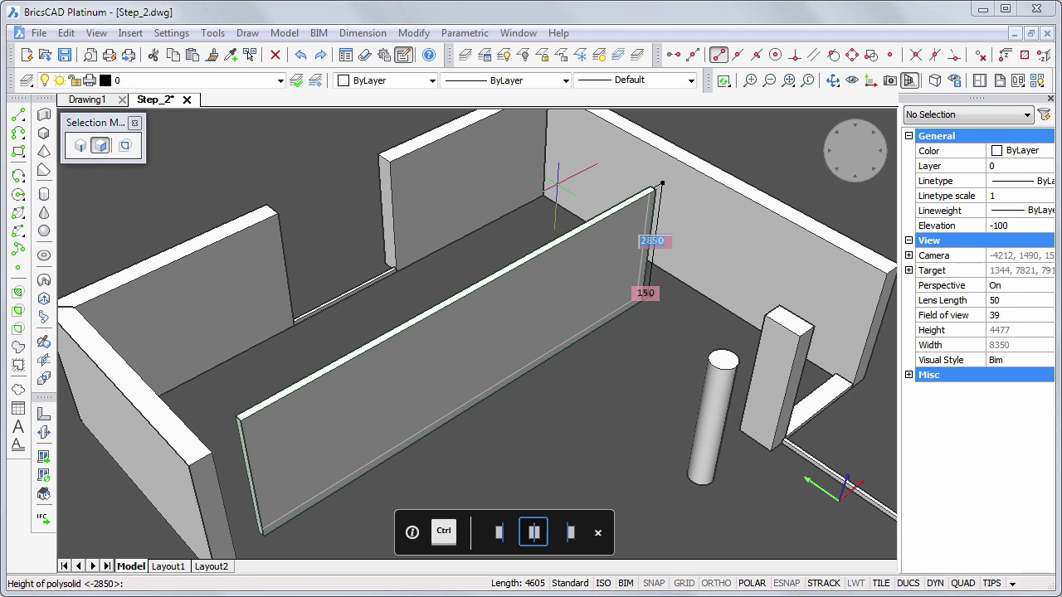
key(Return)
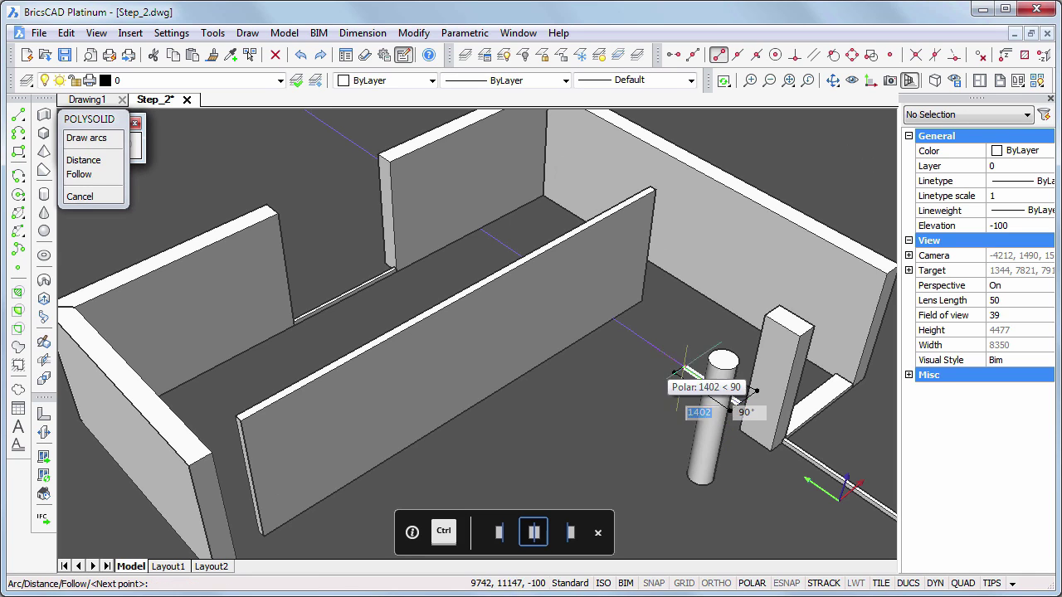
Draw a polysolid wall at 90° from beside the rectangular pier toward the long partition's far end, 300 wide and 2850 high
click(635, 334)
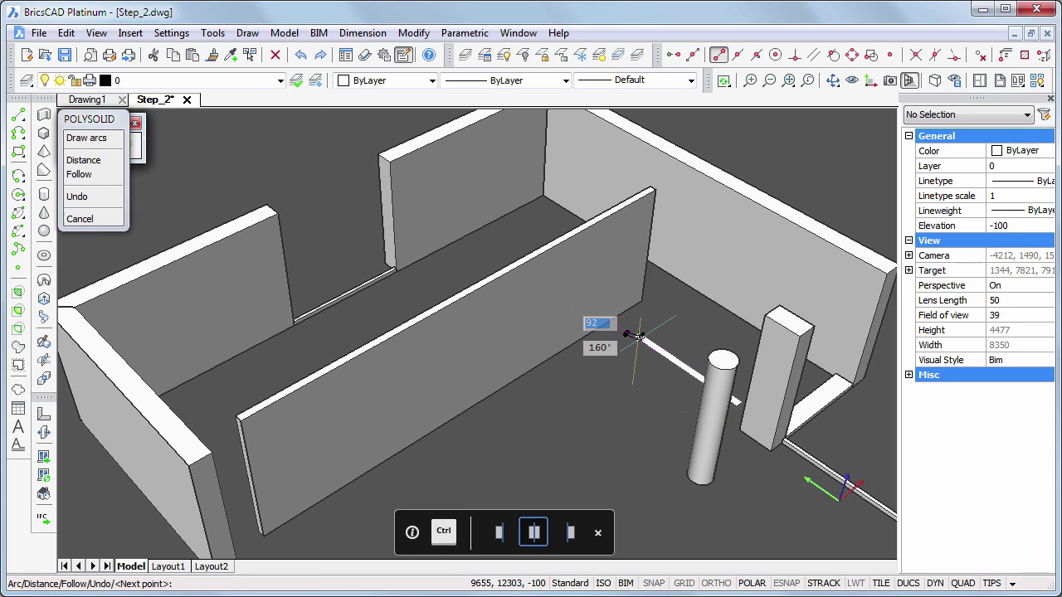
key(Return)
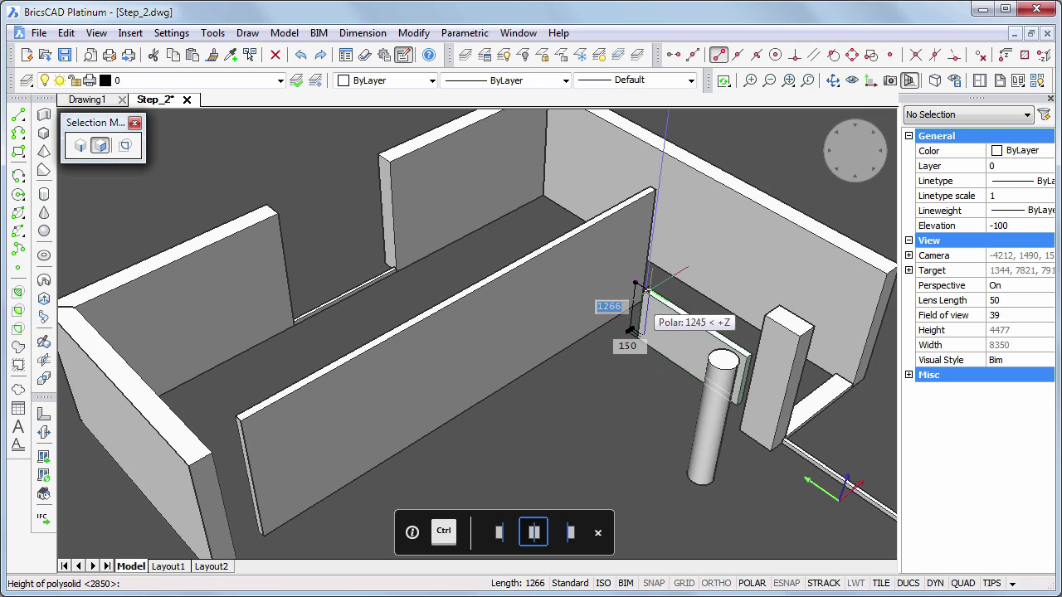
text(28)
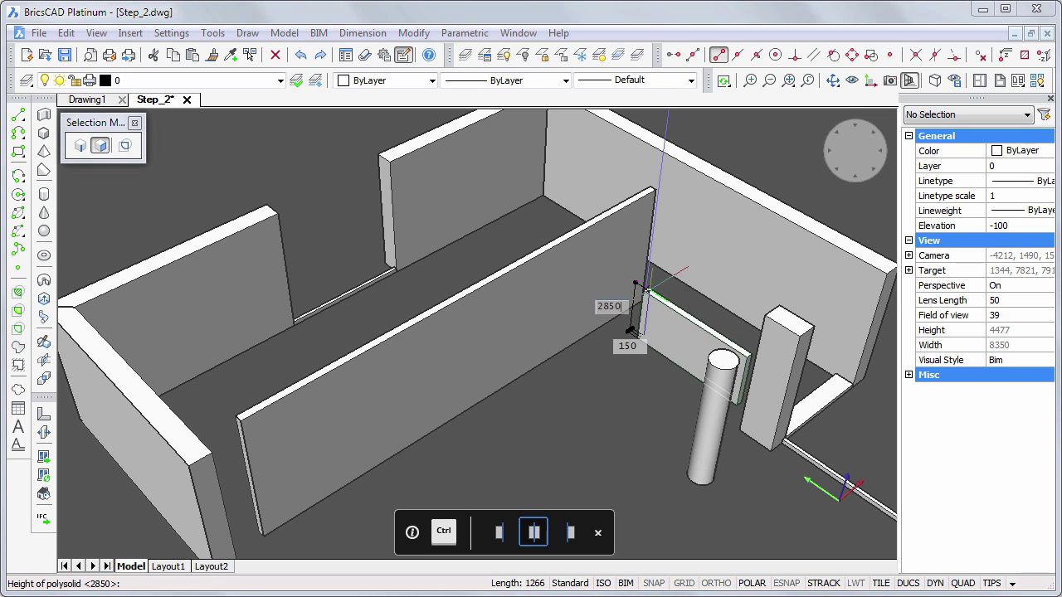
text(50)
key(Tab)
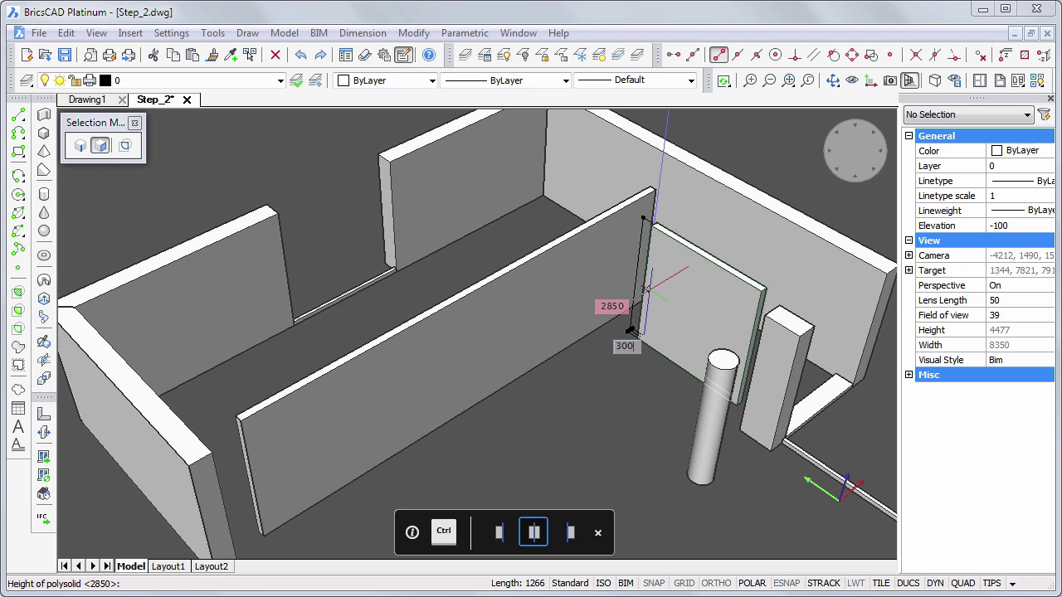
text(300)
key(Tab)
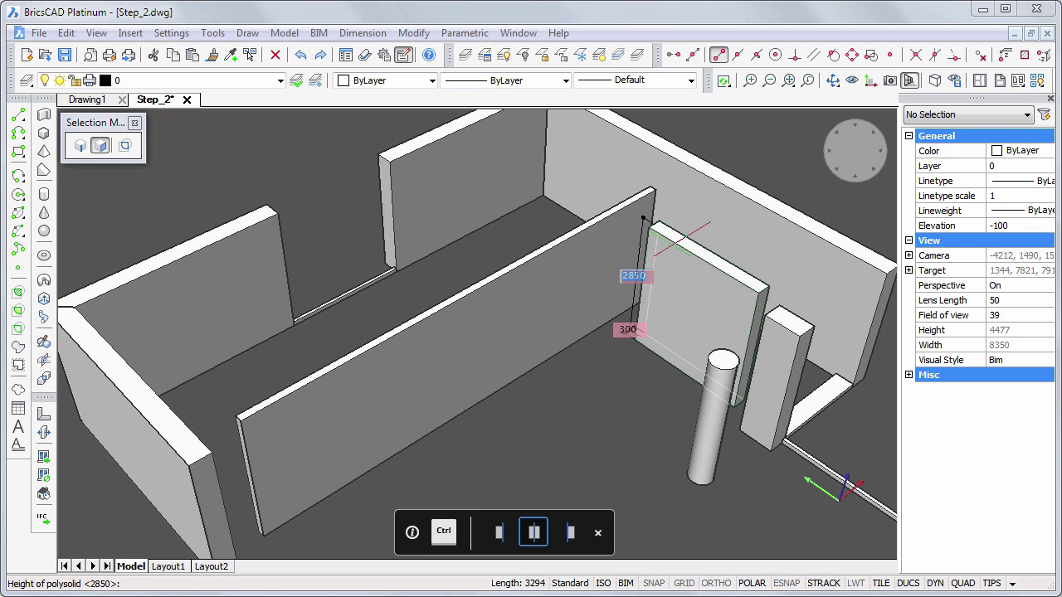
key(Return)
key(Return)
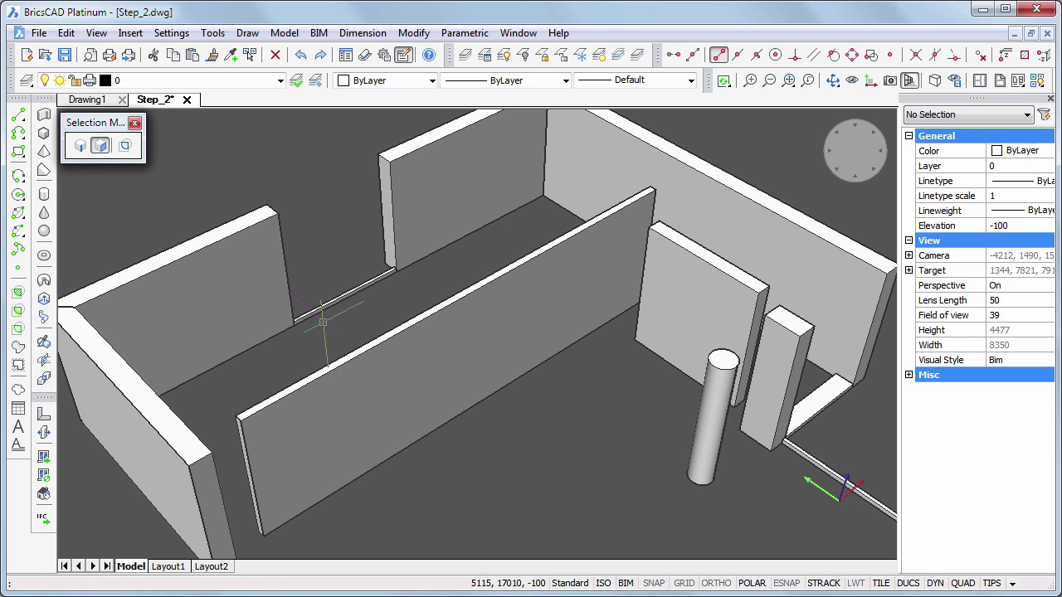
Draw a polysolid cross wall between the solid outer wall section and the long partition's near end, 100 wide and 2850 high
key(Return)
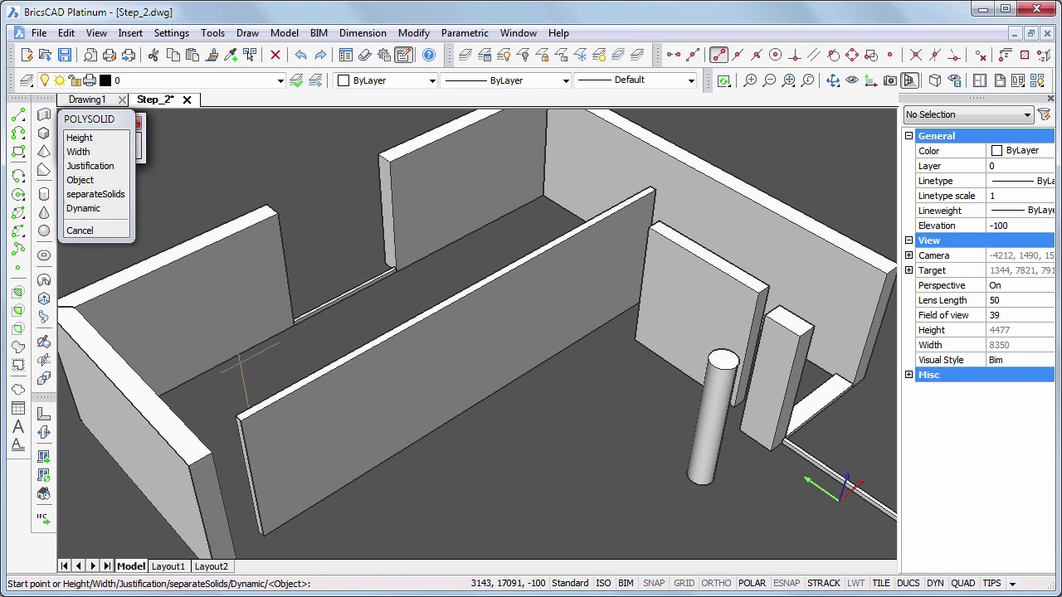
click(233, 365)
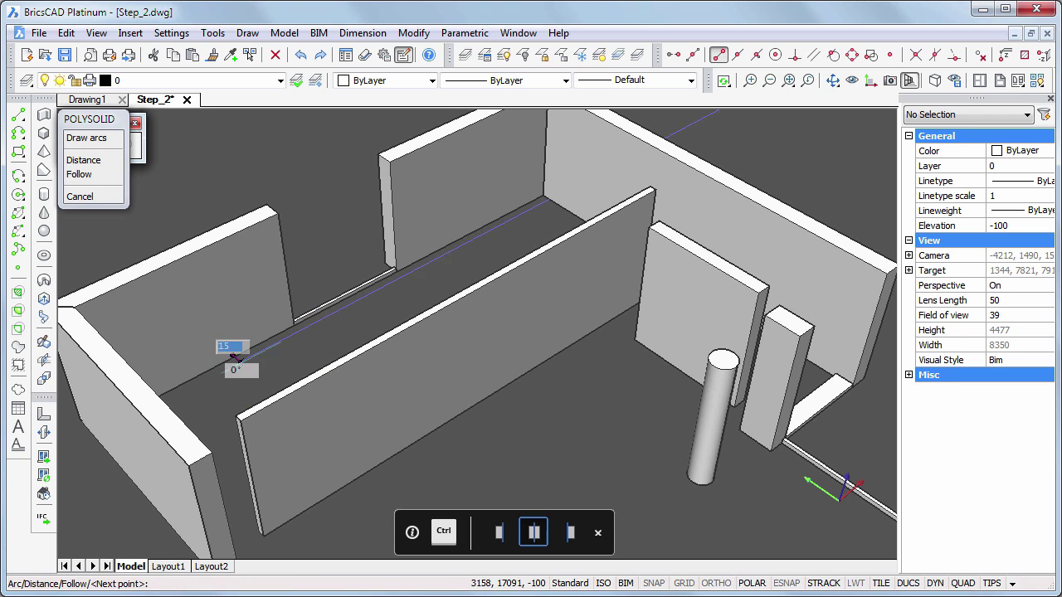
click(334, 461)
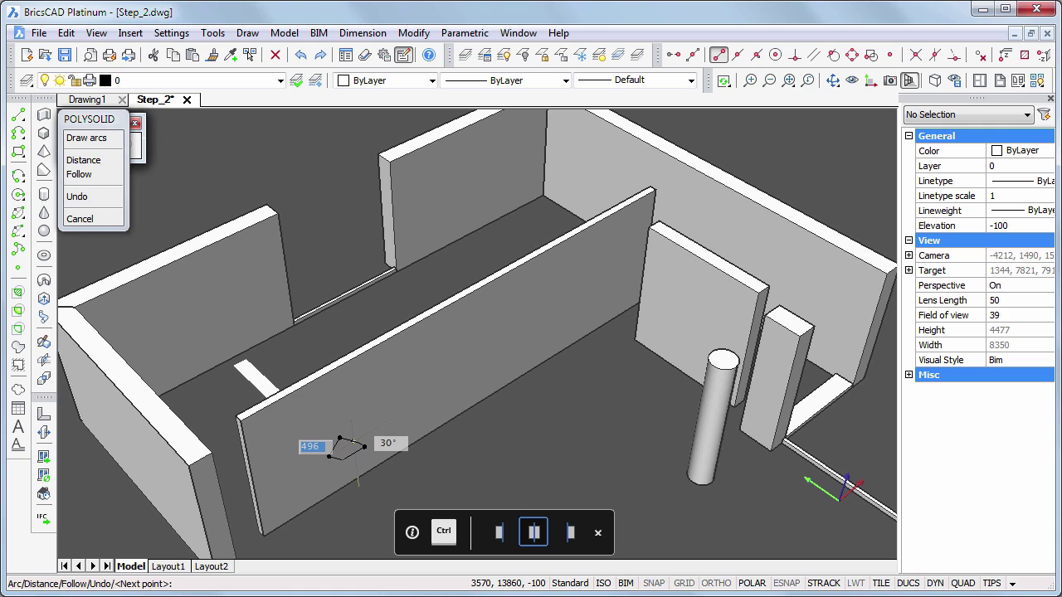
key(Return)
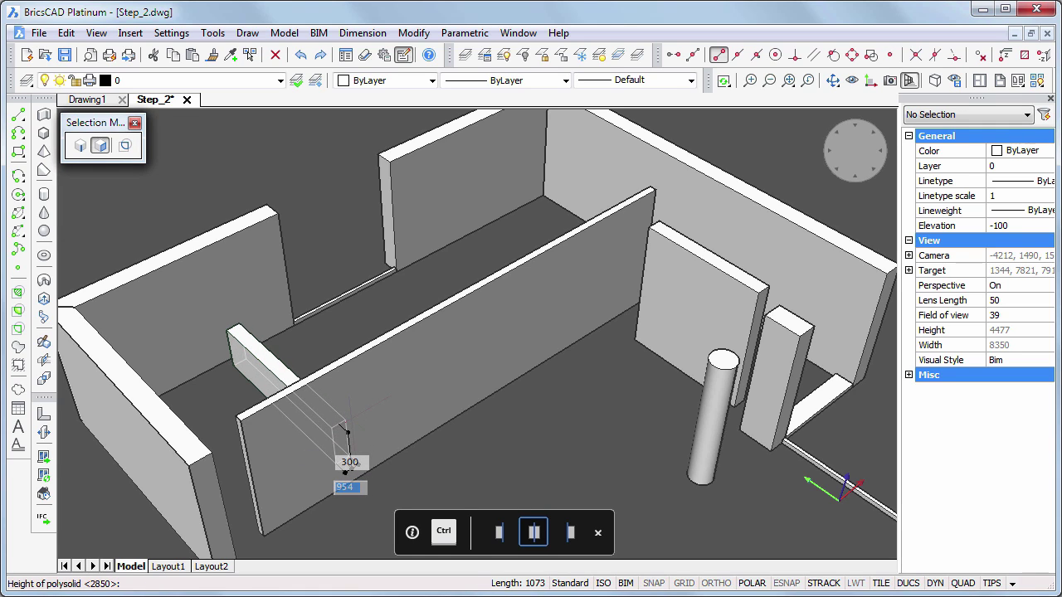
text(2850)
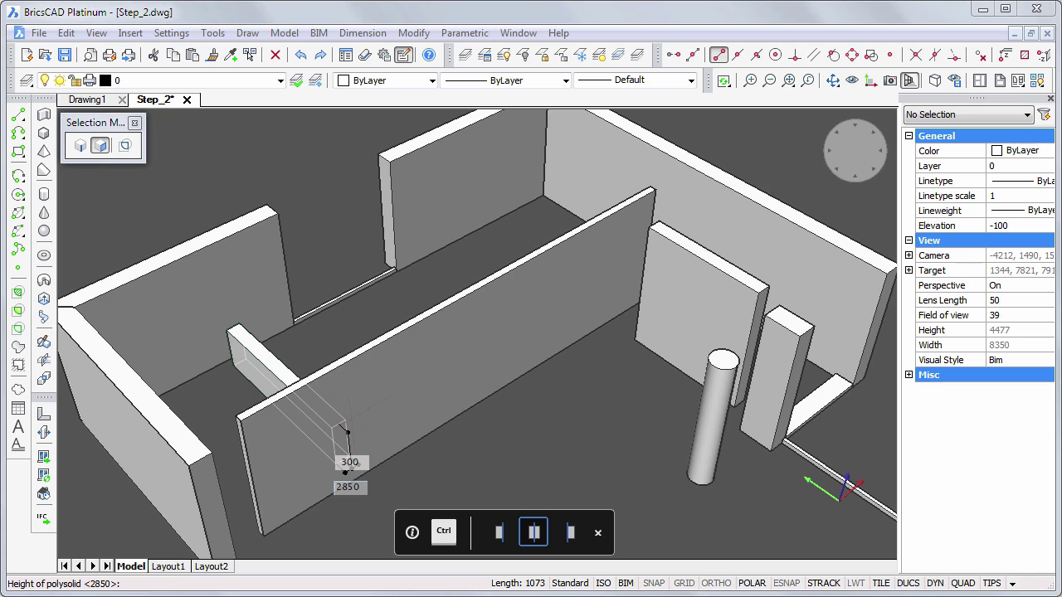
key(Tab)
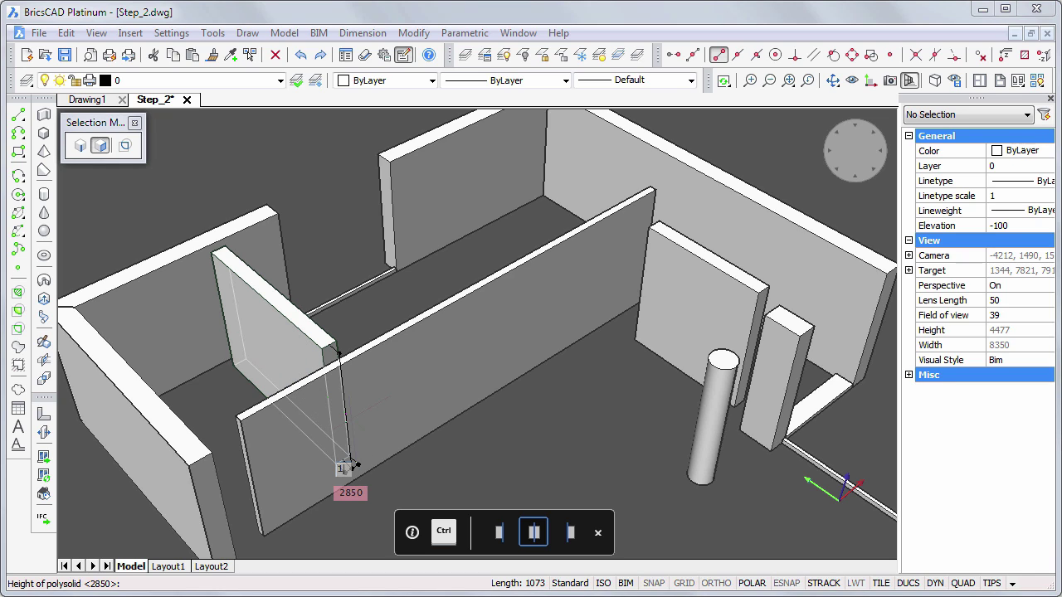
key(Tab)
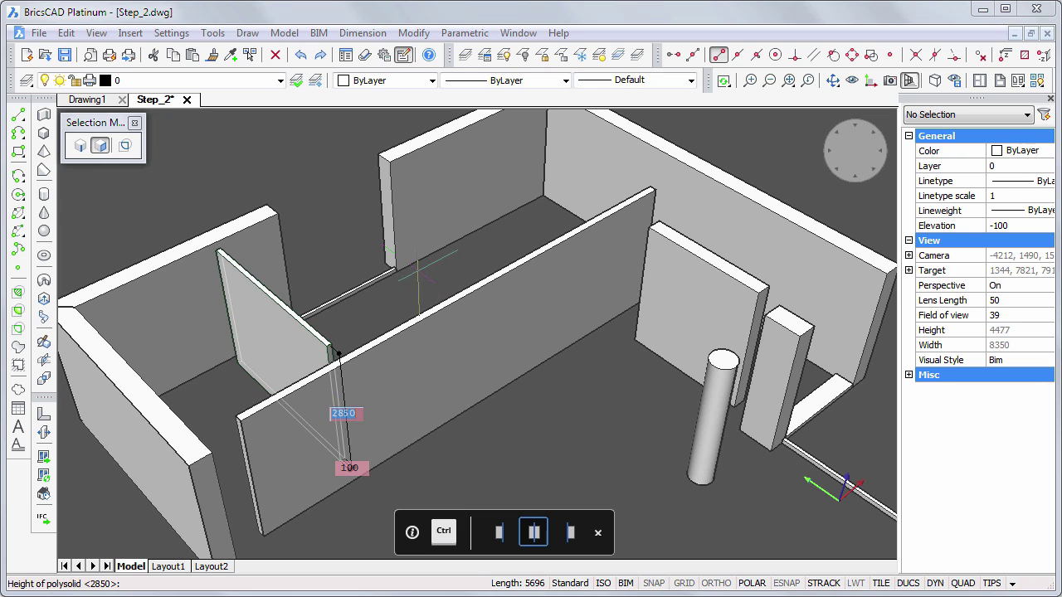
key(Return)
Draw a second polysolid cross wall at 270° beyond the outer wall opening, ending past the long partition, 100 wide and 2850 high
click(446, 262)
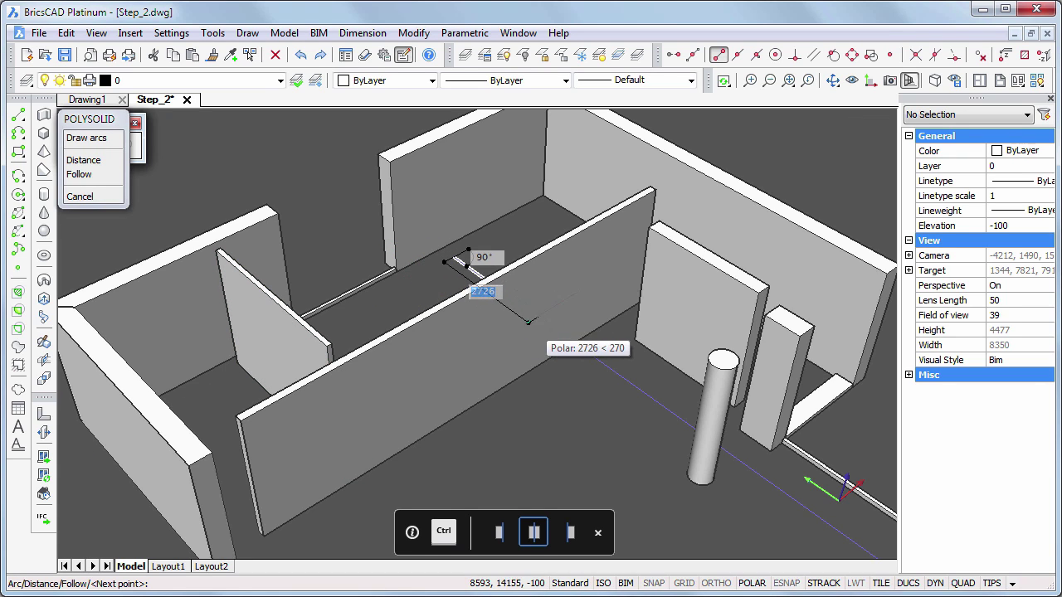
click(540, 327)
key(Return)
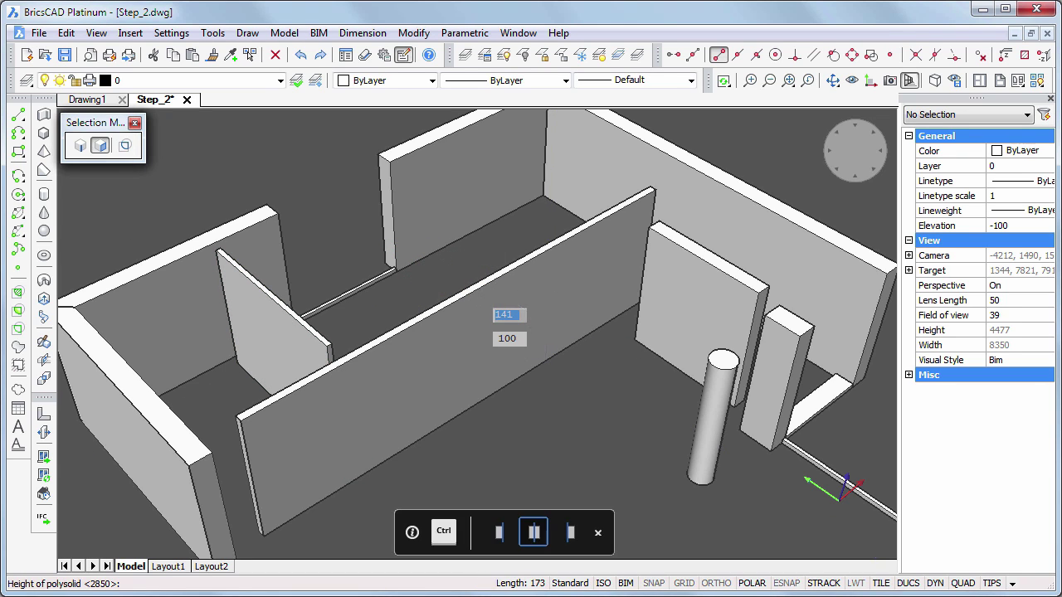
key(Return)
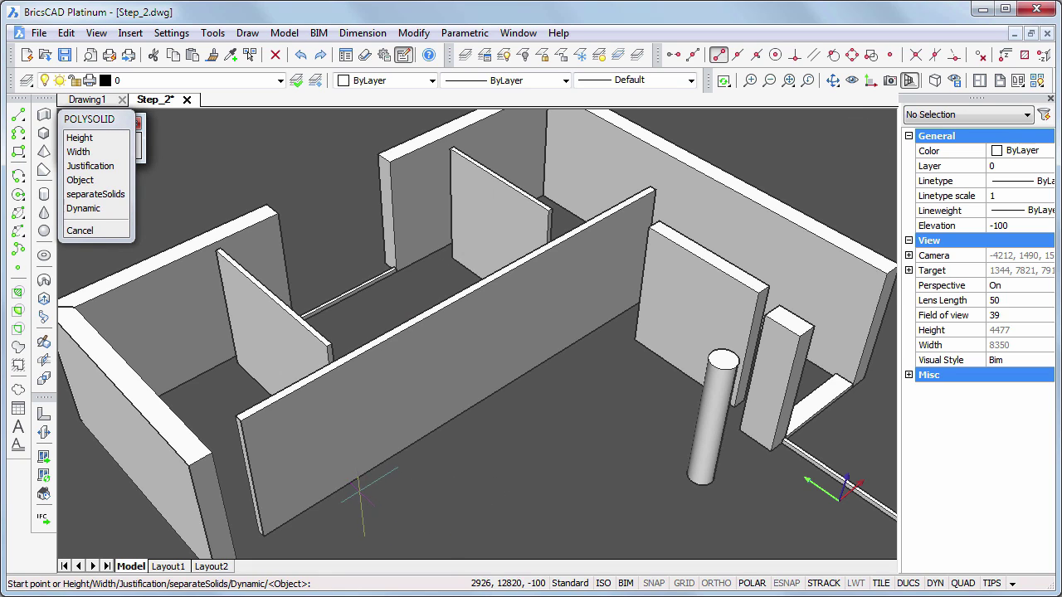
Draw an L-shaped polysolid wall in front of the long partition, first leg about 1391 at 270°, second leg parallel to the partition, 2850 high
click(359, 493)
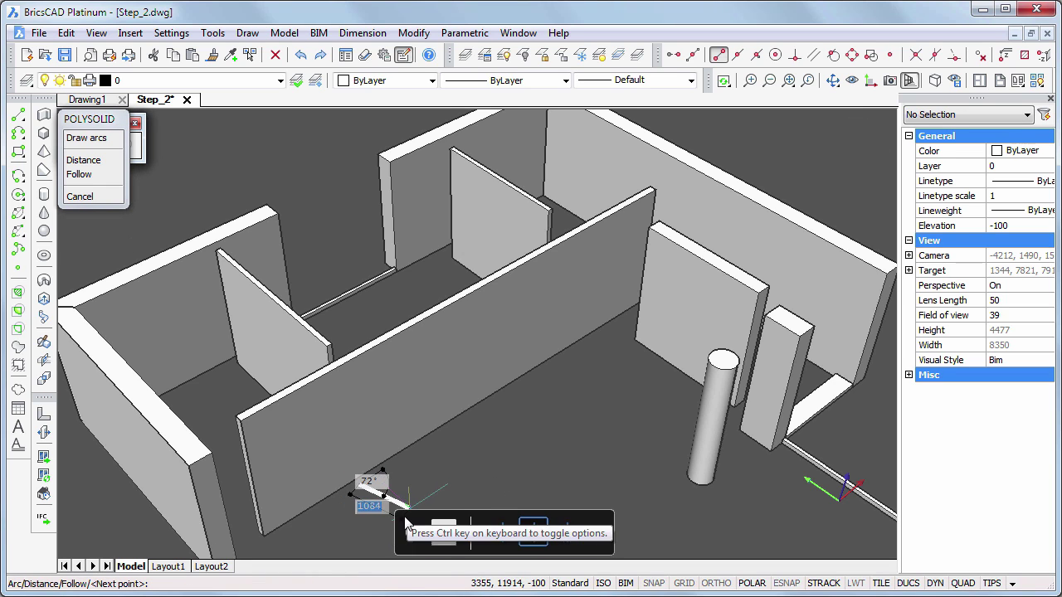
middle_drag(389, 478, 352, 433)
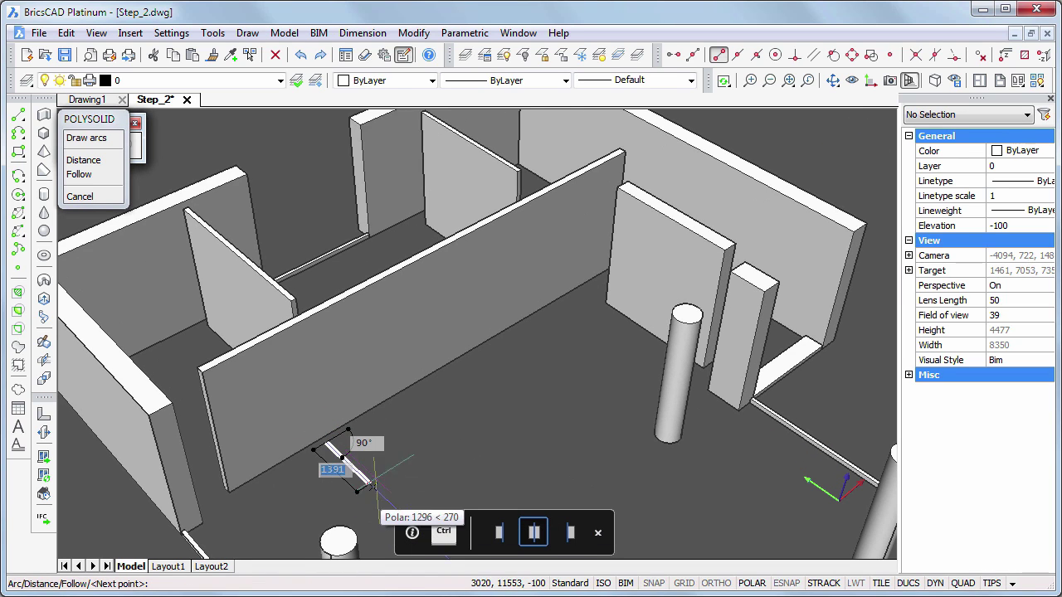
click(371, 484)
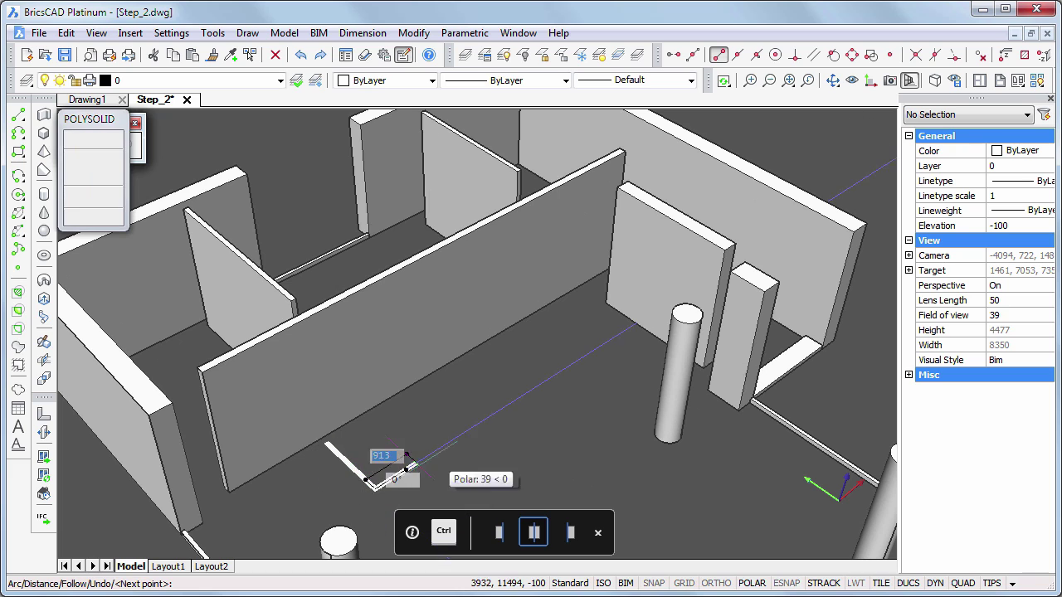
click(534, 378)
key(Return)
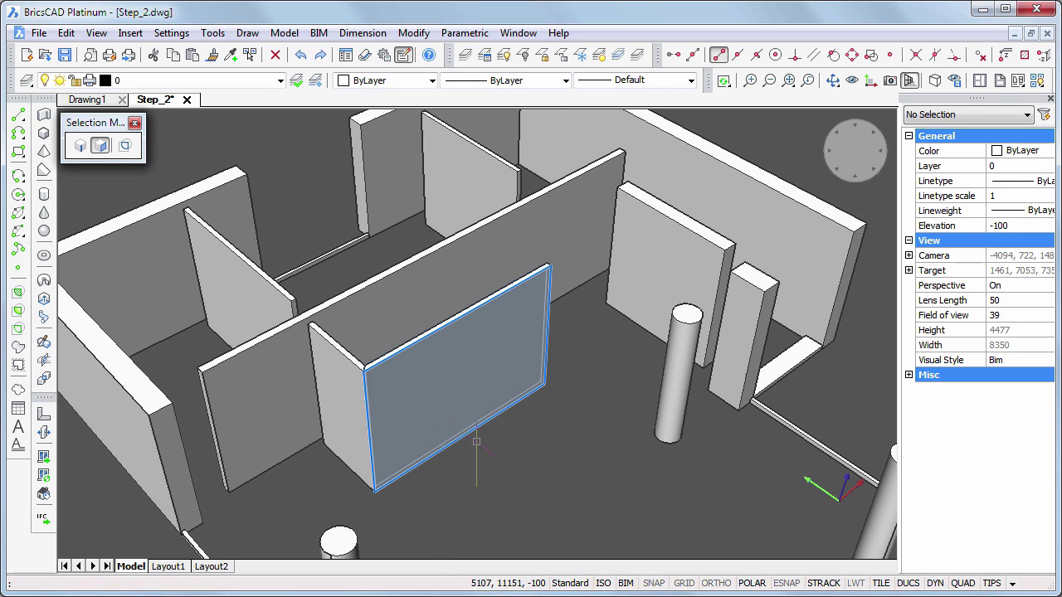
Draw a short polysolid divider between the long partition and the L-shaped wall's long leg, 100 wide and 2850 high
scroll(505, 482, up, 5)
key(Return)
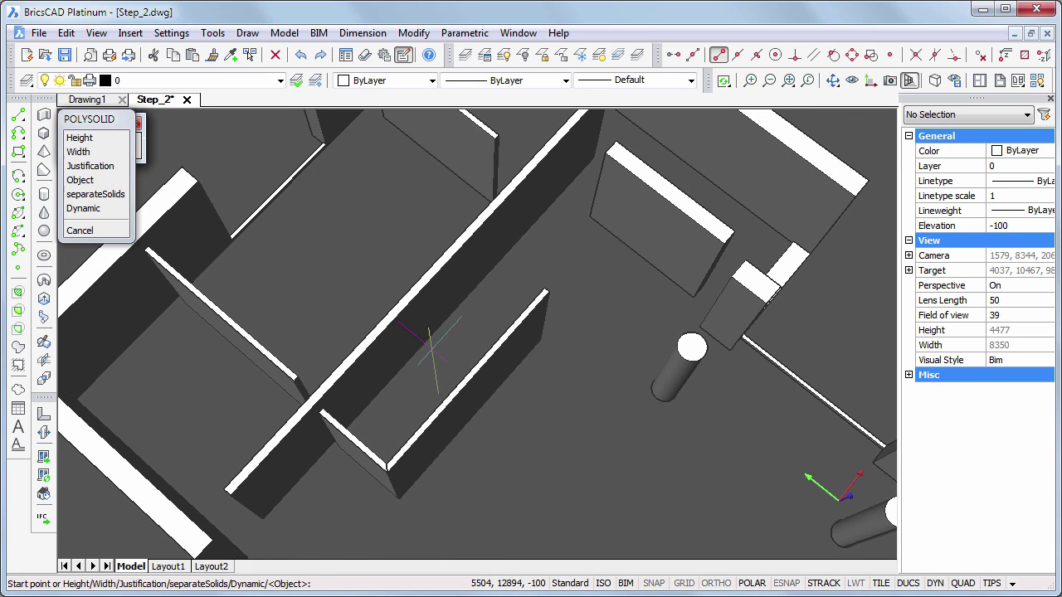
click(425, 354)
click(453, 379)
key(Return)
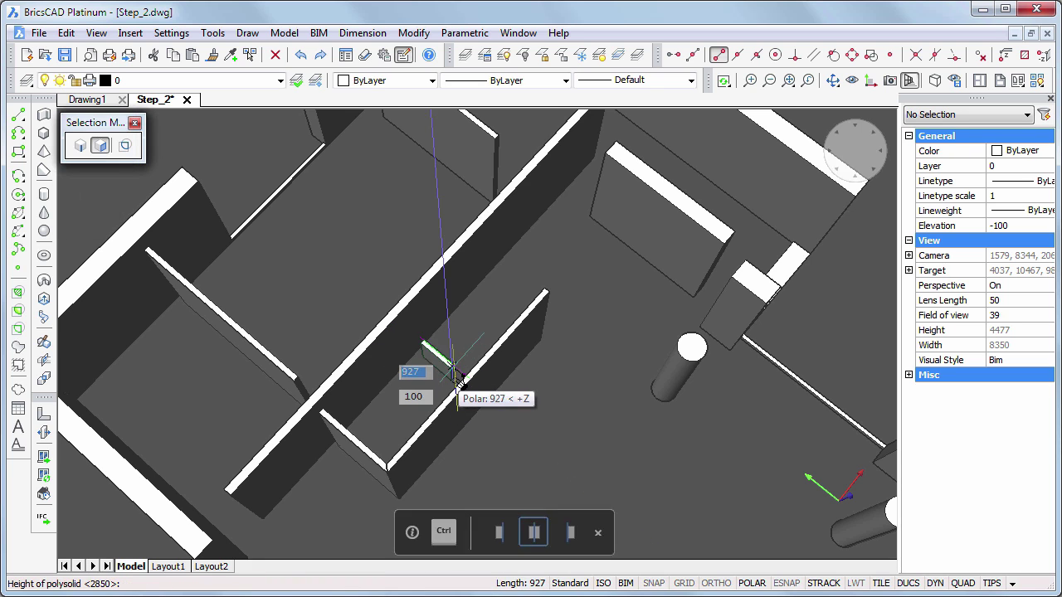
key(Return)
Draw an L-shaped polysolid wall near the L-shaped wall's outer corner, second leg about 2323 at 180°, 50 wide and 2850 high
shift+middle_drag(560, 498, 545, 446)
key(Return)
click(371, 483)
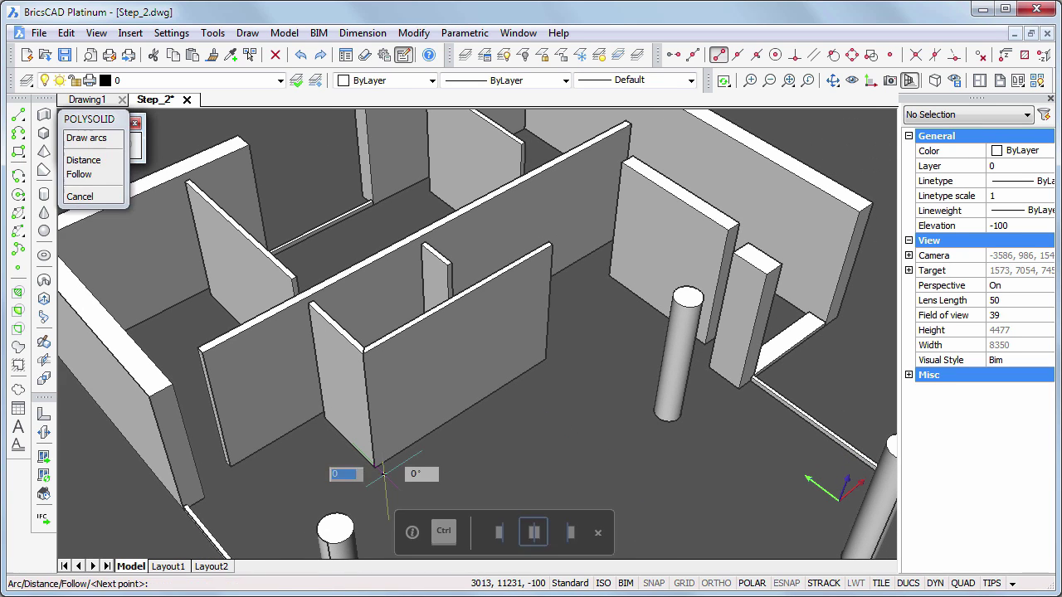
click(404, 495)
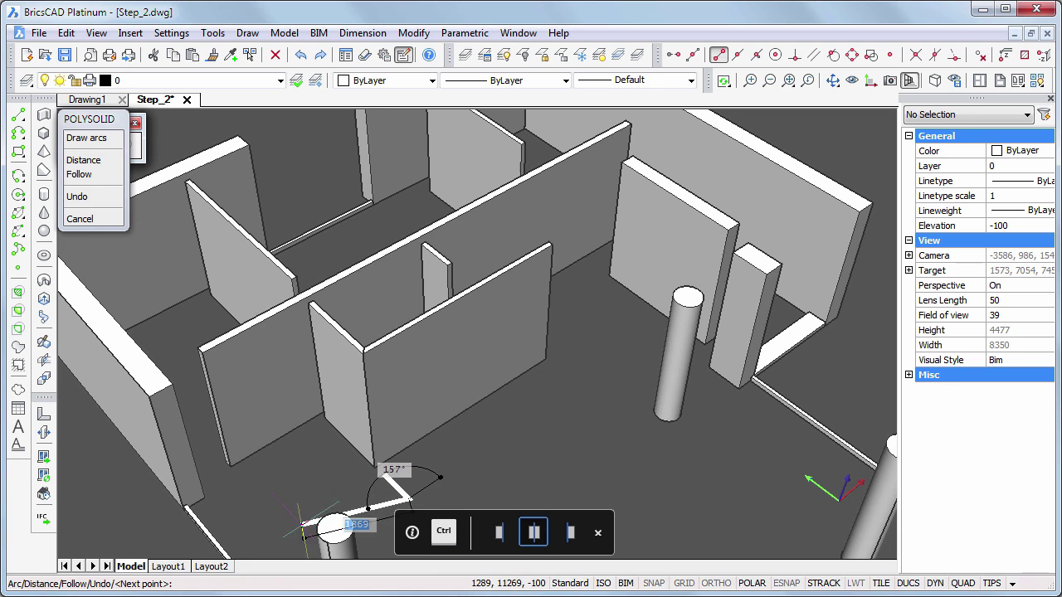
middle_drag(288, 544, 303, 496)
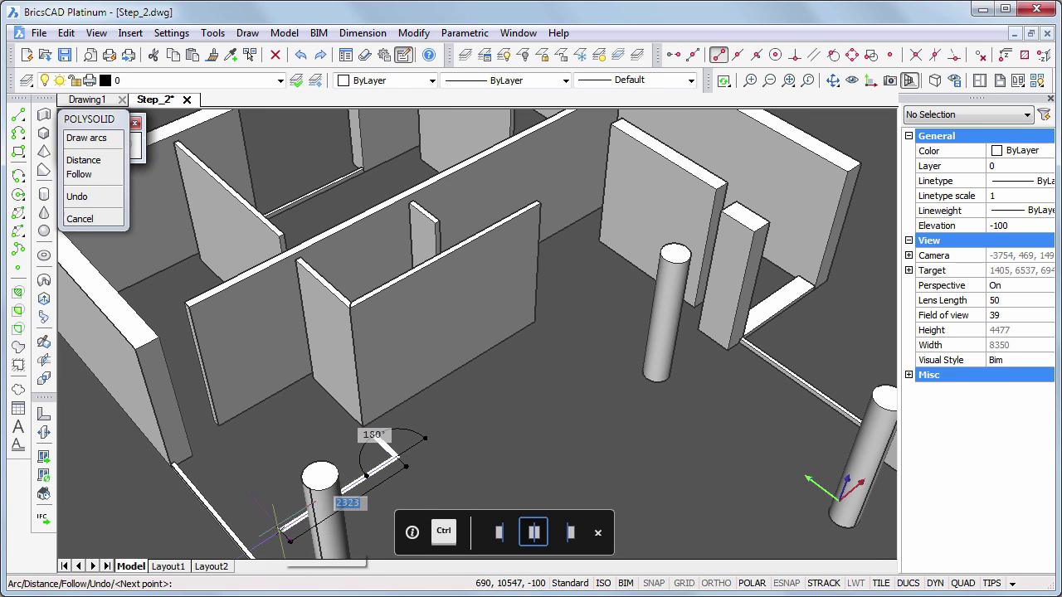
click(311, 512)
key(Return)
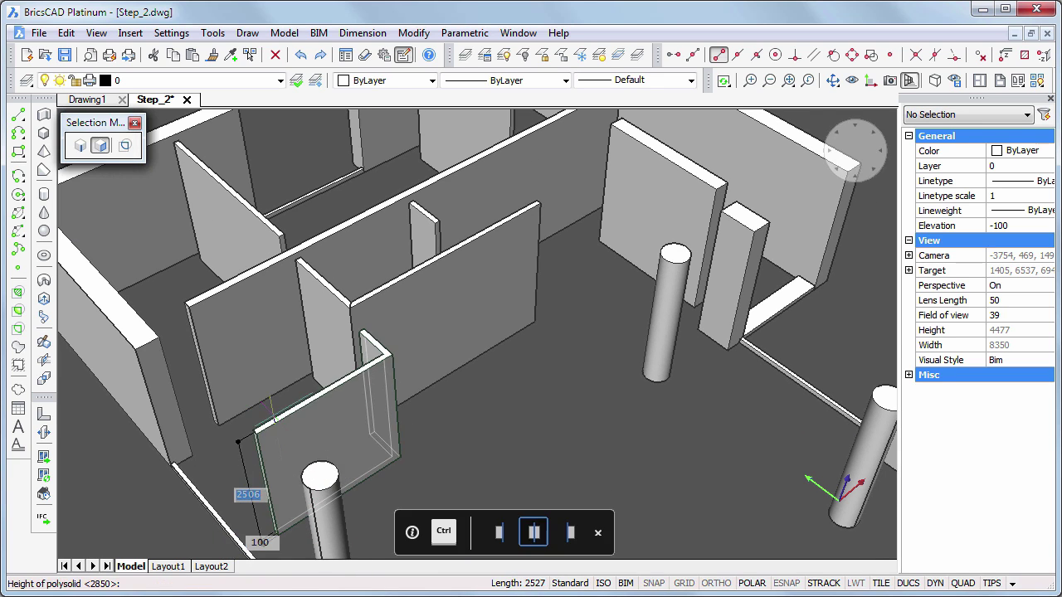
text(285)
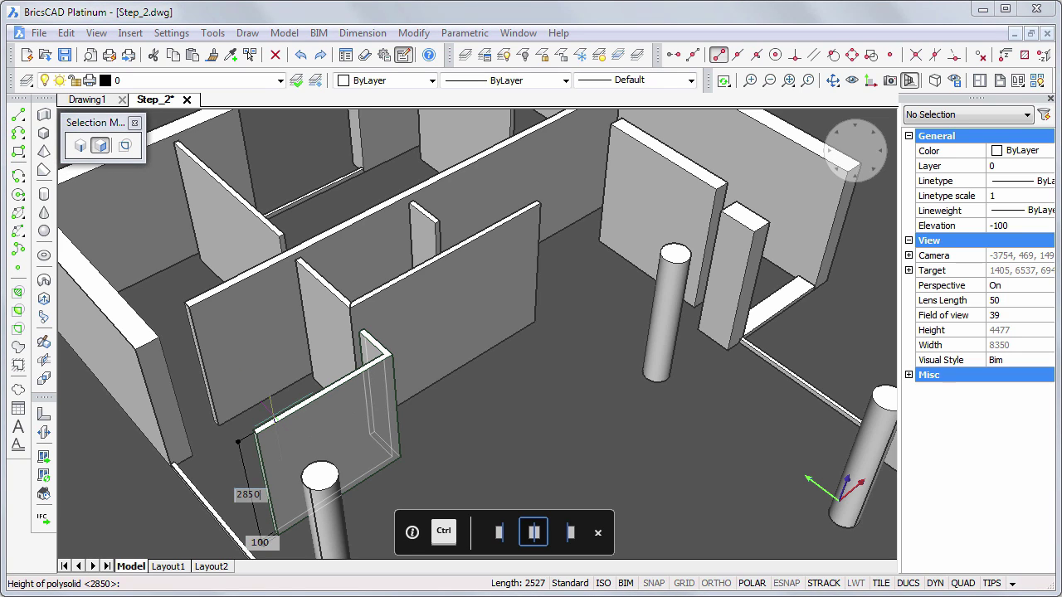
key(Tab)
text(50)
key(Tab)
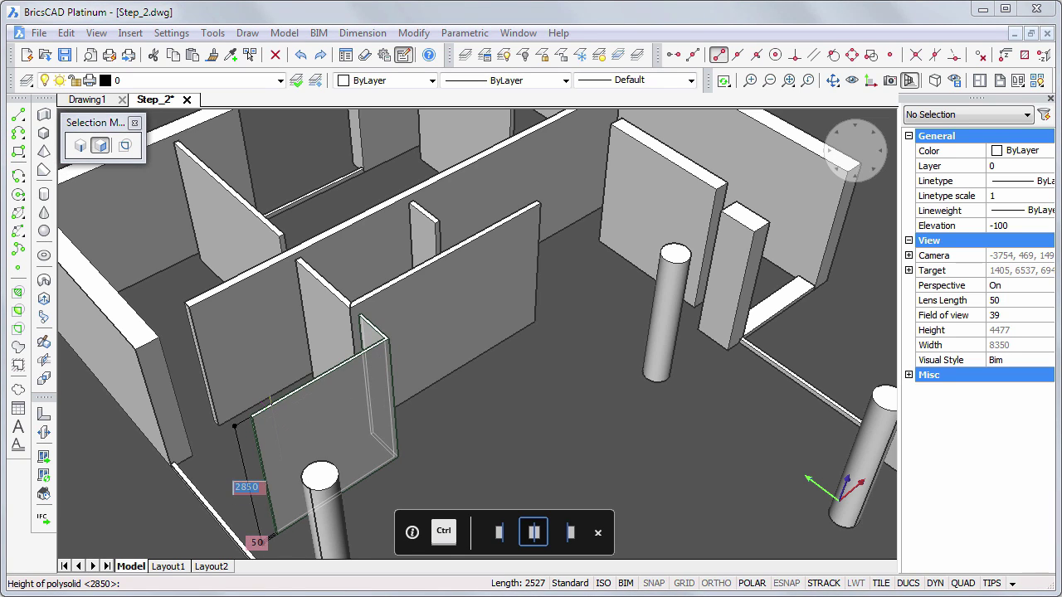
key(Escape)
Draw a short thin polysolid wall at 90° just beyond the free end of the larger L-shaped wall, running towards the long partition
middle_drag(614, 361, 562, 506)
key(Return)
click(476, 337)
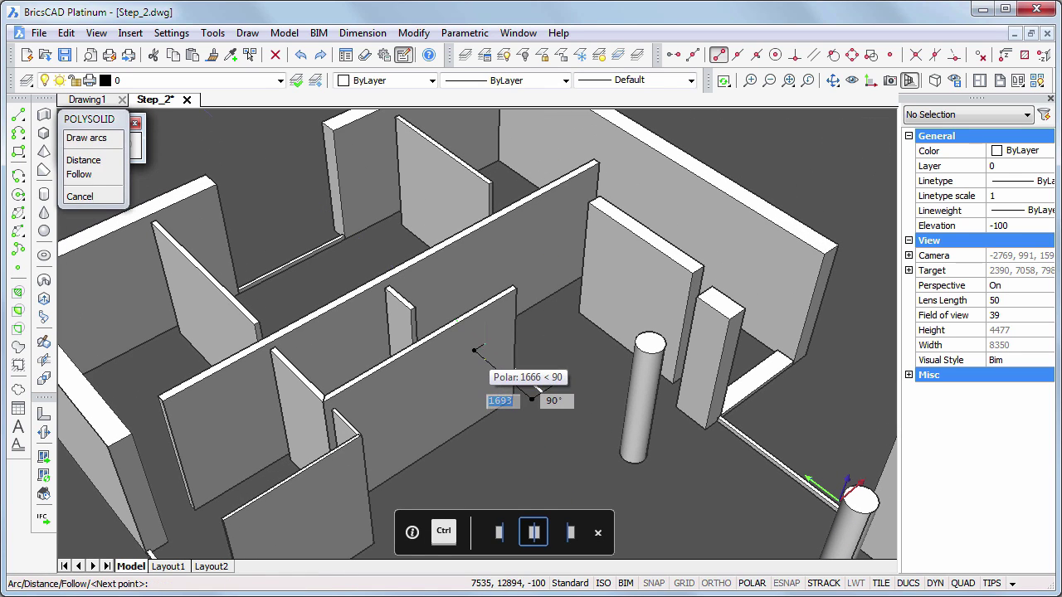
click(541, 391)
key(Return)
click(475, 337)
key(Return)
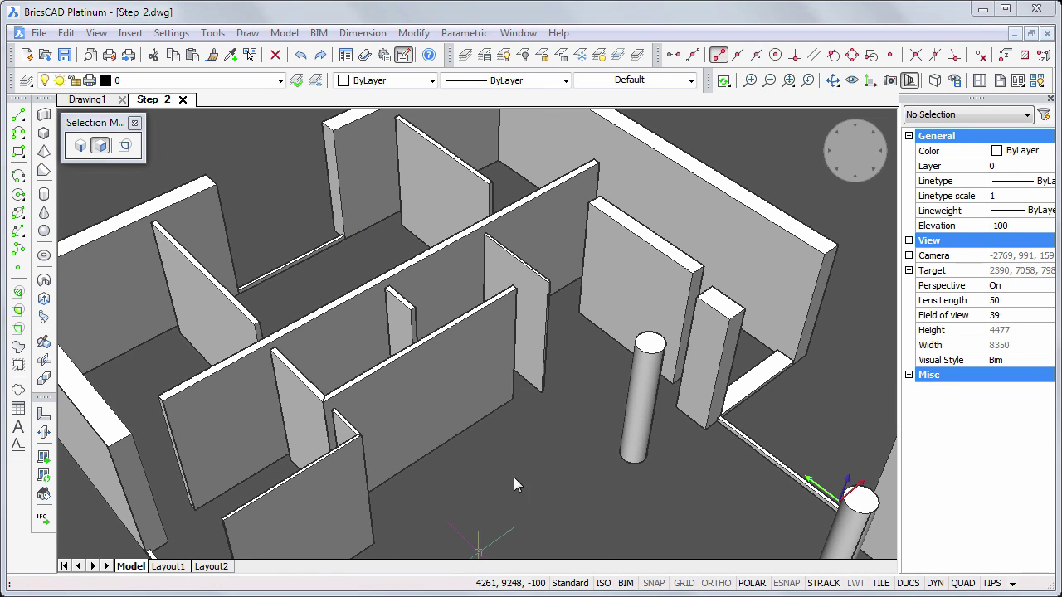
Extend both ends of the long partition and connect them to the outer walls
middle_drag(522, 478, 653, 467)
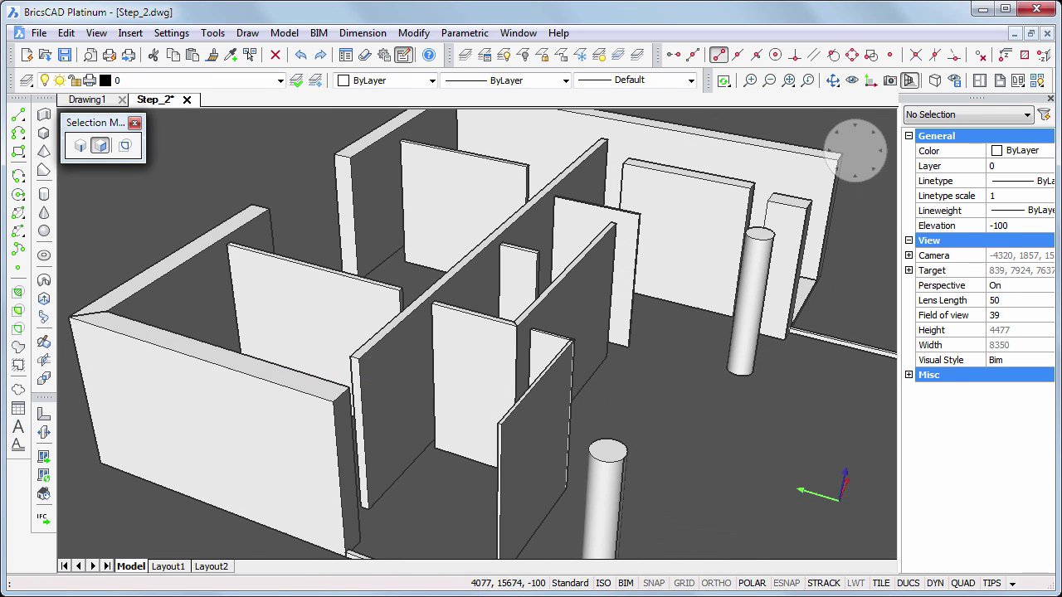
drag(355, 374, 323, 398)
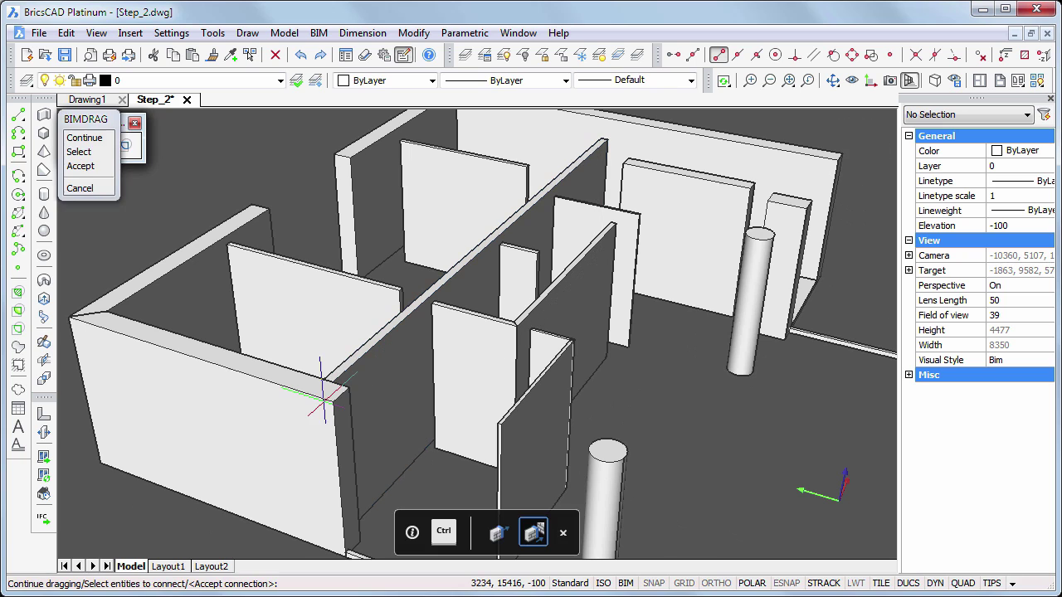
key(Return)
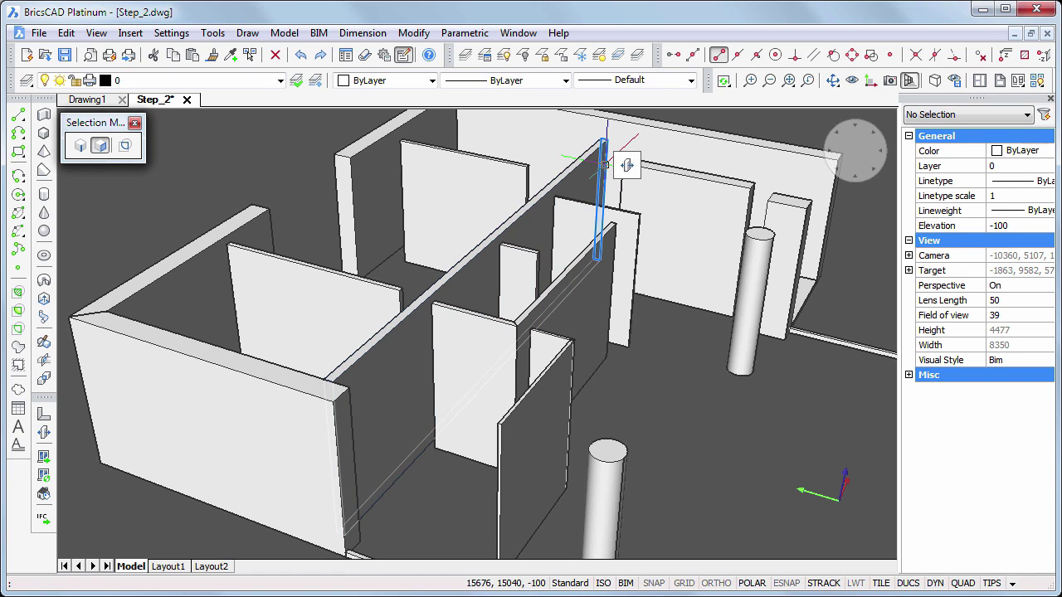
click(603, 163)
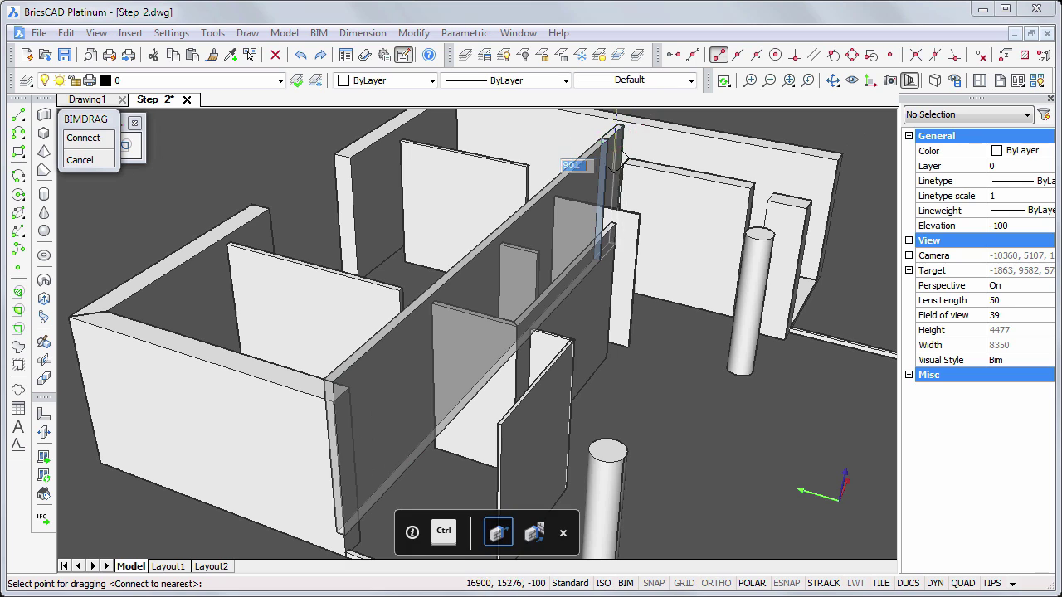
click(616, 147)
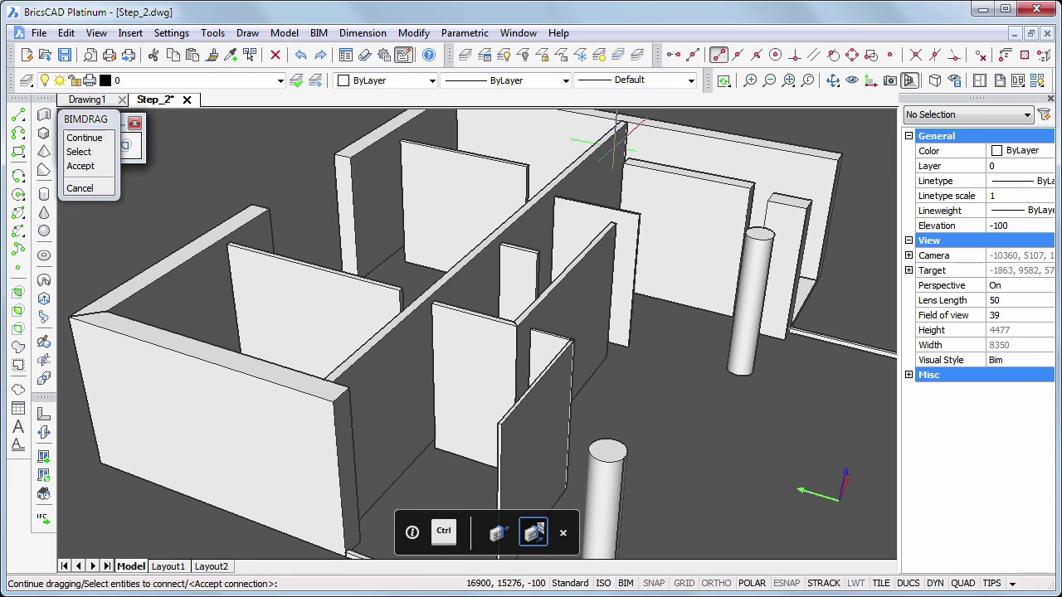
key(Return)
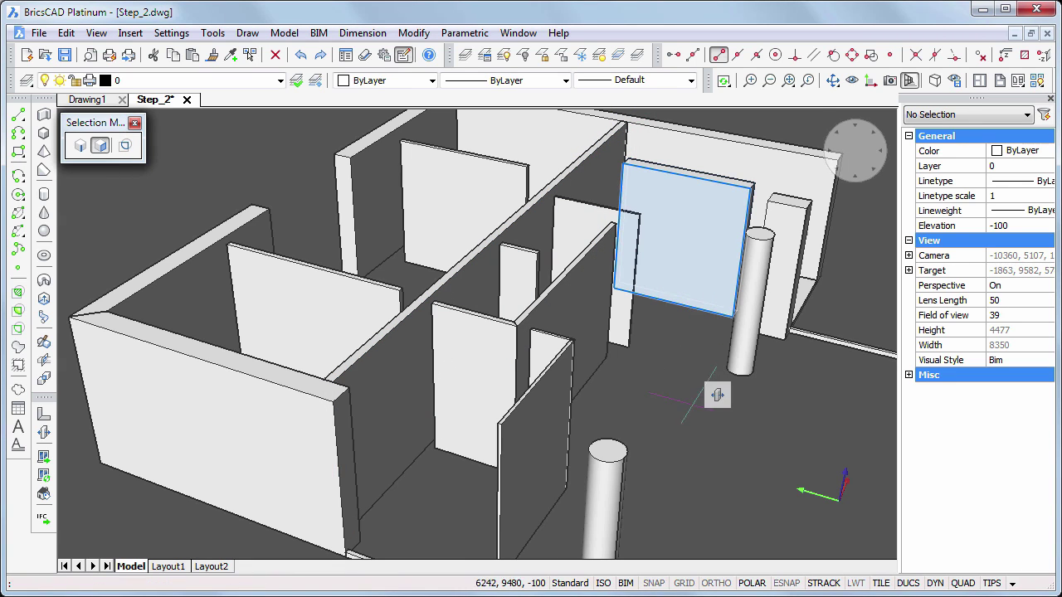
Connect the inner ends of the two cross walls to the long partition
shift+middle_drag(691, 412, 612, 444)
scroll(456, 294, up, 2)
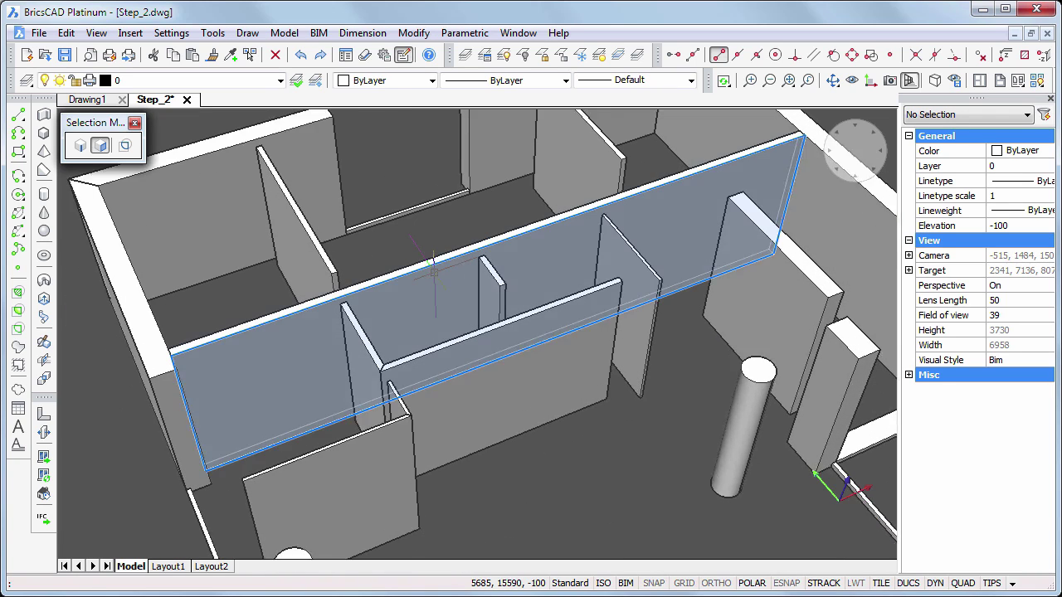
click(322, 286)
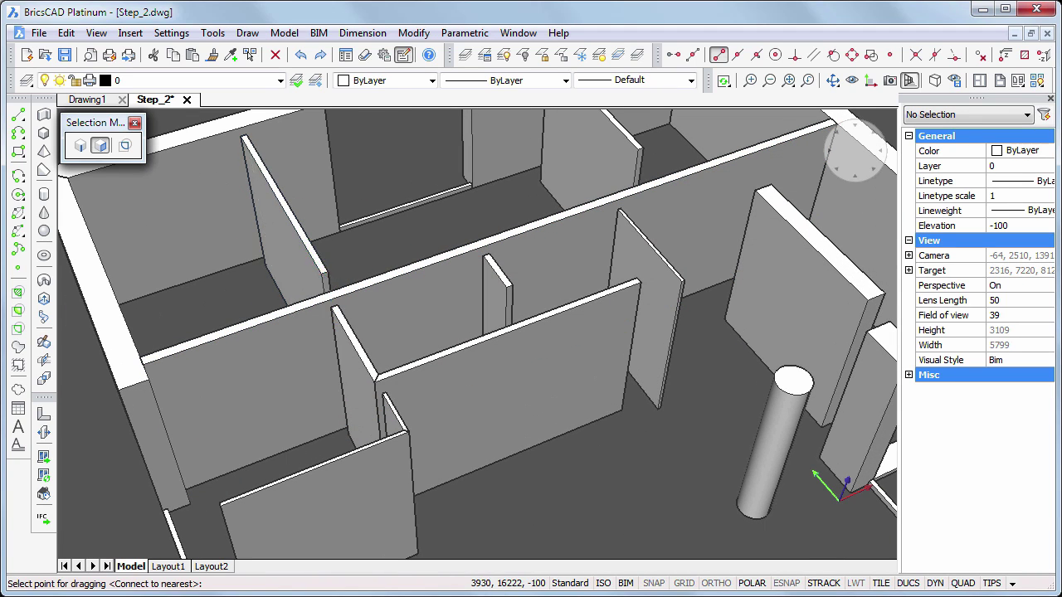
click(326, 286)
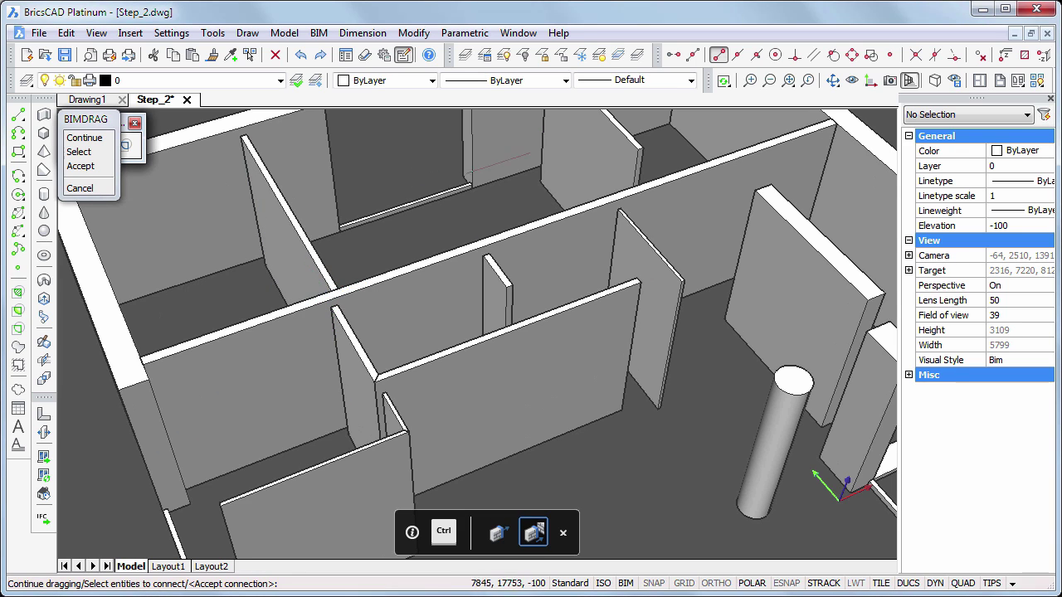
key(Return)
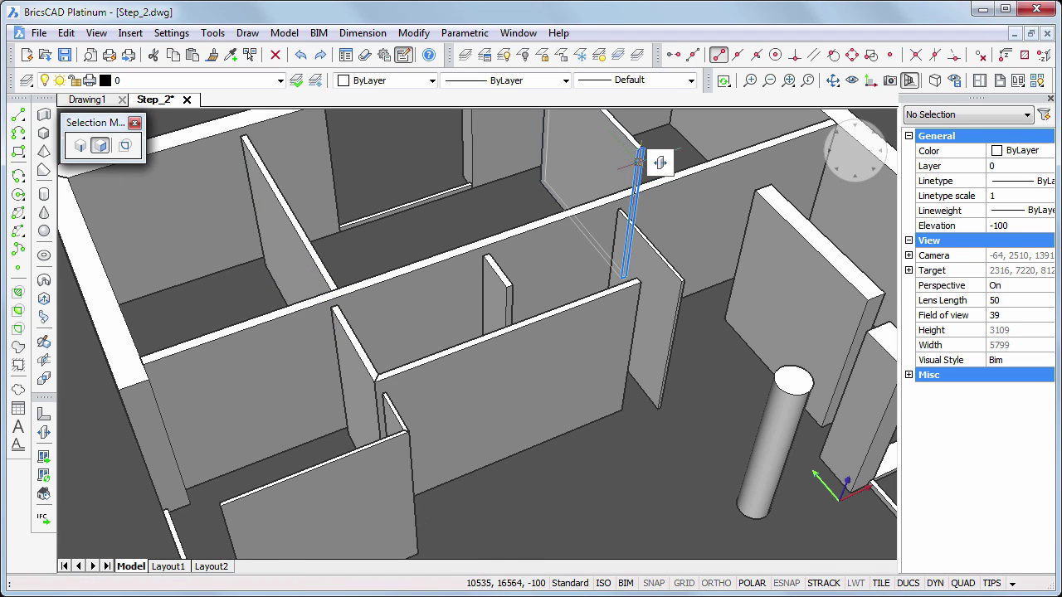
click(649, 170)
key(ctrl)
key(Return)
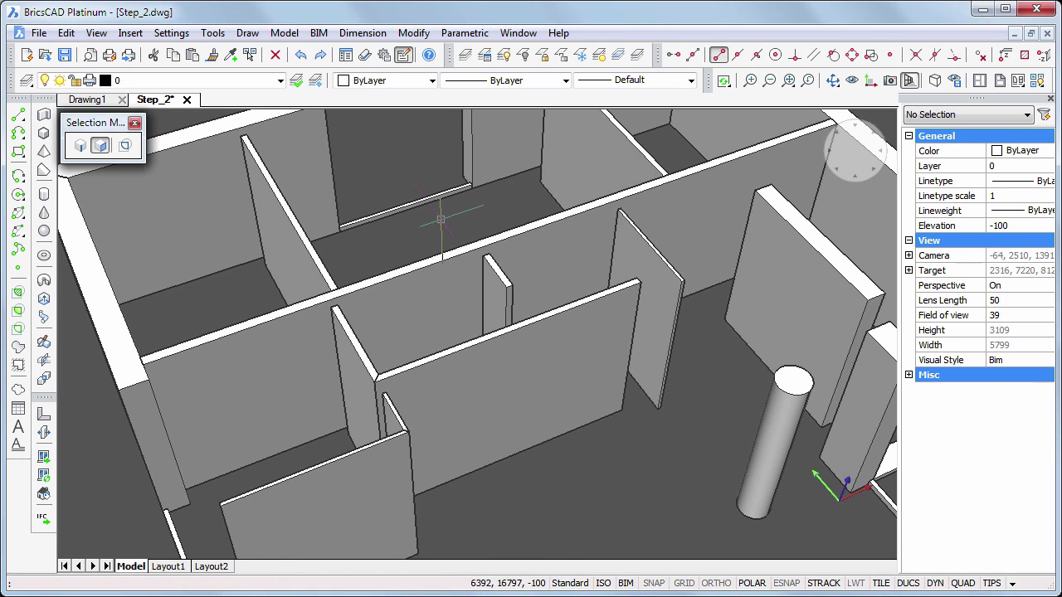
Connect the opposite ends of both cross walls to the outer wall sections beside the opening
shift+middle_drag(451, 219, 472, 285)
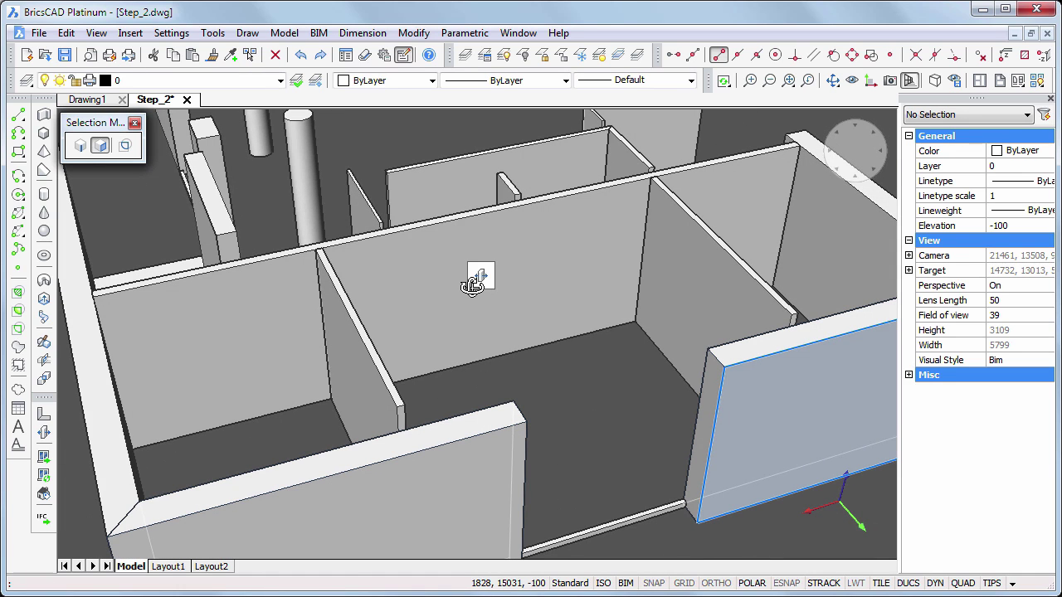
click(403, 413)
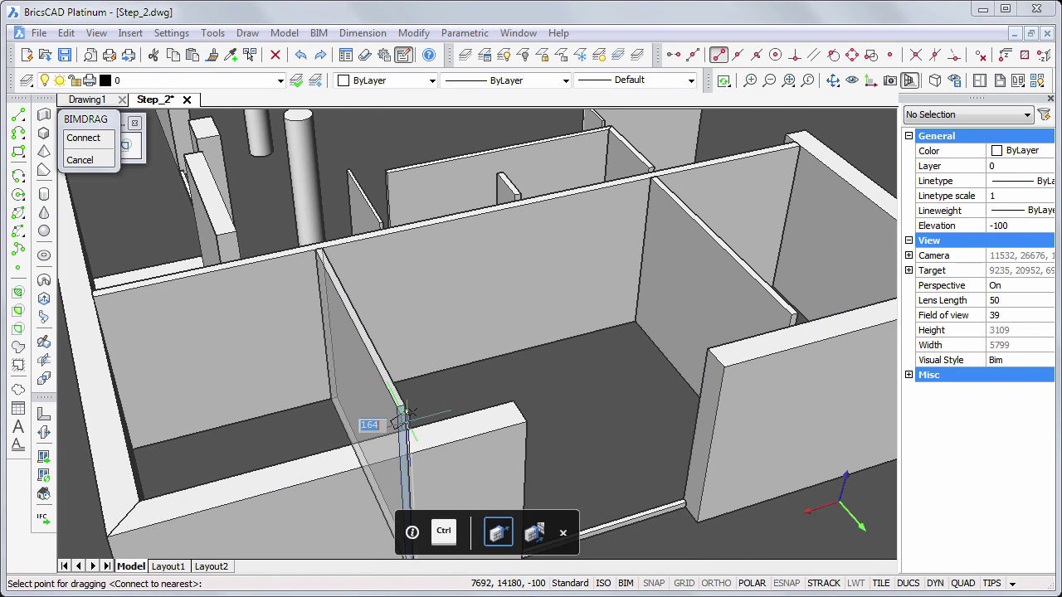
key(Return)
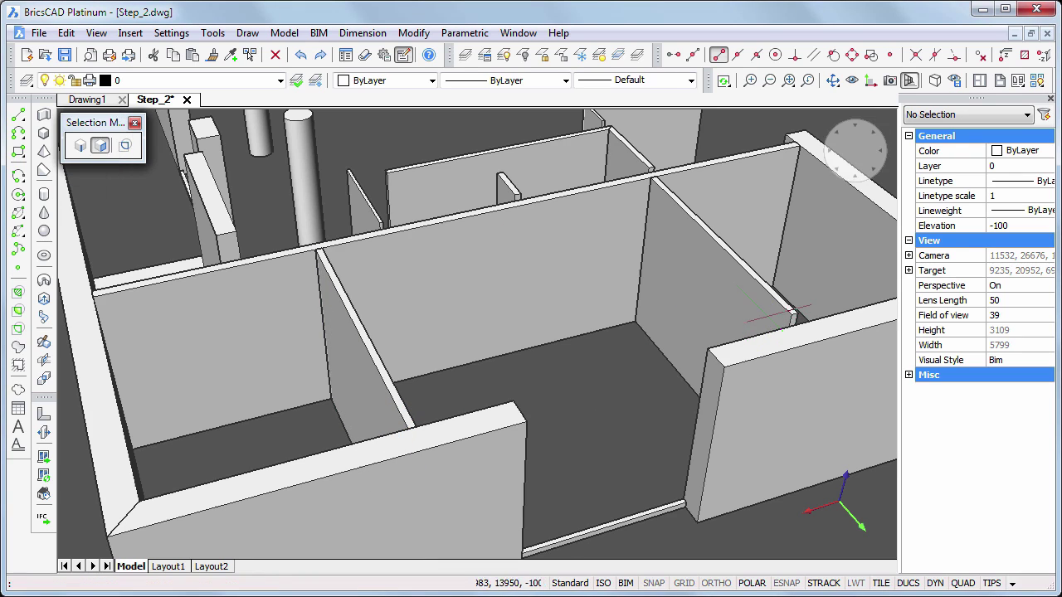
middle_drag(847, 282, 614, 306)
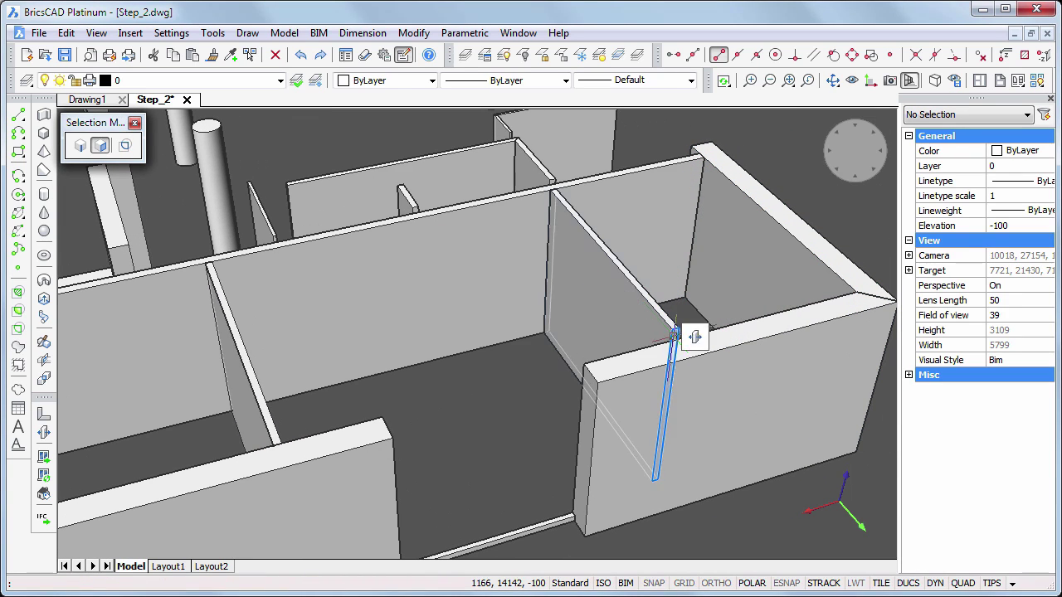
click(678, 336)
key(Return)
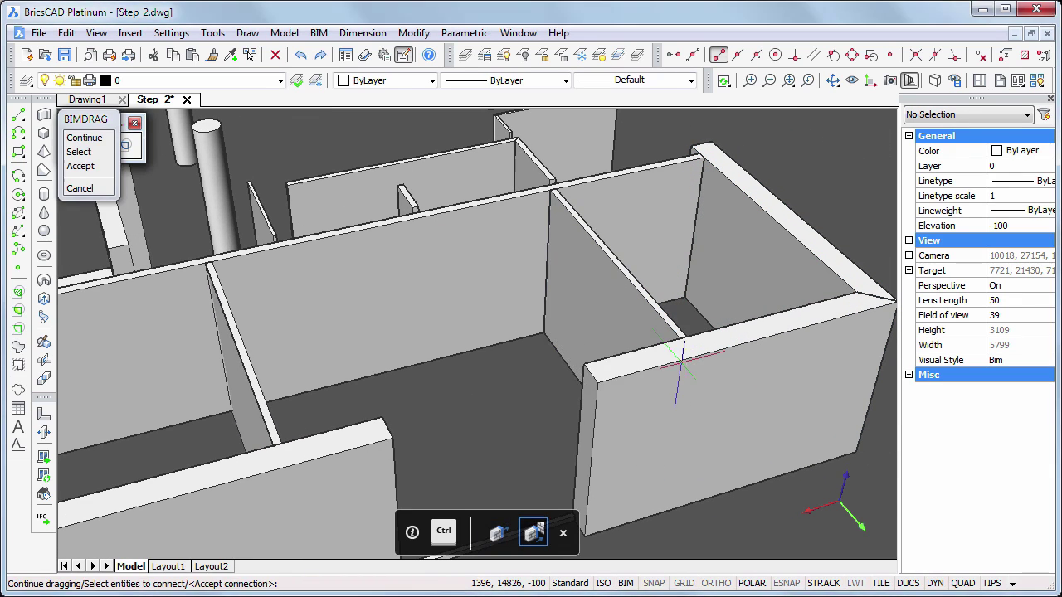
key(Return)
Connect the end of the larger L-shaped wall's short leg to the long partition
scroll(409, 307, up, 1)
middle_drag(411, 308, 542, 585)
middle_drag(573, 394, 515, 572)
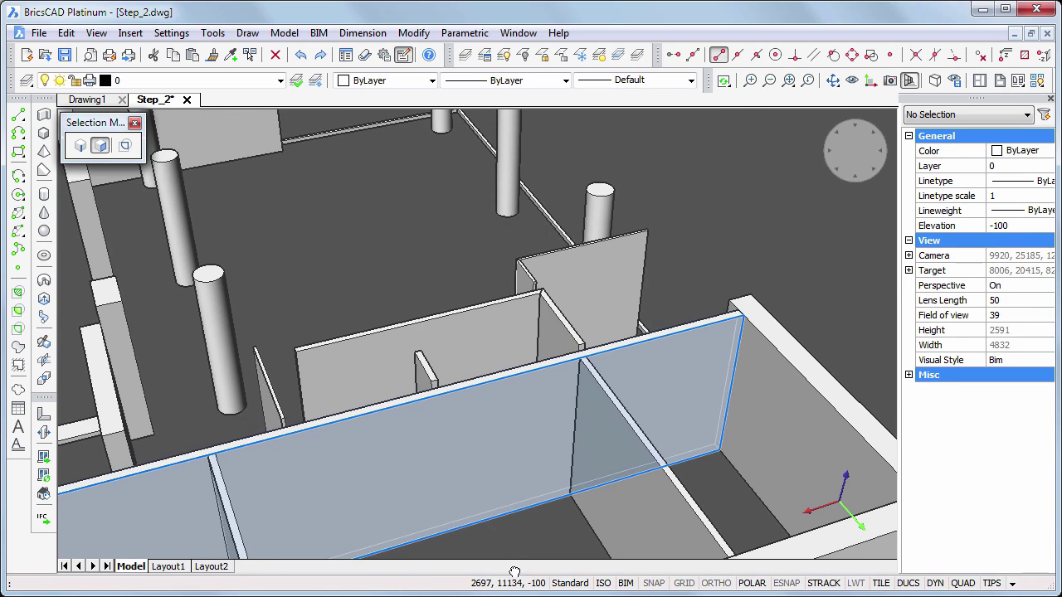
click(583, 351)
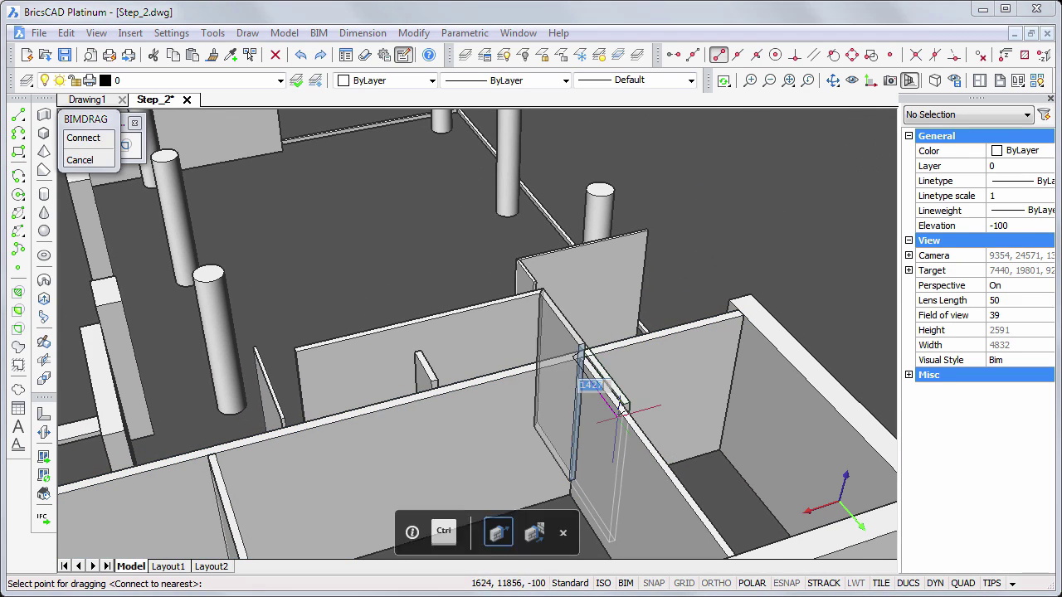
key(Return)
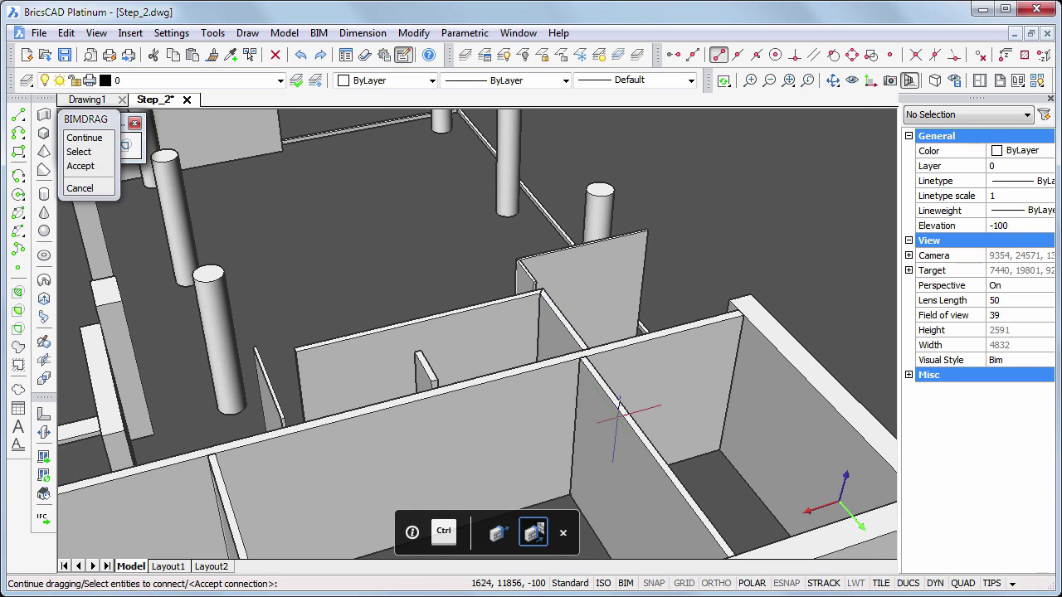
key(Return)
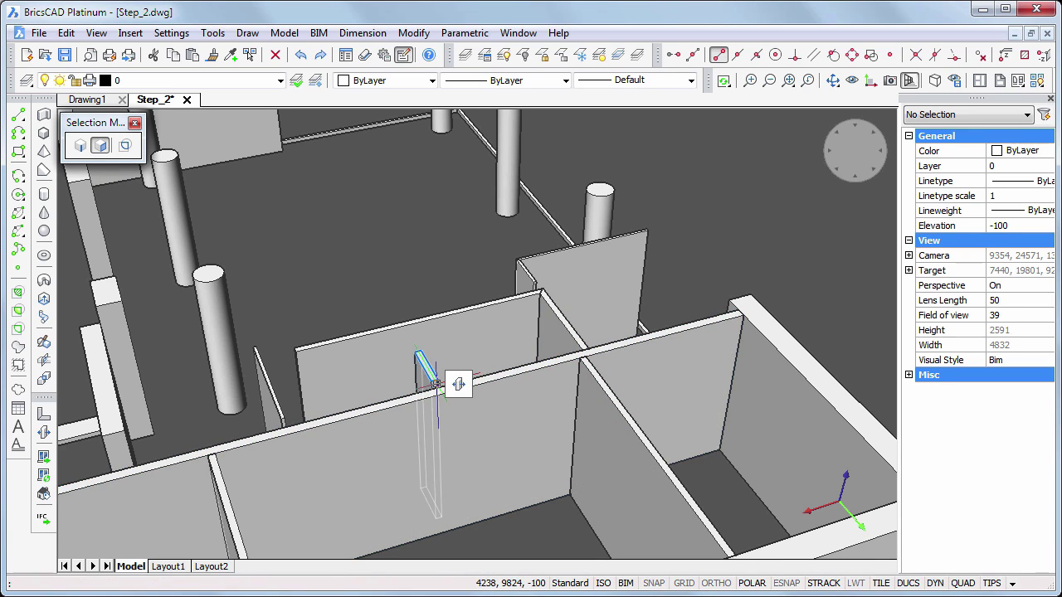
Connect the short divider and the thin wall beyond the L-shaped wall's free end to the long partition
click(433, 371)
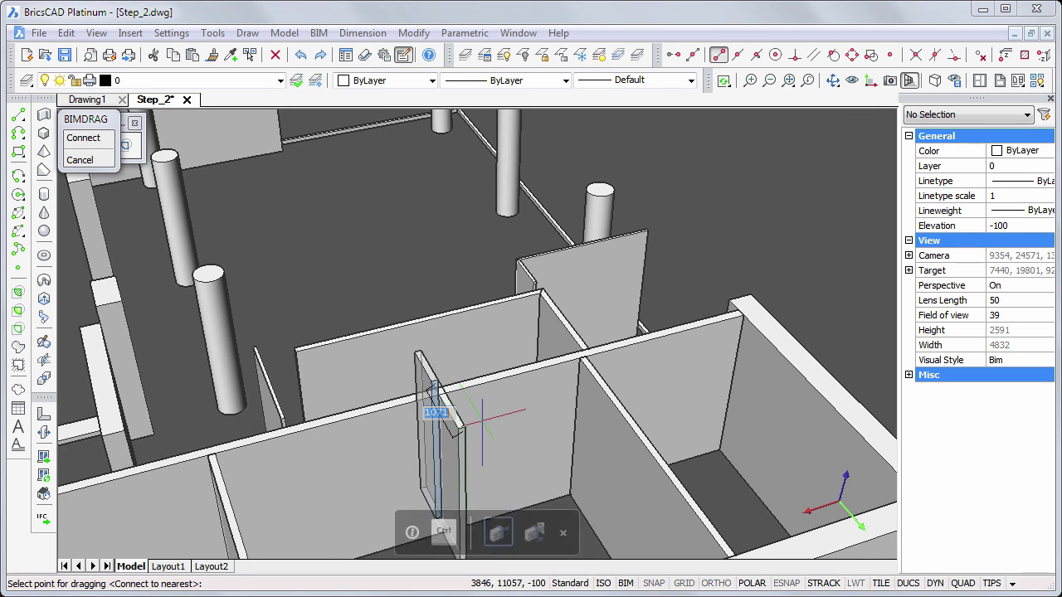
key(Return)
key(Return)
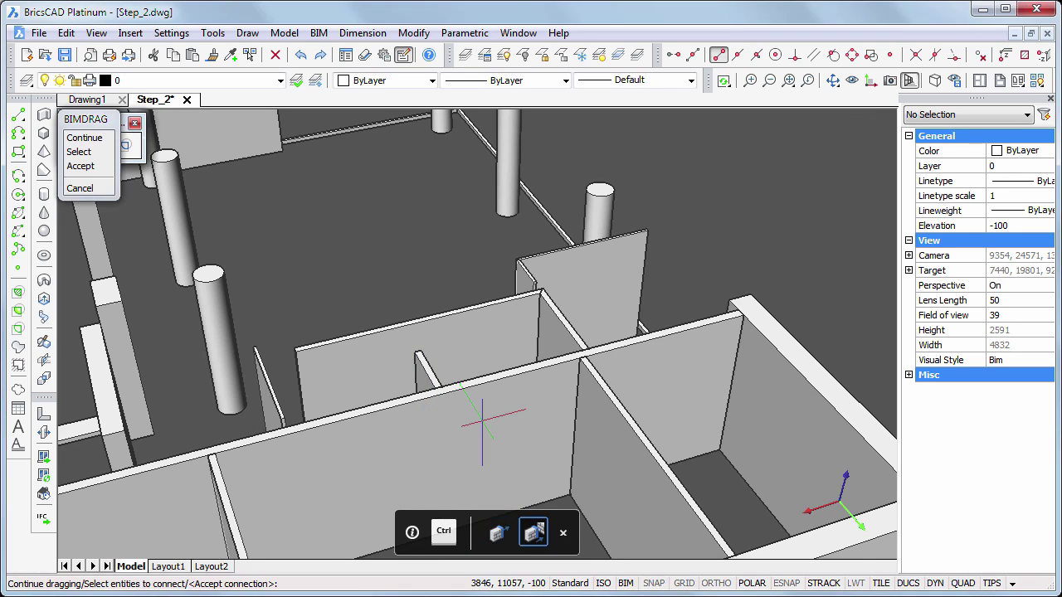
scroll(328, 412, up, 5)
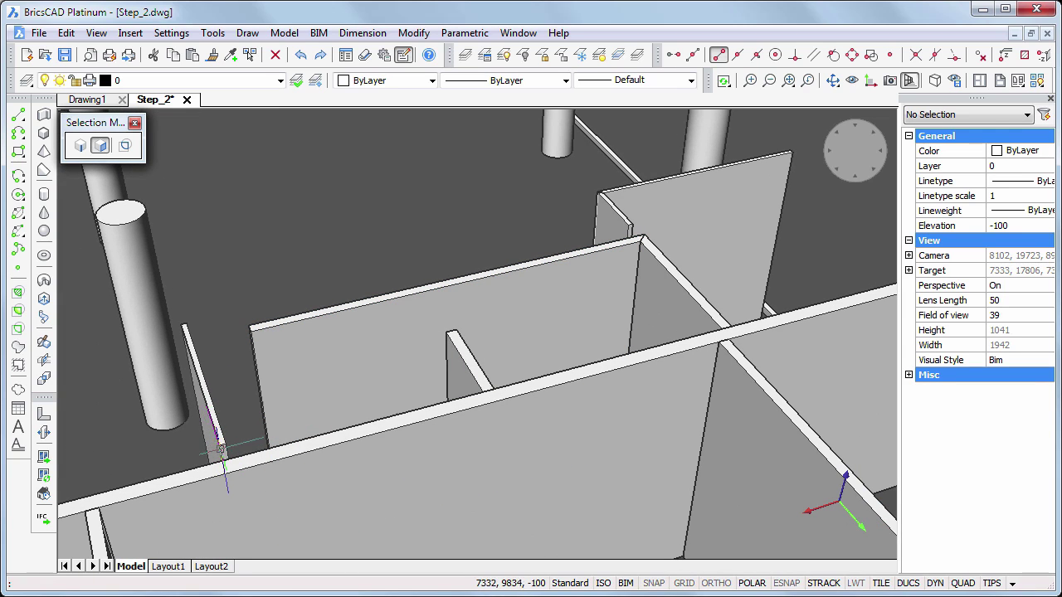
click(244, 448)
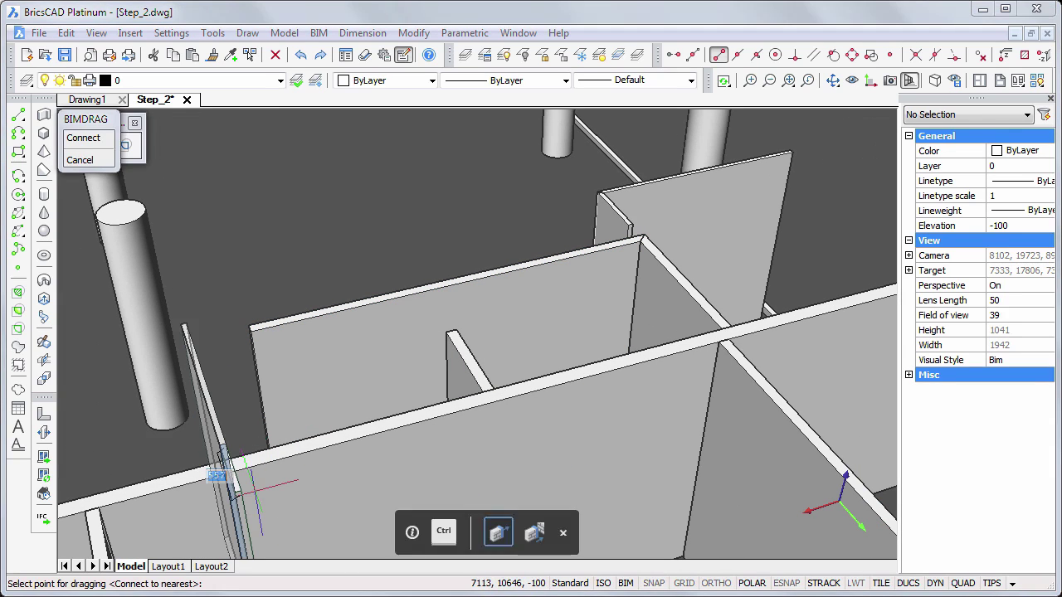
key(ctrl)
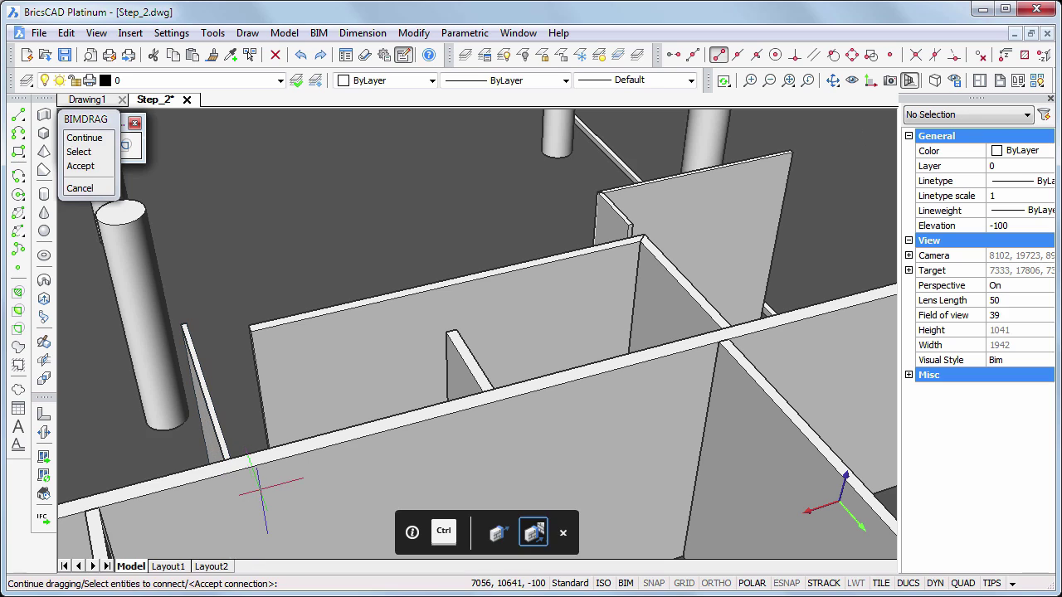
key(Return)
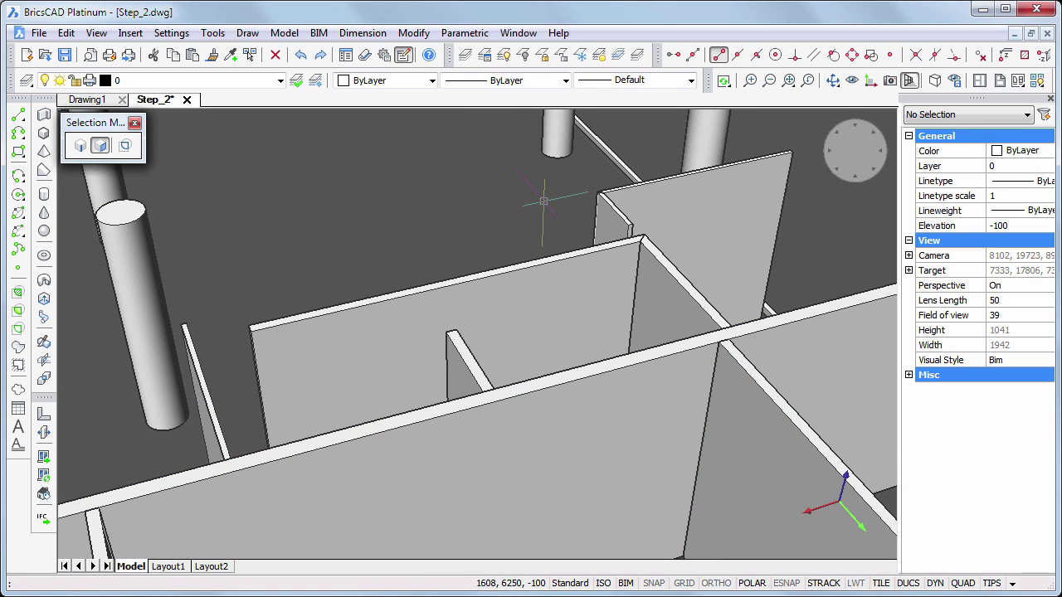
middle_drag(543, 201, 316, 284)
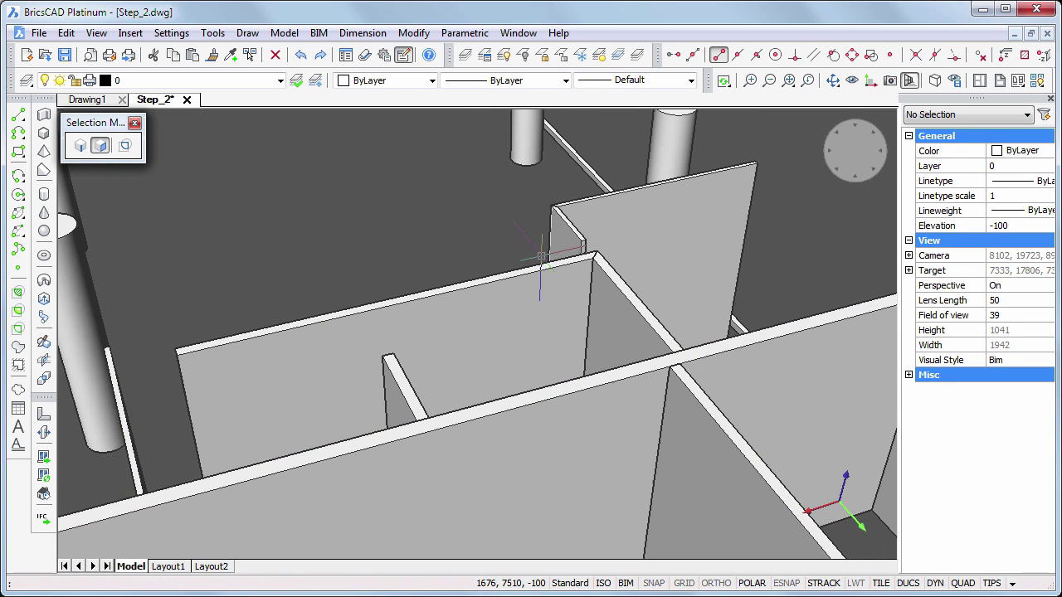
Connect the free end of the smaller L-shaped wall's short leg to the adjoining corner of the larger L-shaped wall
scroll(618, 220, up, 2)
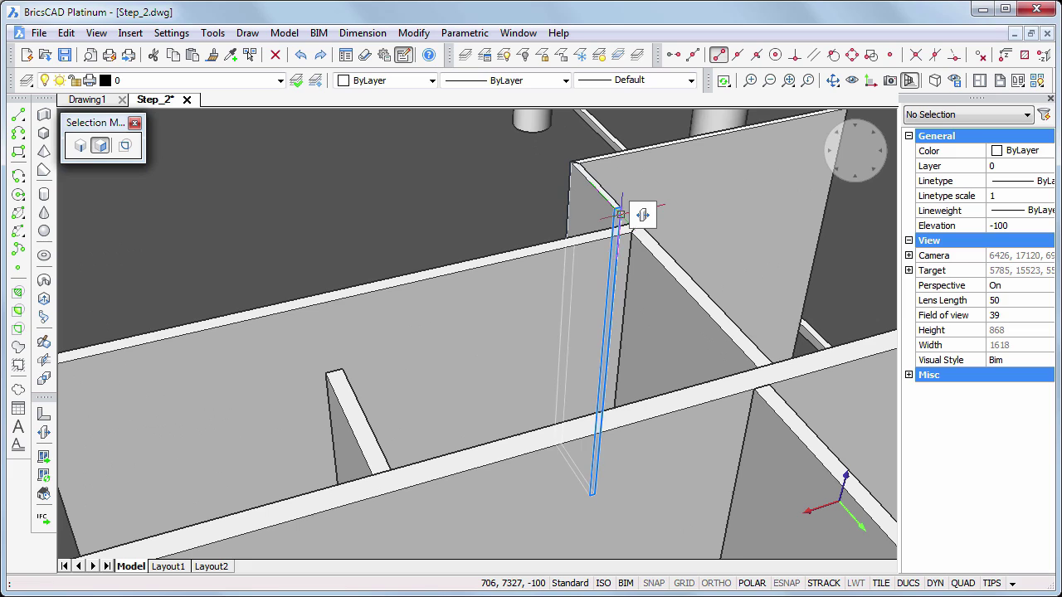
click(621, 214)
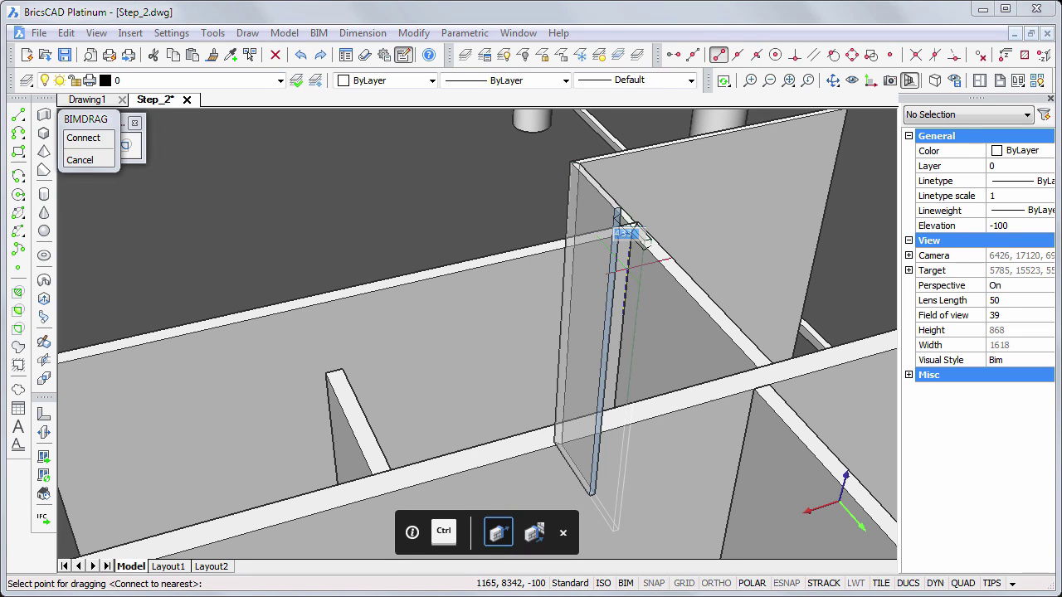
click(628, 264)
key(Return)
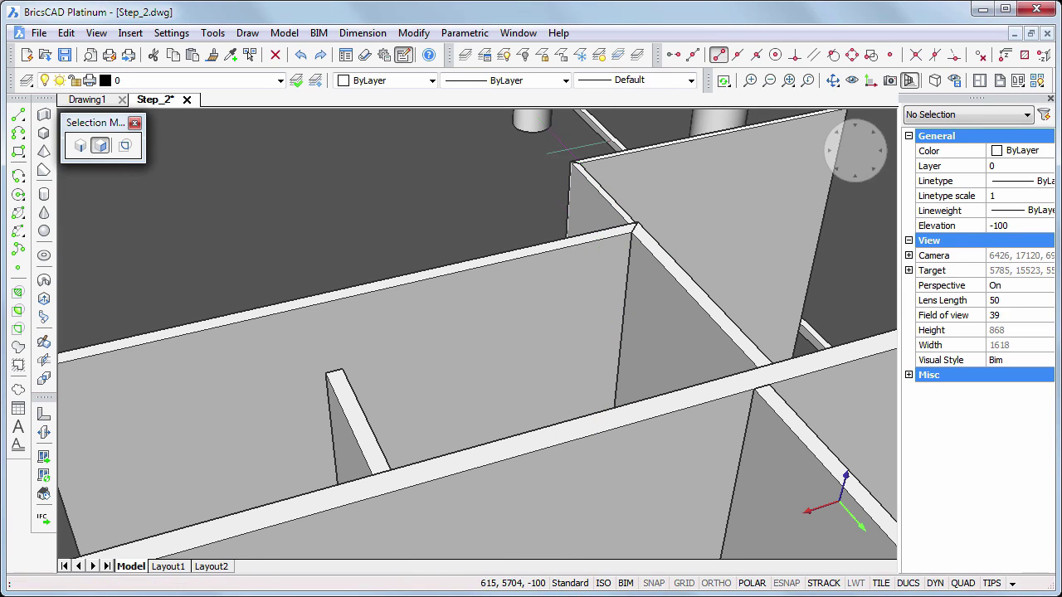
Connect the open end of the thick wall beside the round columns to the long partition
scroll(458, 229, down, 6)
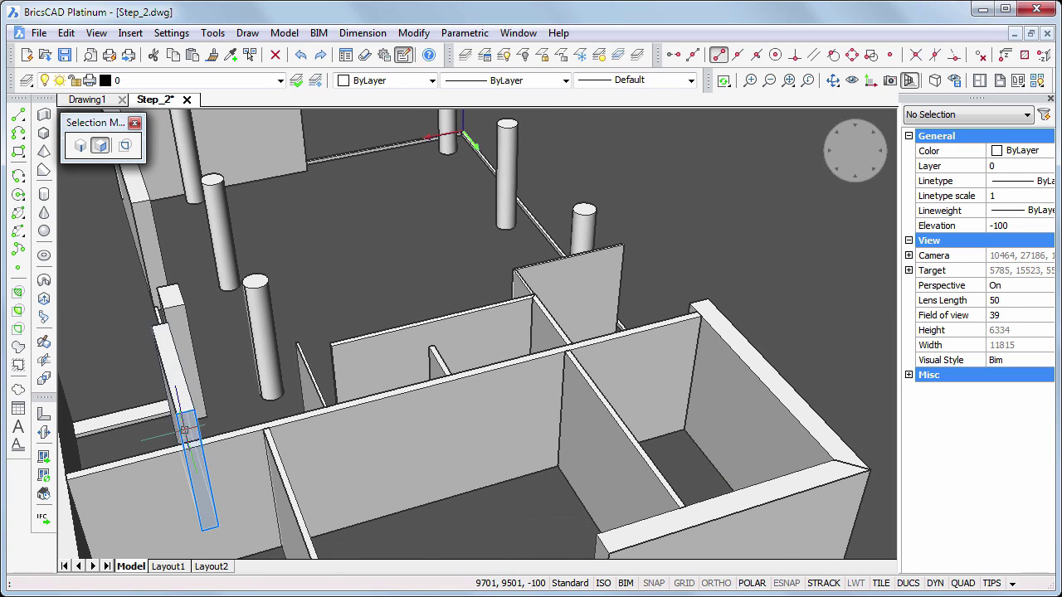
click(206, 430)
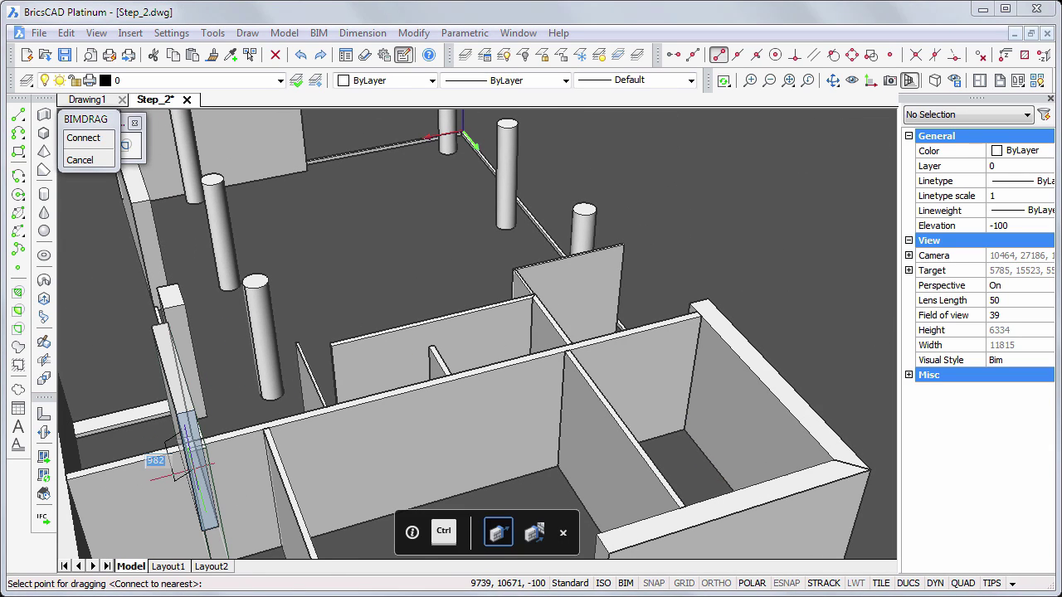
key(ctrl)
key(Return)
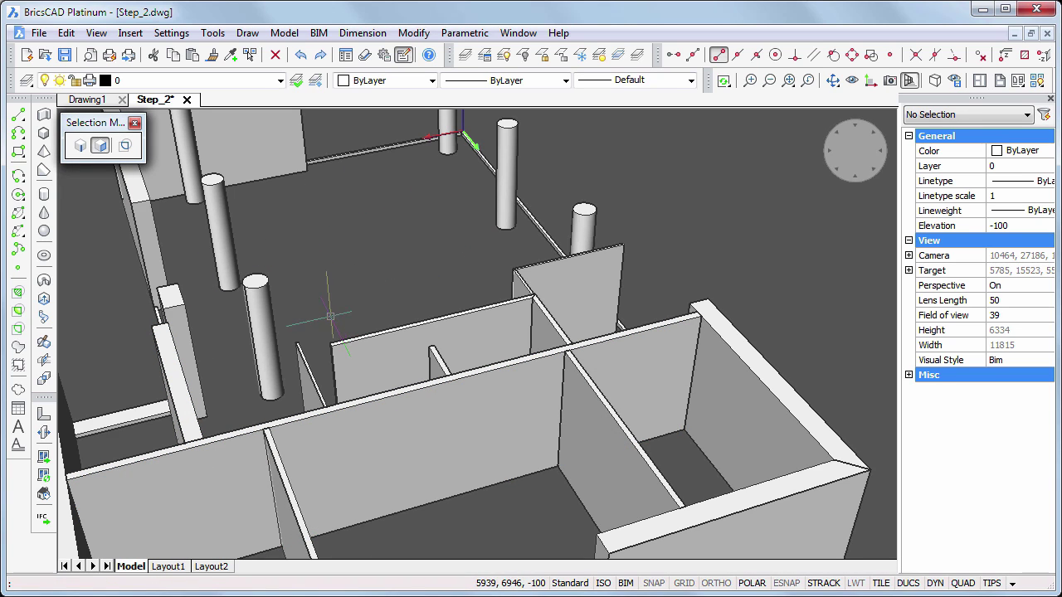
Connect the short divider's free end to the larger L-shaped wall's long leg that runs parallel to the long partition
shift+middle_drag(330, 316, 664, 304)
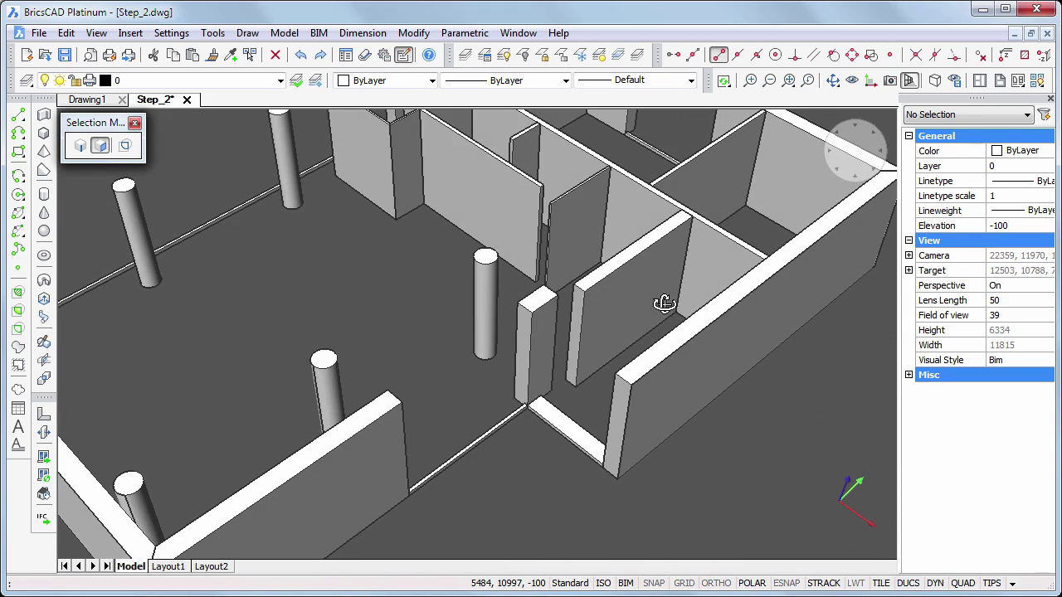
middle_drag(492, 137, 508, 452)
scroll(544, 402, up, 3)
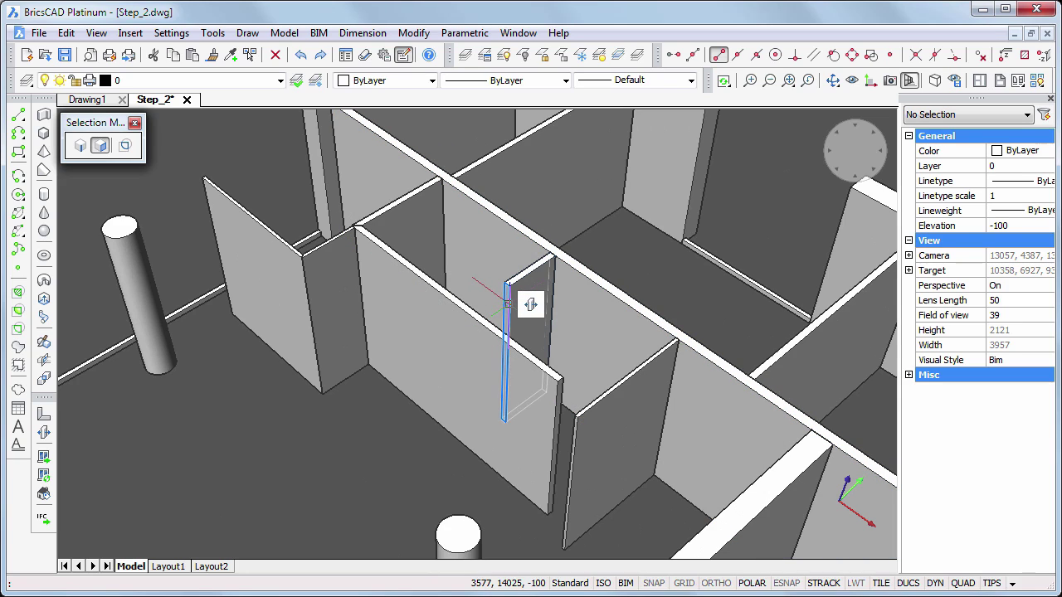
right_click(507, 303)
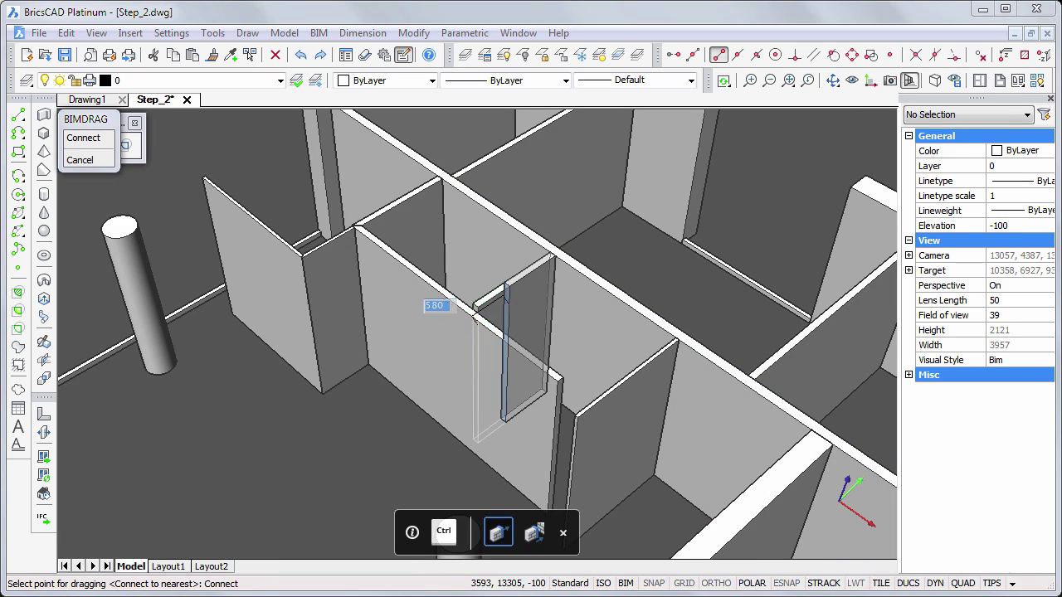
key(ctrl)
key(Return)
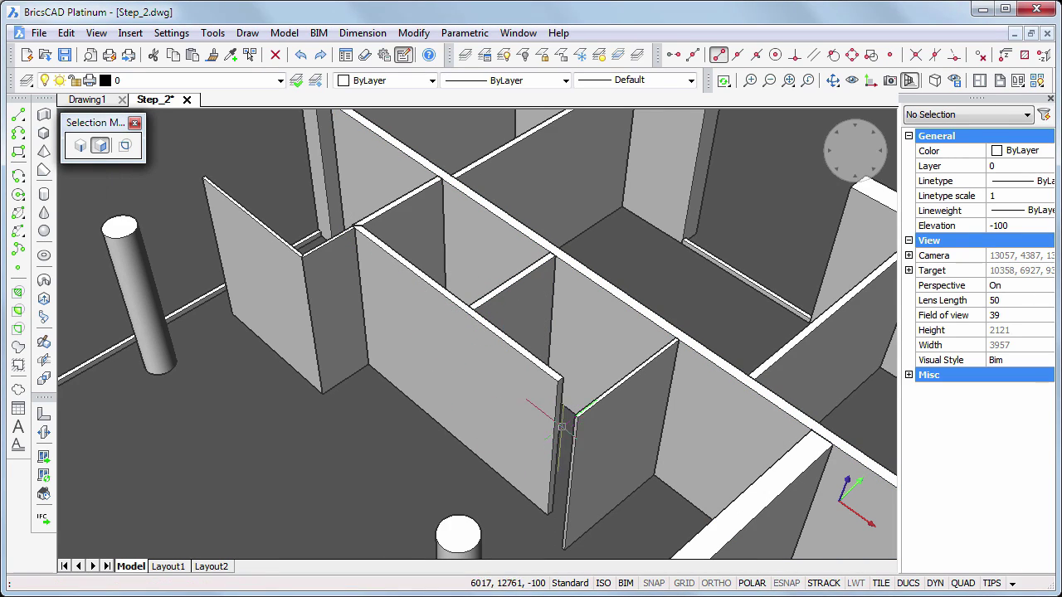
L-connect the larger L-shaped wall's long leg with the thin end wall beside its free end
click(632, 519)
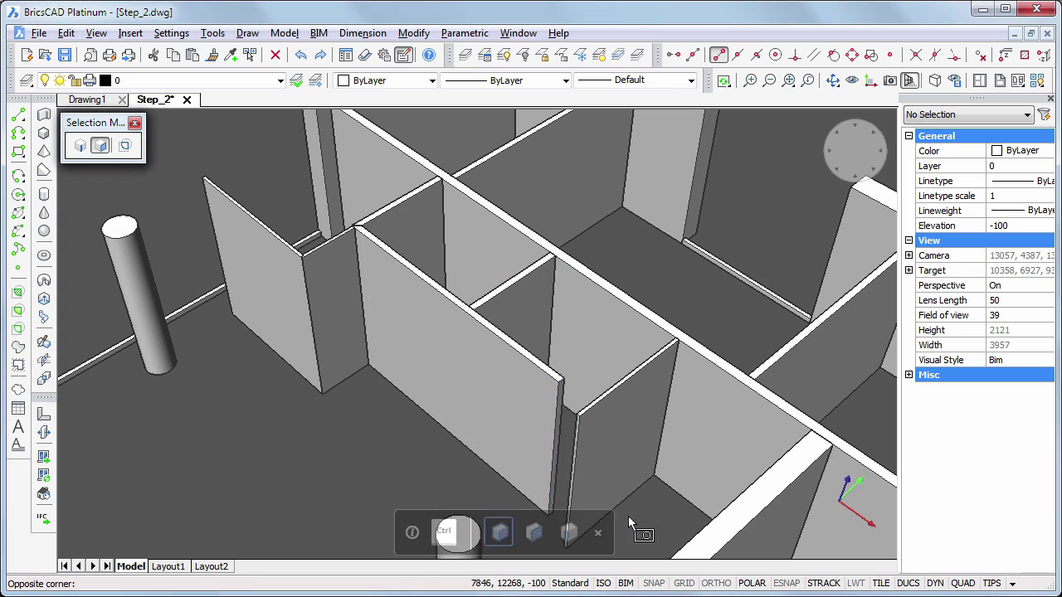
click(535, 461)
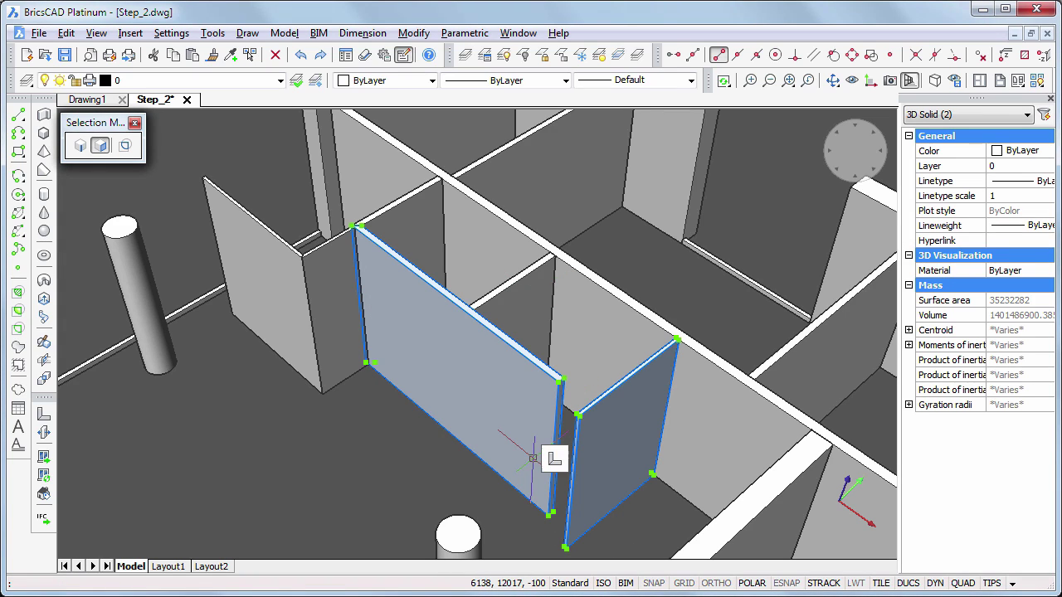
right_click(532, 459)
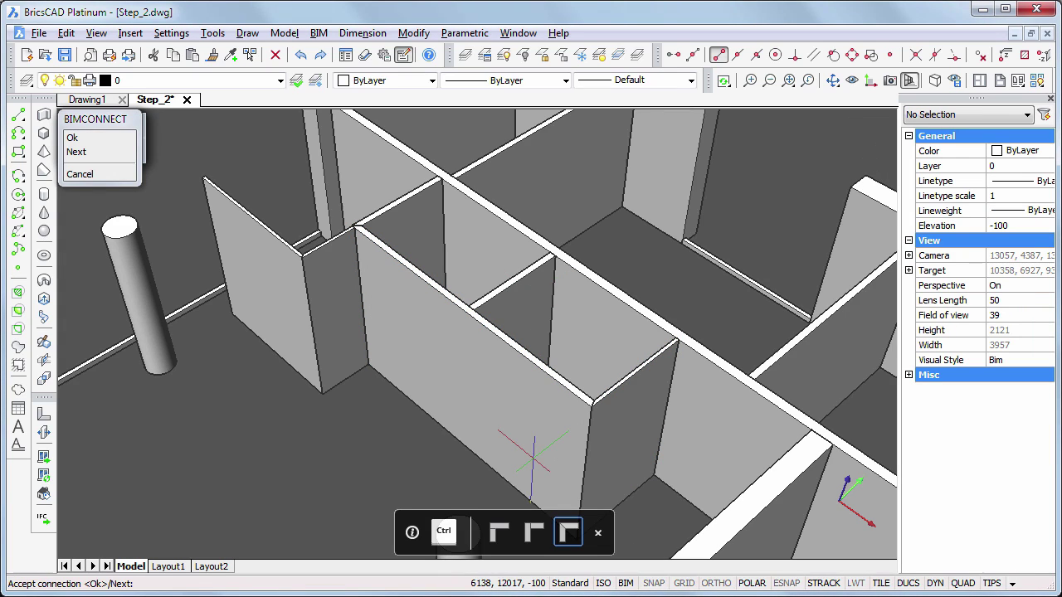
key(ctrl)
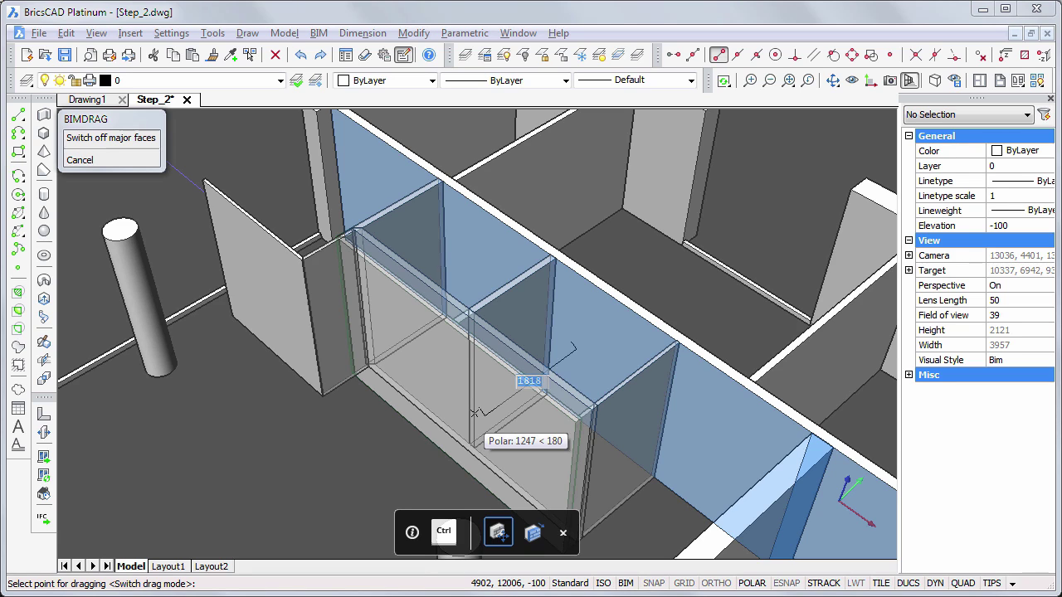
Move the larger L-shaped wall's long leg closer to the long partition and place the smaller L-shaped wall's face 1700 from that partition
text(135)
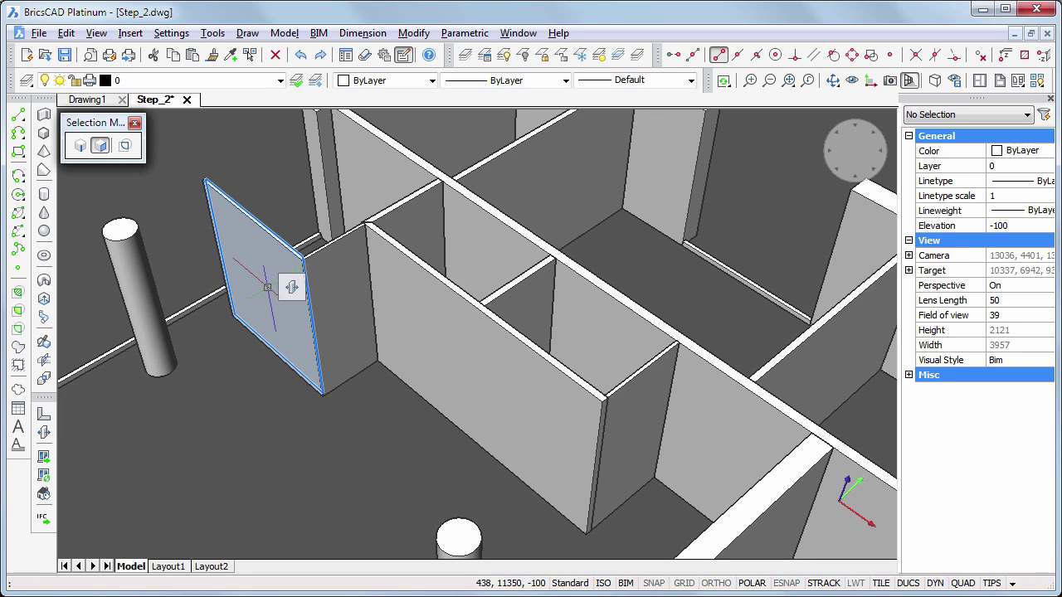
click(266, 288)
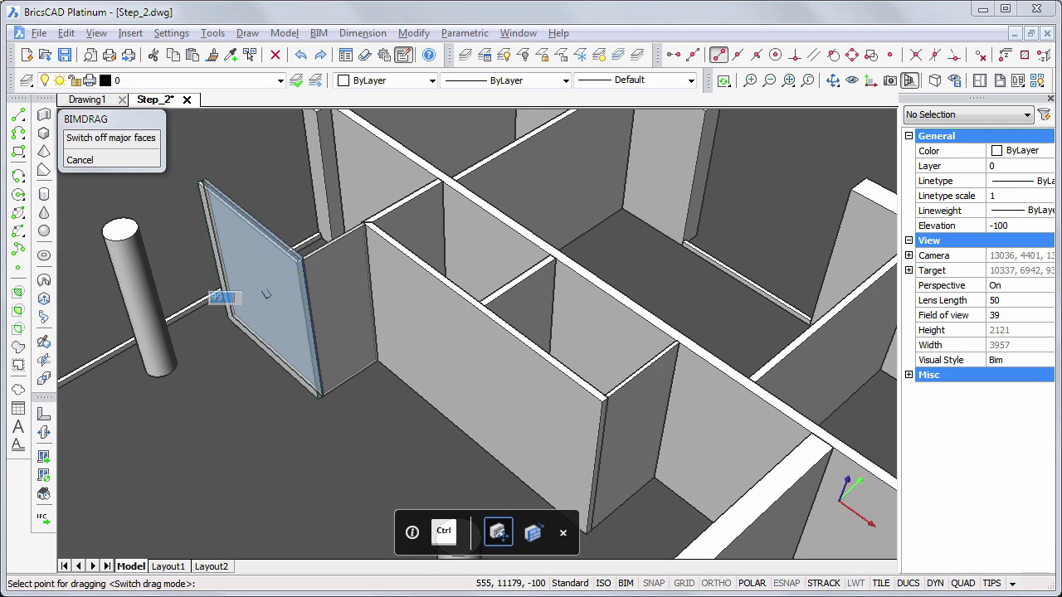
key(Tab)
key(Tab)
key(Tab)
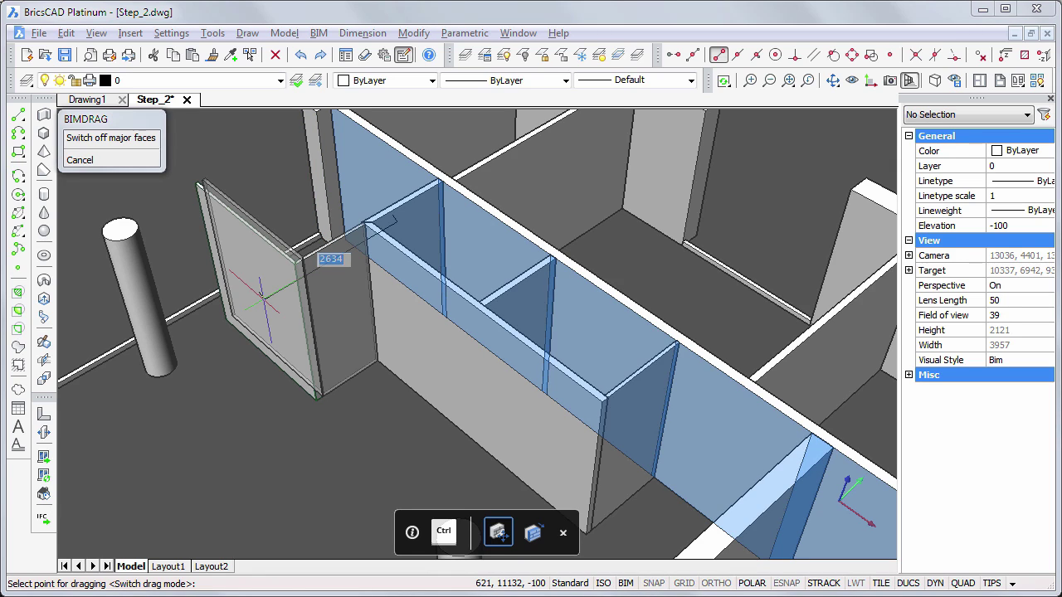
text(1700)
key(Return)
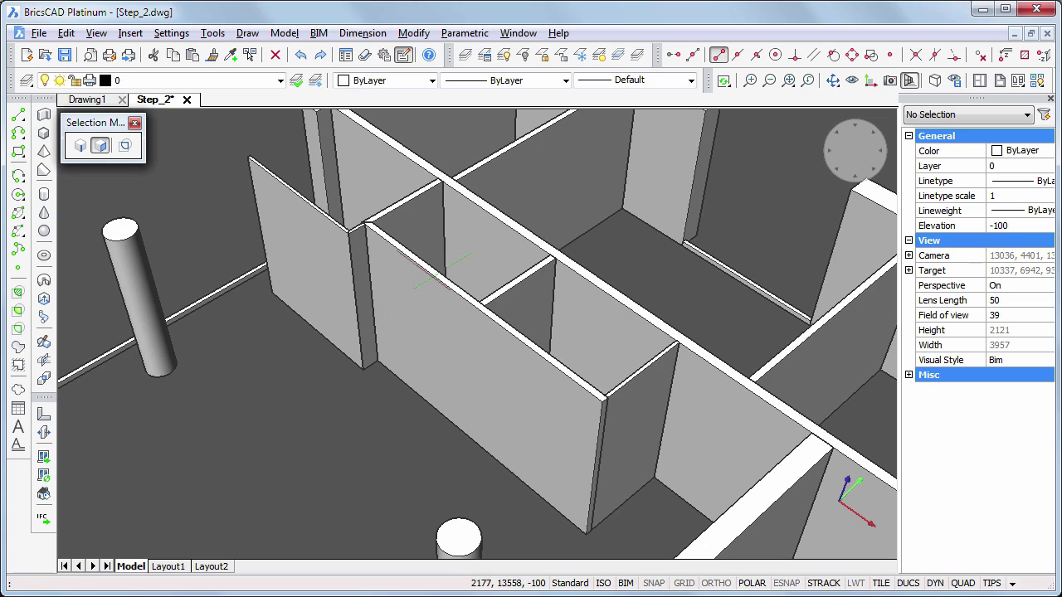
Place the face of the larger L-shaped wall's short leg 2400 from the inner face of the outer end wall
middle_drag(444, 252, 311, 528)
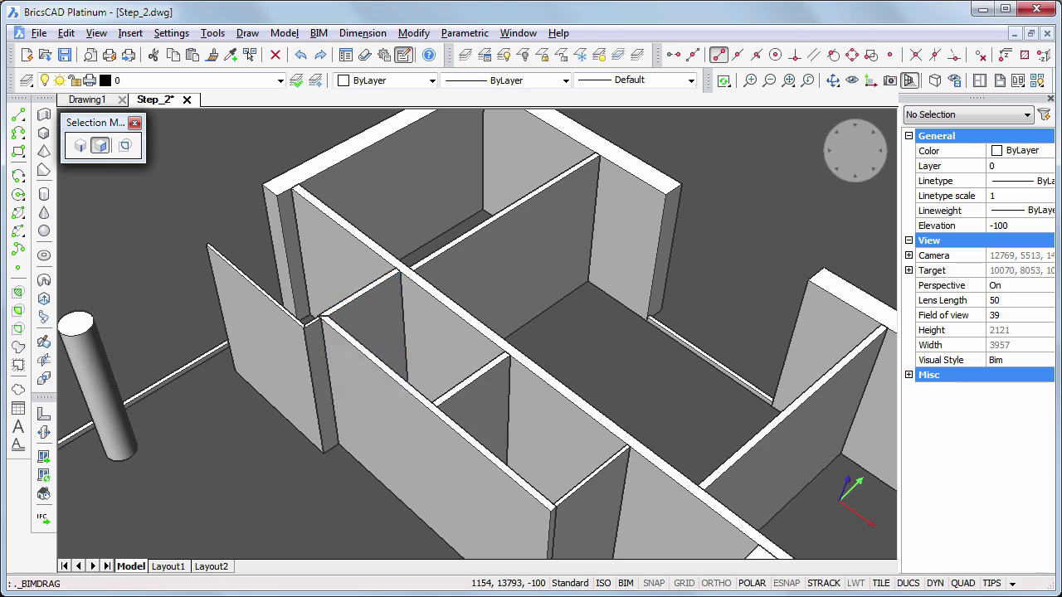
click(377, 320)
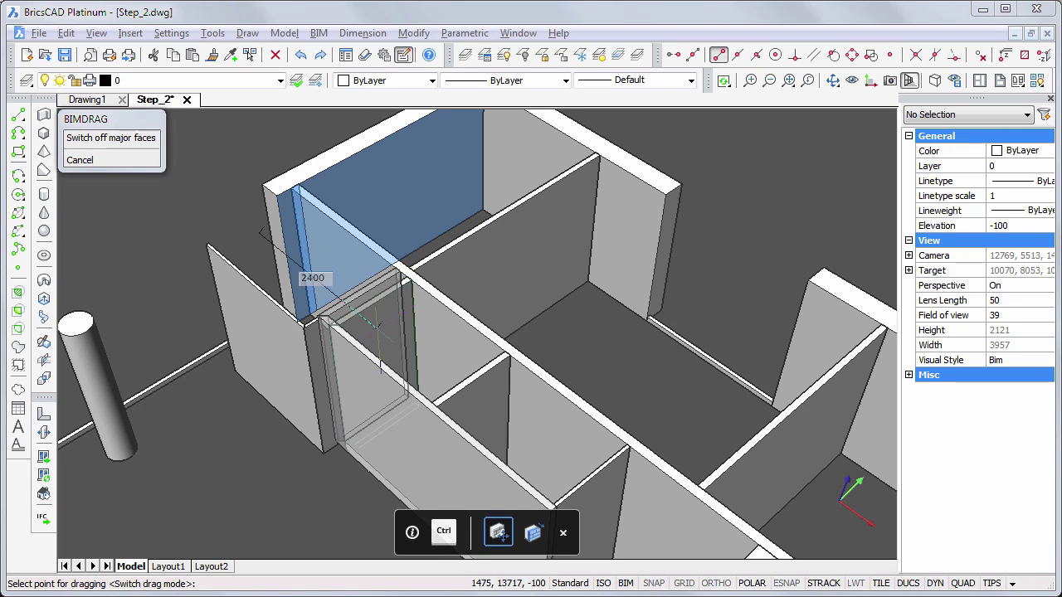
click(377, 323)
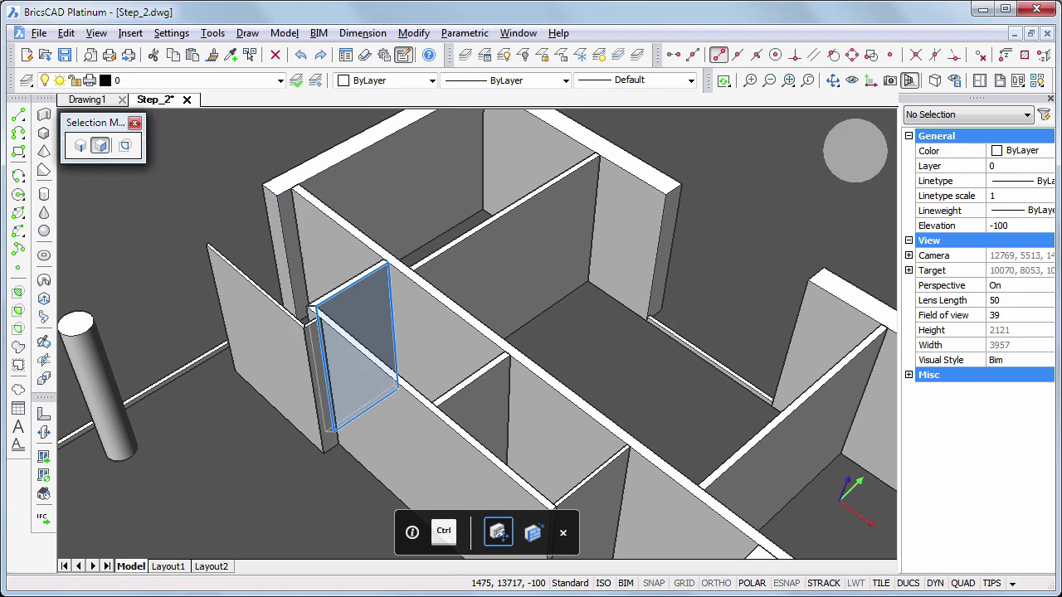
Shorten the thick wall at its free end to widen the opening beside the short pillar-like wall section
click(513, 263)
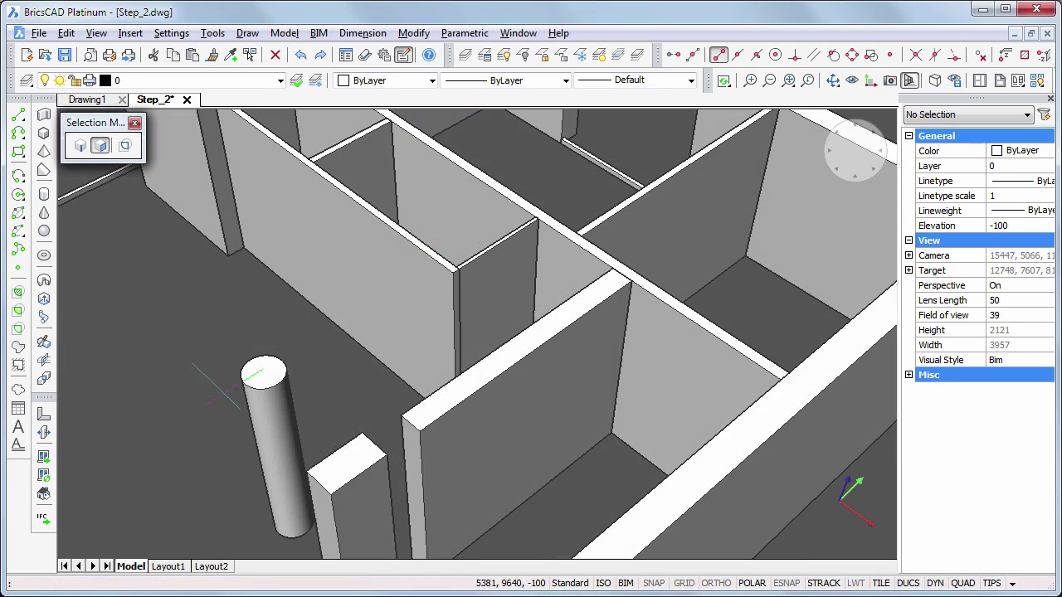
click(431, 455)
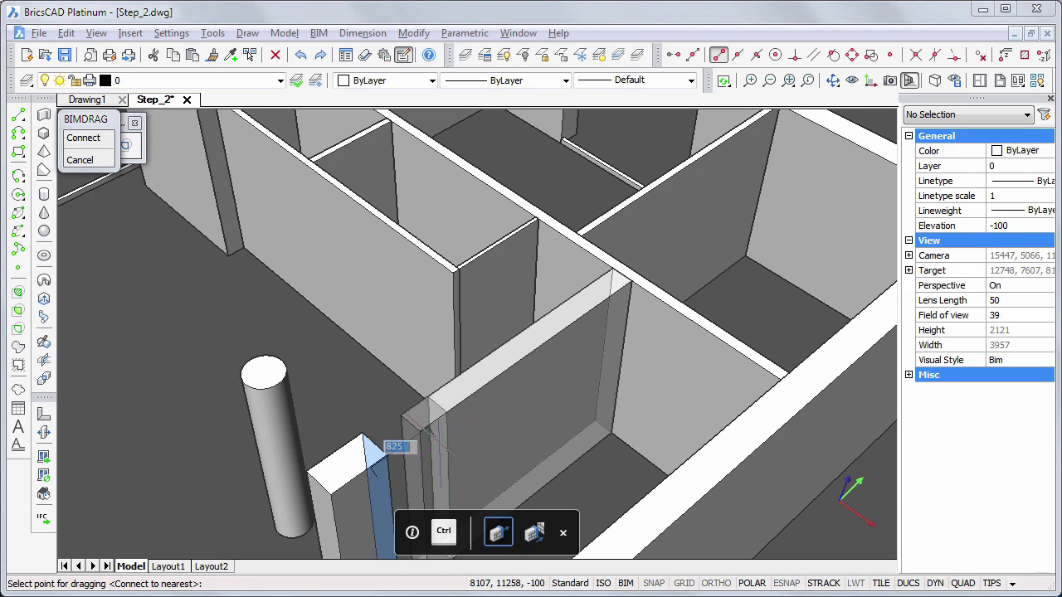
key(Return)
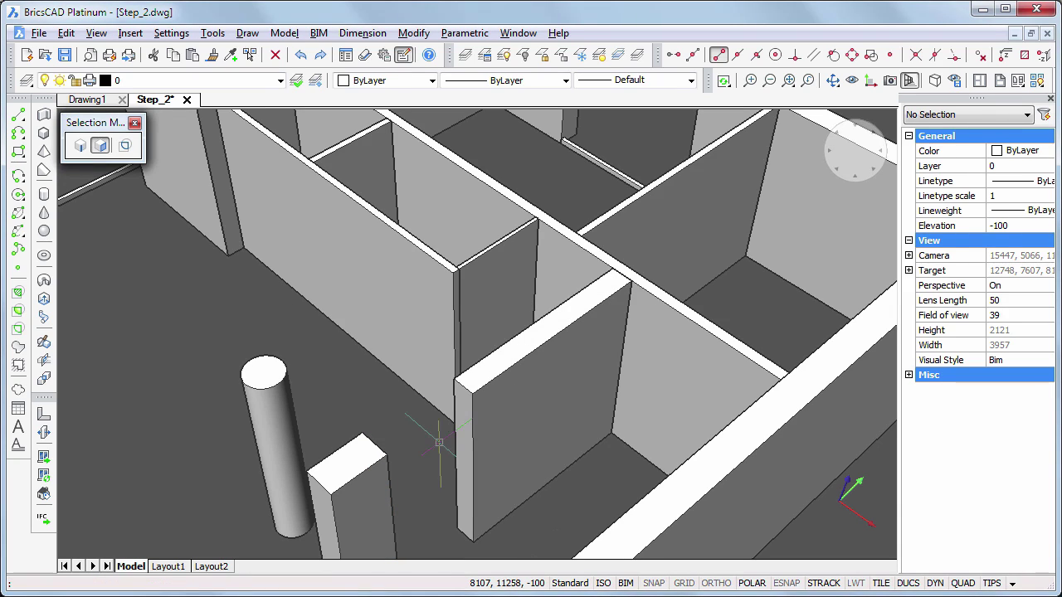
Align the face of the larger L-shaped wall's short leg with the endpoint of the cross wall on the long partition's opposite side
scroll(145, 344, down, 3)
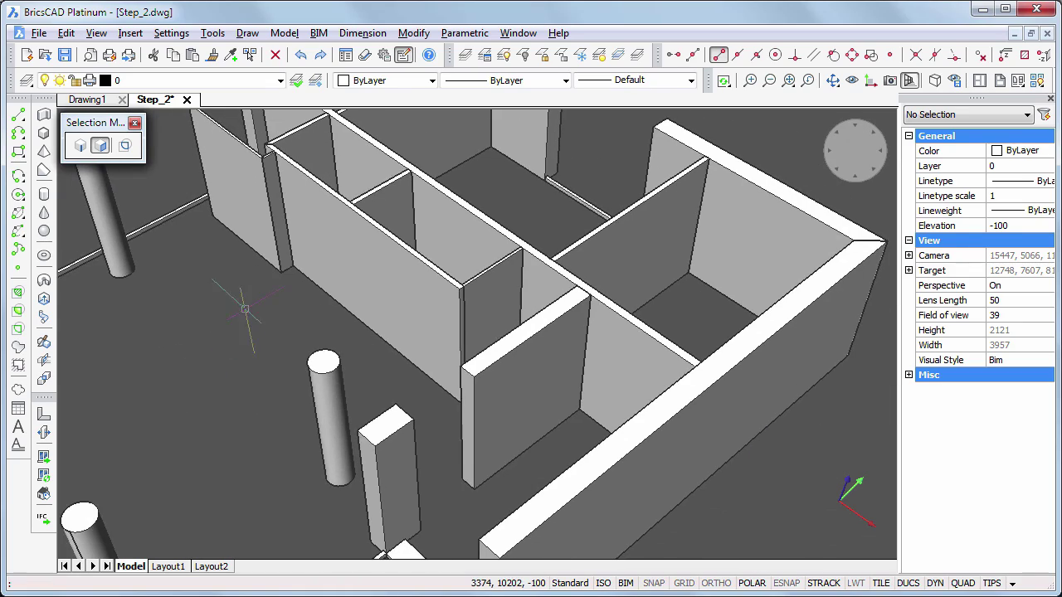
middle_drag(241, 312, 231, 498)
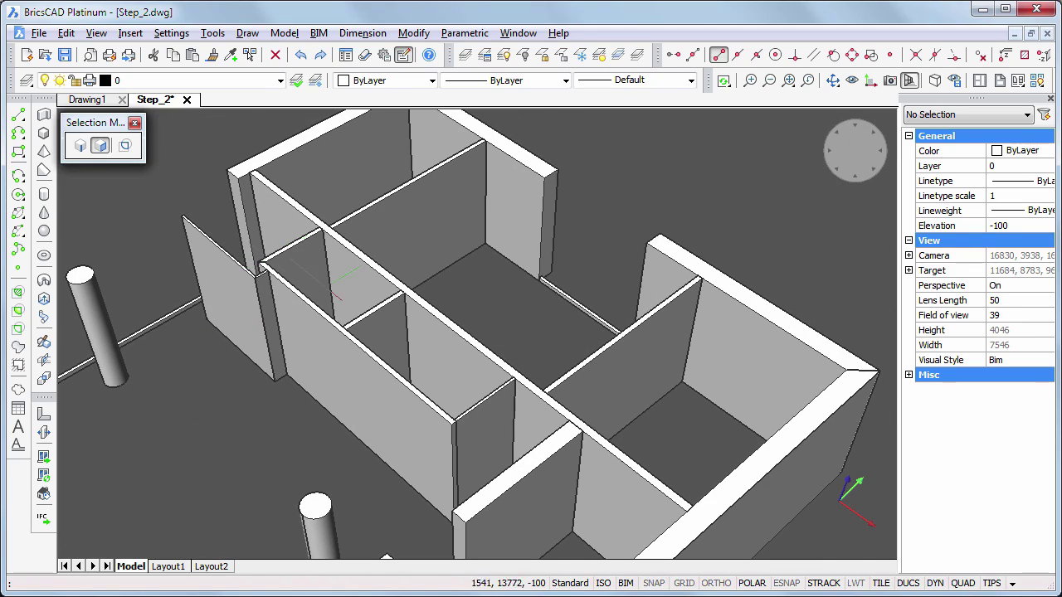
scroll(349, 356, up, 6)
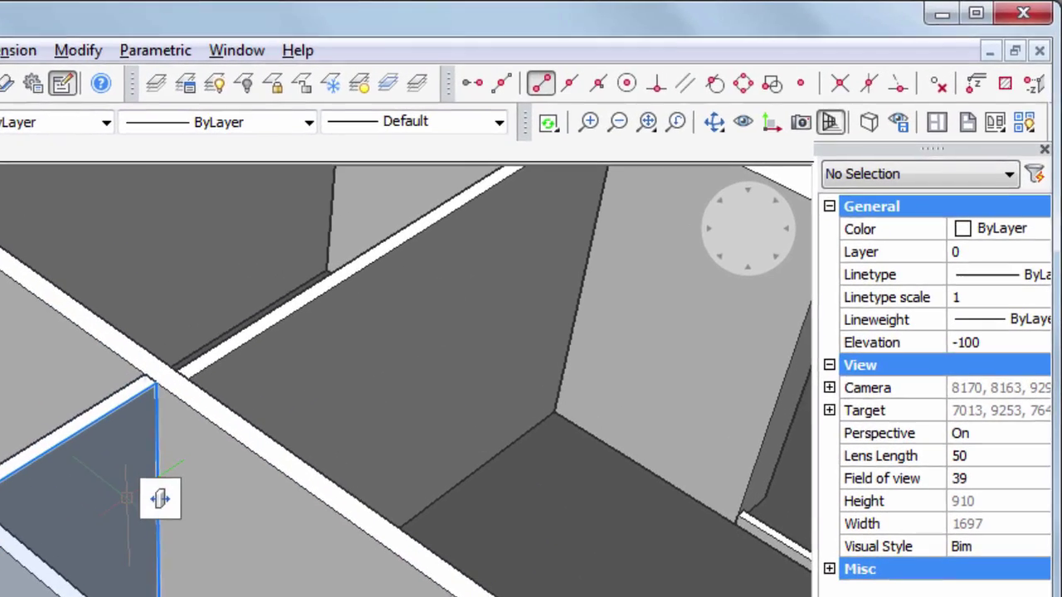
click(106, 500)
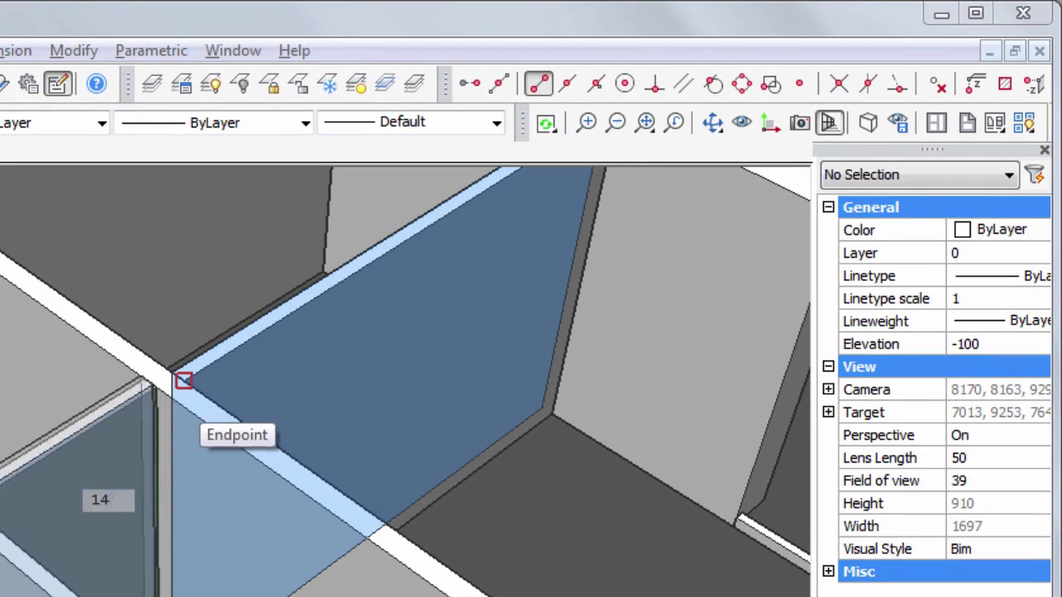
click(178, 376)
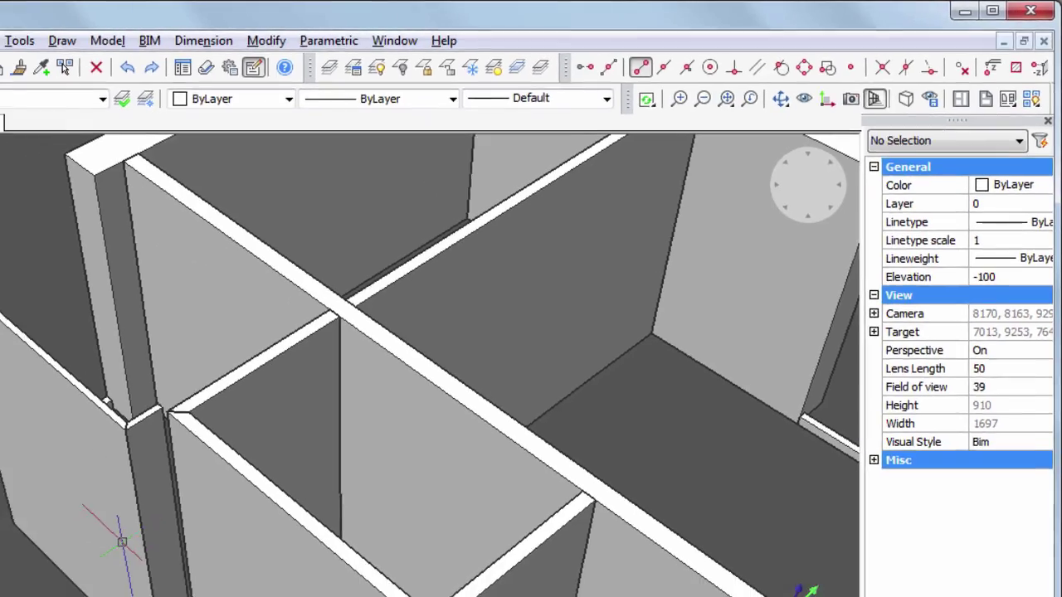
Align the face of the smaller L-shaped wall's short leg with the corner endpoint of the larger L-shaped wall
scroll(21, 577, up, 2)
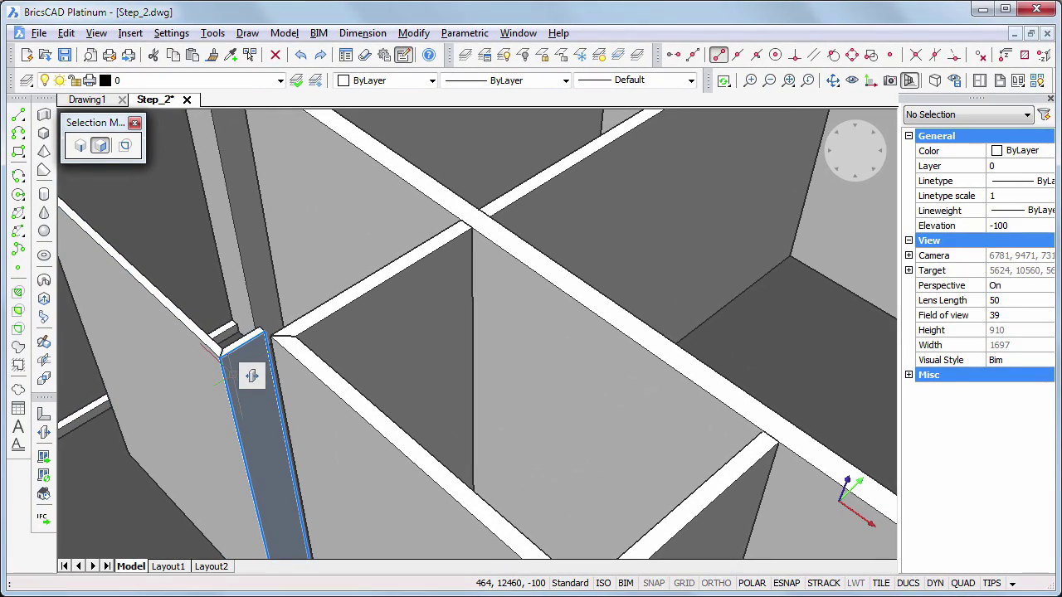
mouse_move(241, 367)
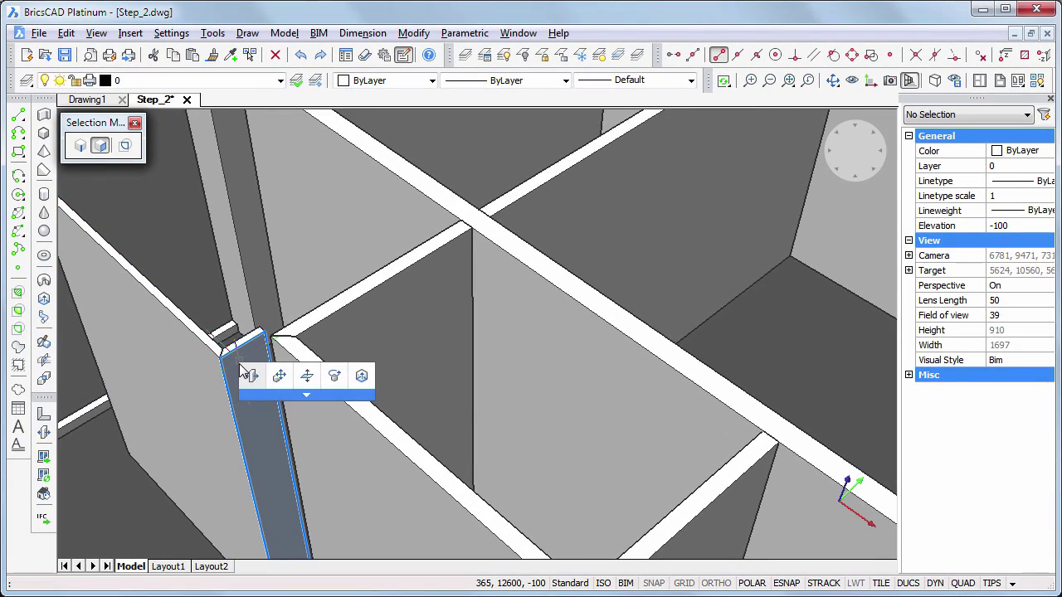
click(241, 368)
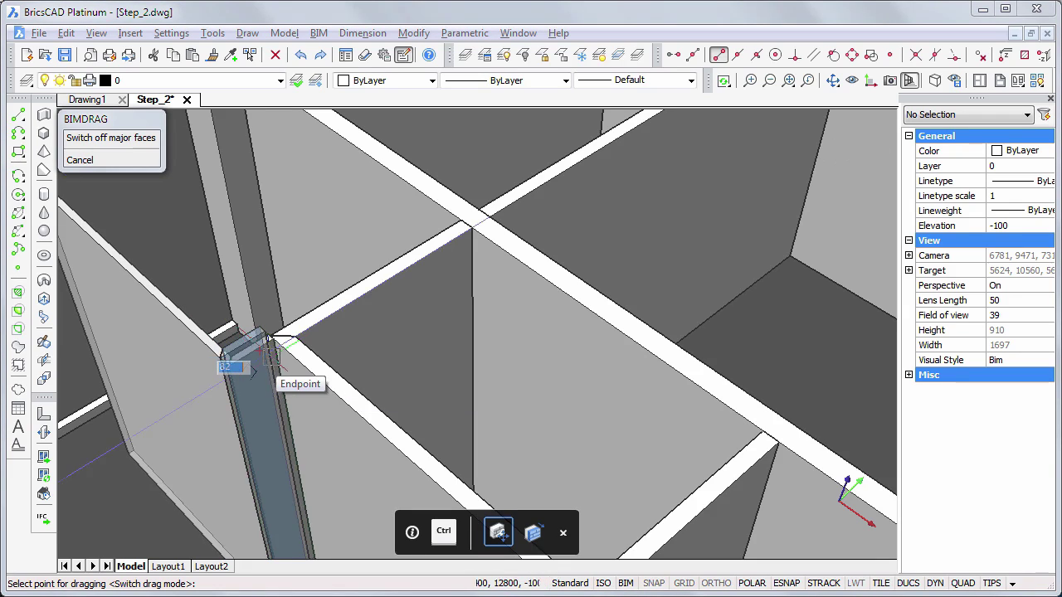
click(271, 347)
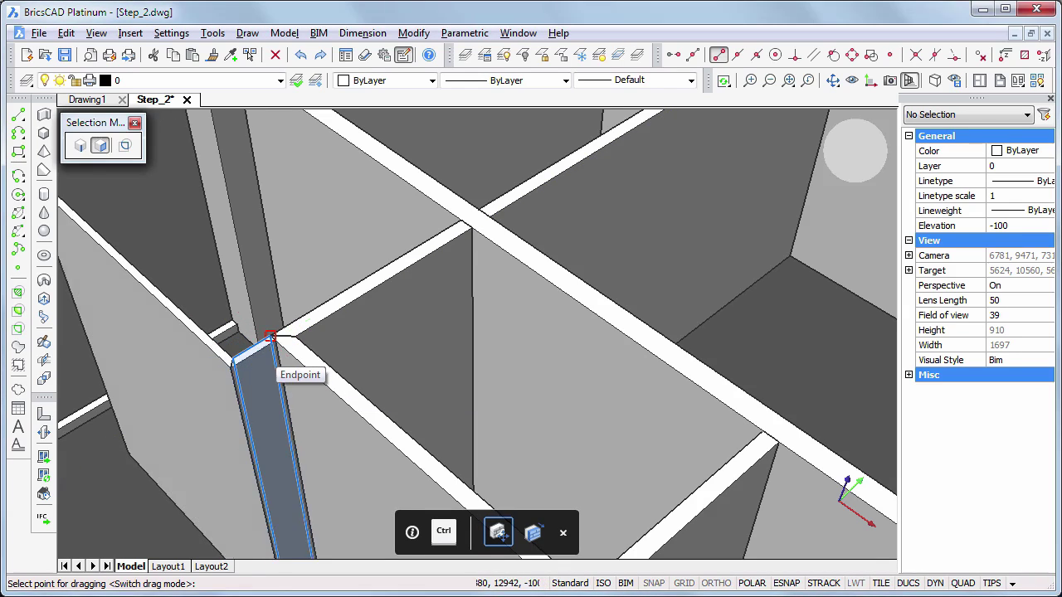
key(Escape)
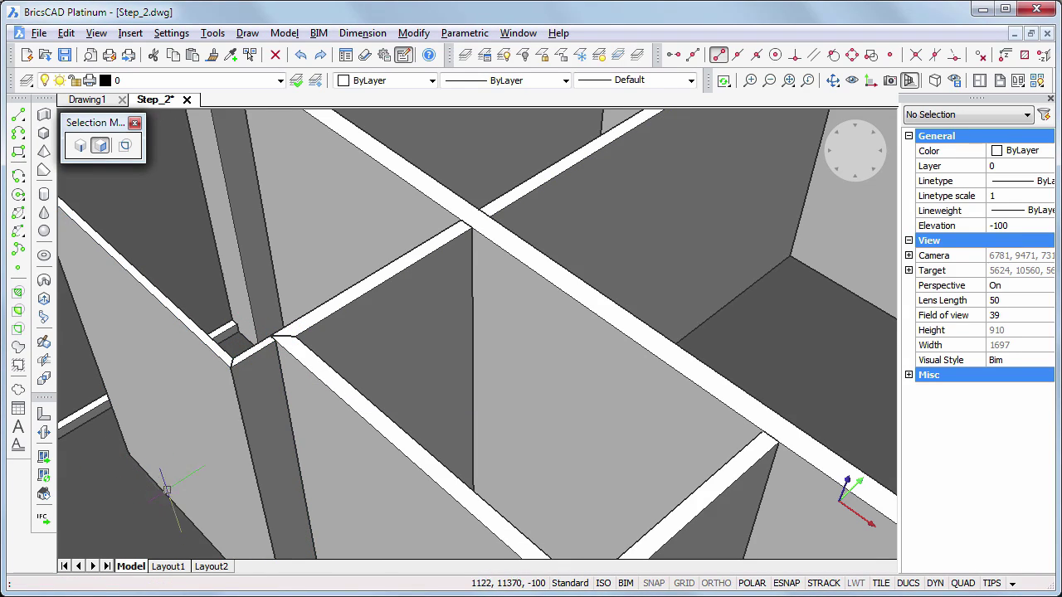
Extend the thin wall's free end near the long sill to the endpoint at the thick exterior wall's end
mouse_move(128, 490)
shift+middle_down()
mouse_move(177, 503)
mouse_move(332, 502)
mouse_move(394, 379)
mouse_move(508, 473)
mouse_move(431, 137)
shift+middle_up()
middle_drag(478, 416, 396, 109)
middle_drag(418, 390, 386, 130)
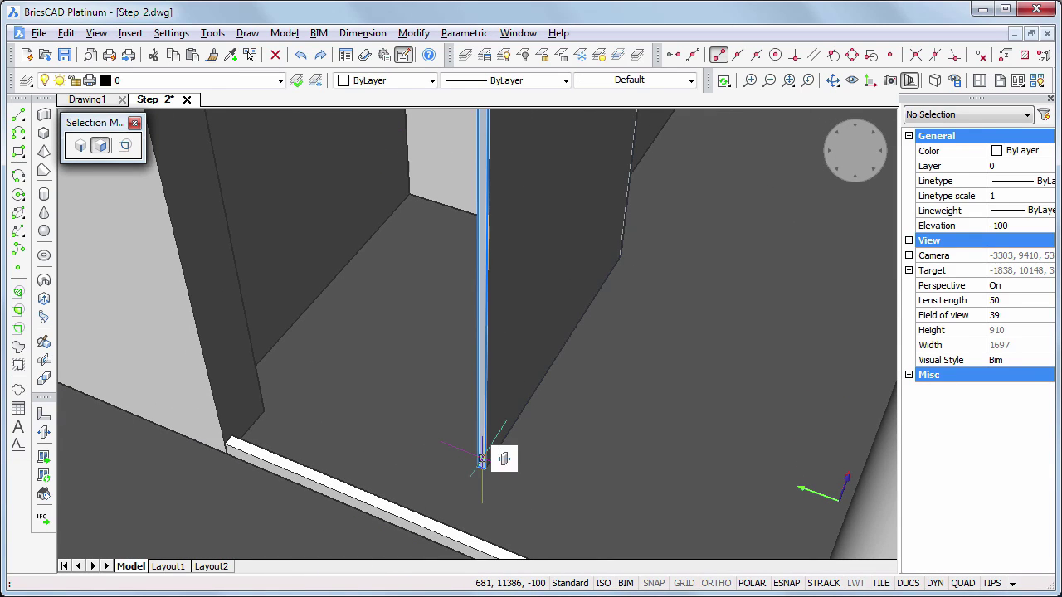
click(481, 458)
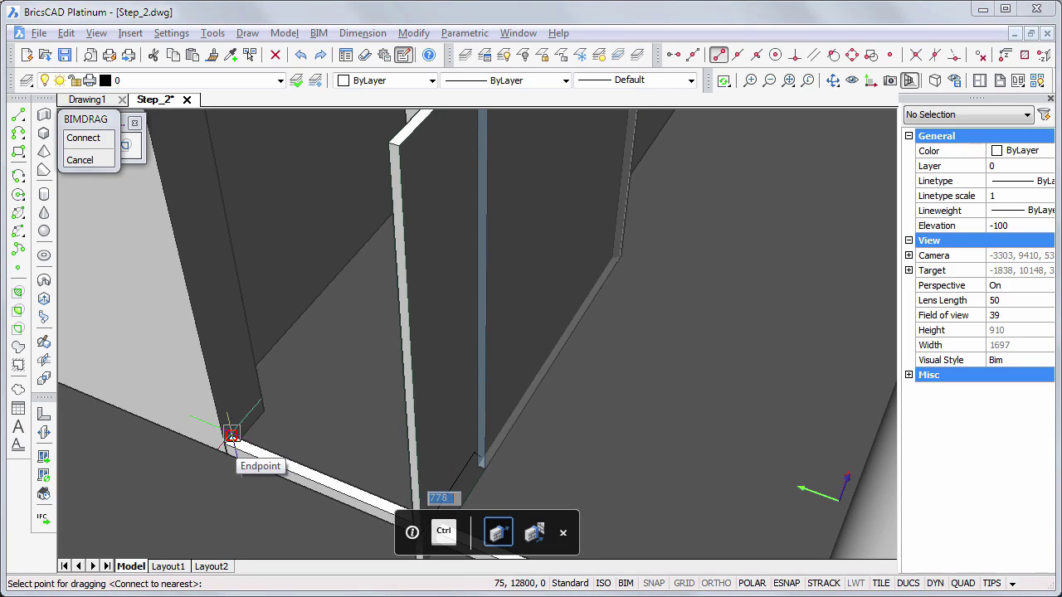
click(232, 438)
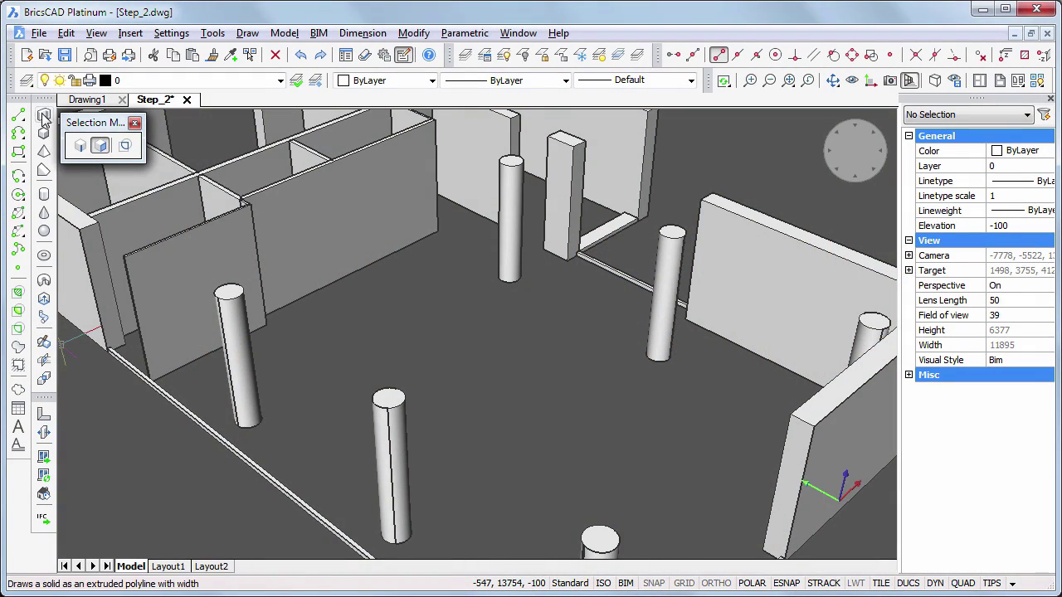
Draw a four-sided rectangular polysolid room with an open corner in the open floor area, walls 50 wide and 2850 high
click(44, 116)
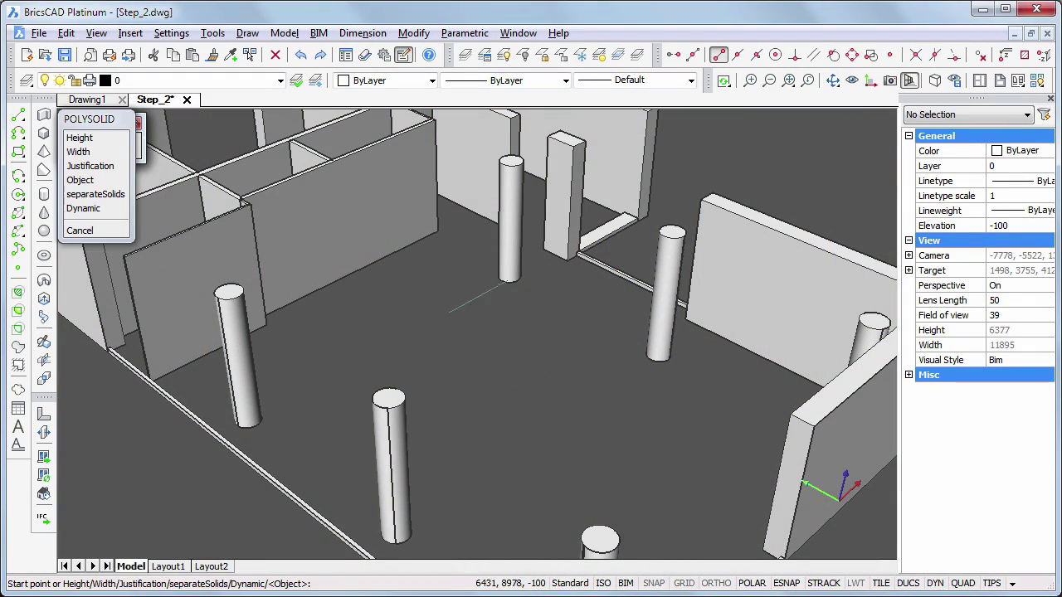
click(469, 295)
click(589, 368)
click(552, 390)
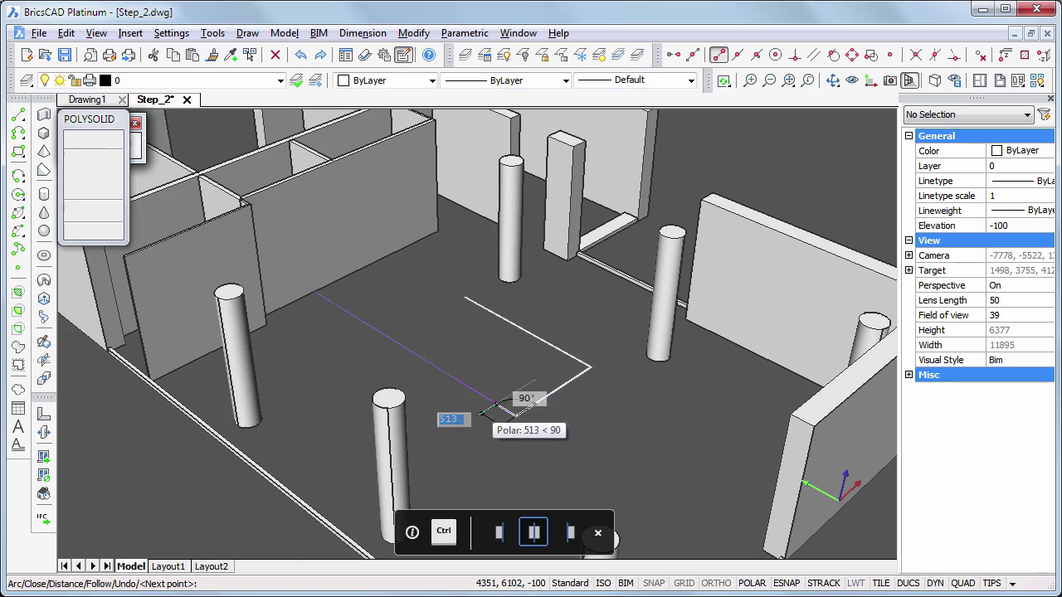
click(404, 349)
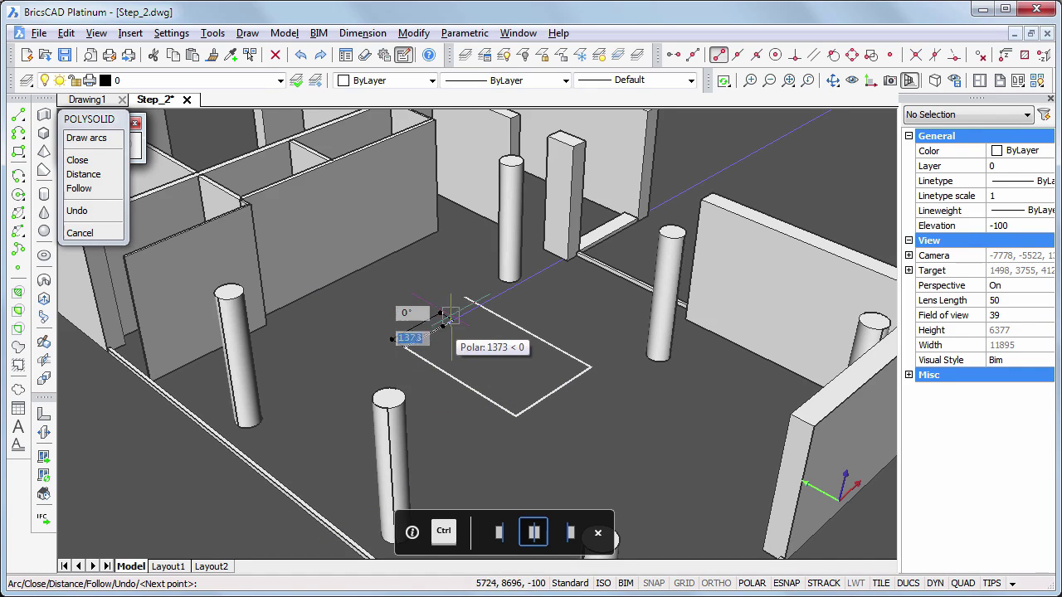
click(448, 316)
key(Return)
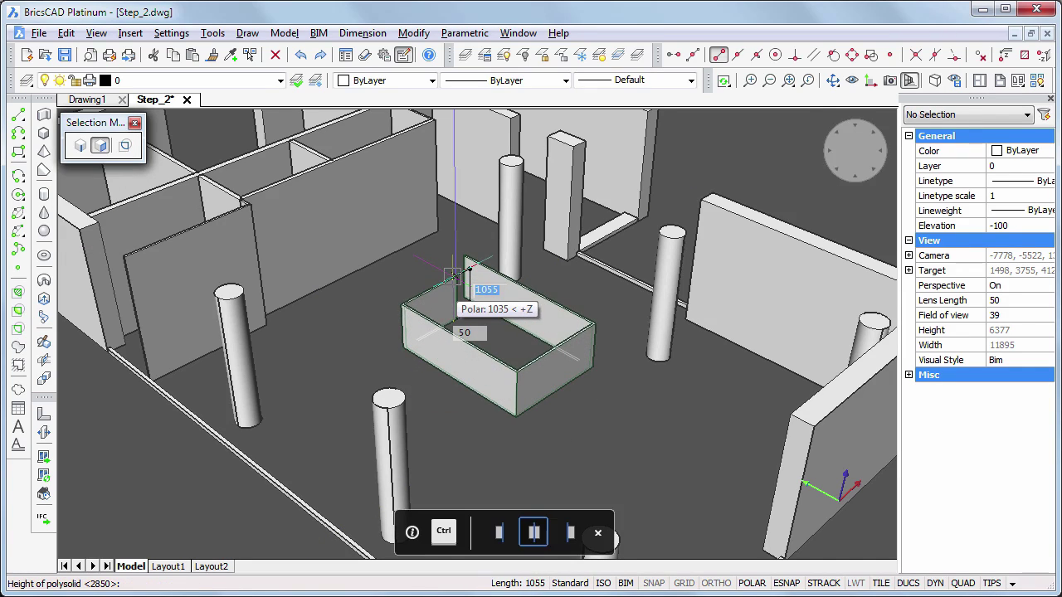
text(2850)
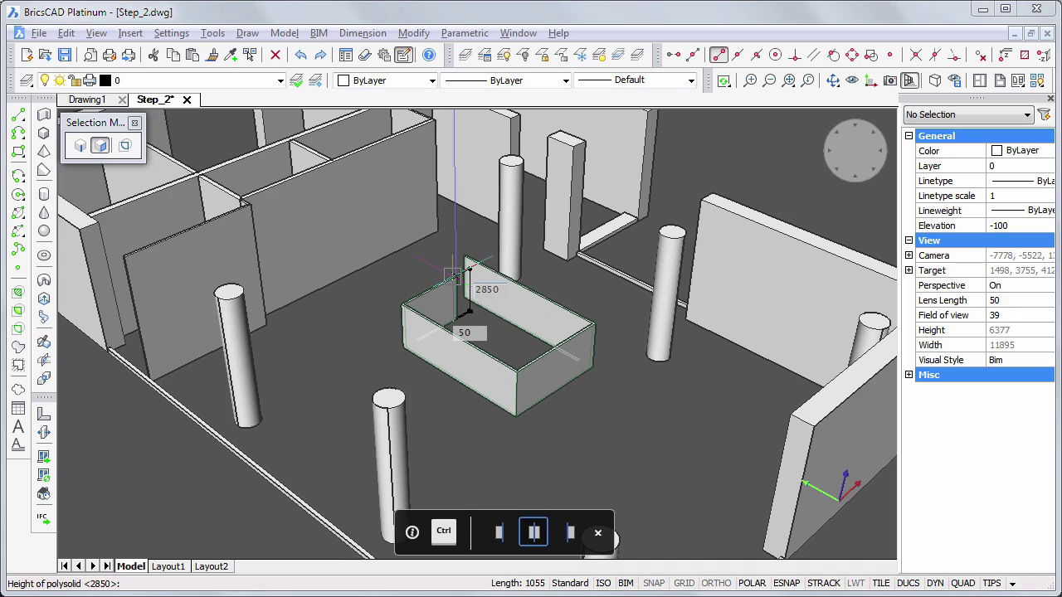
key(Return)
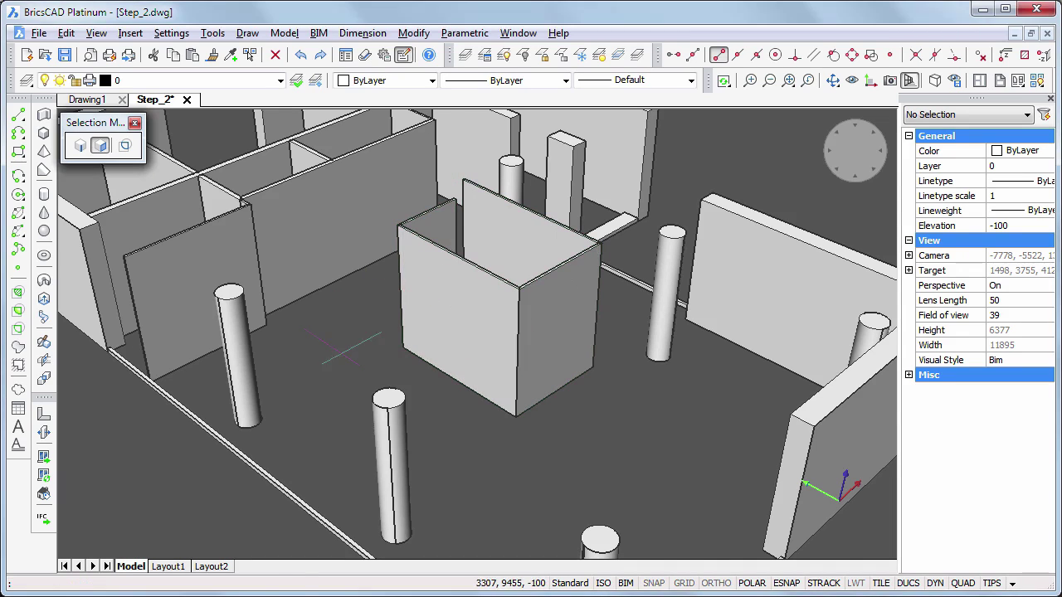
Draw a straight polysolid wall 50 wide and 2850 high from beside the round column toward the new box-shaped room
key(Return)
click(262, 443)
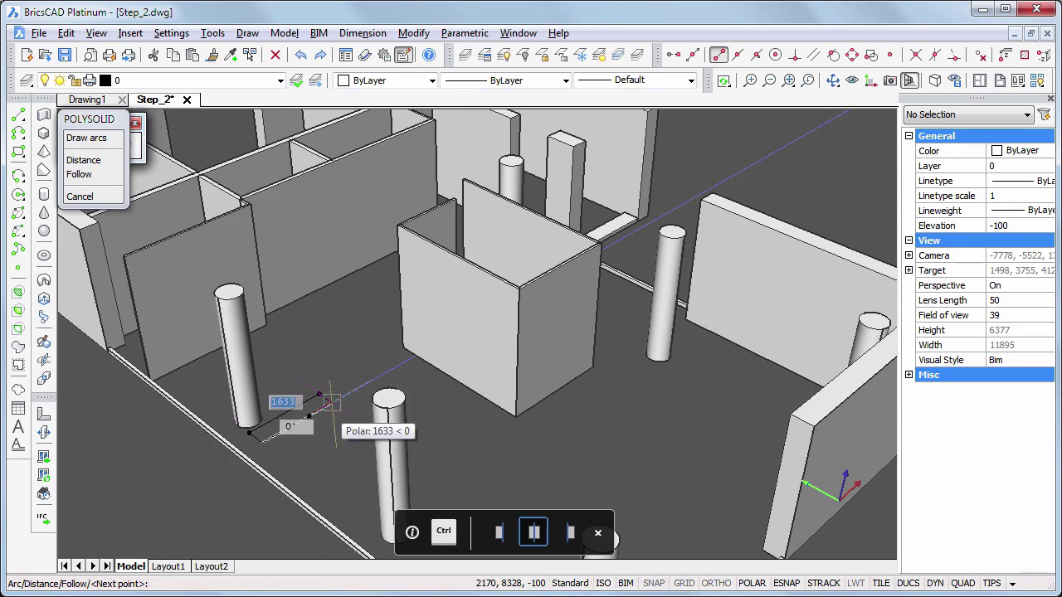
click(392, 367)
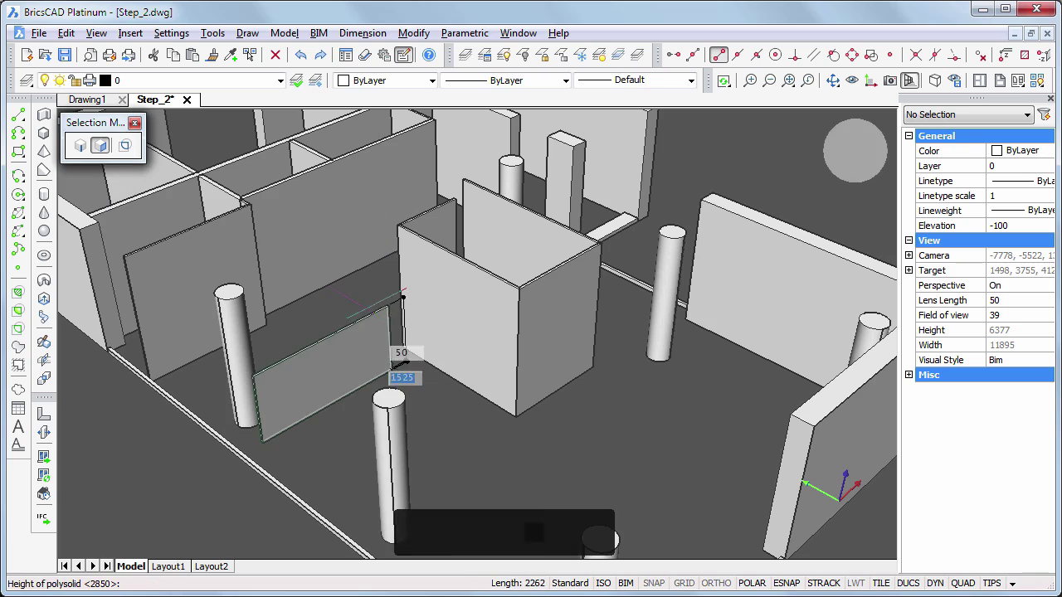
text(28)
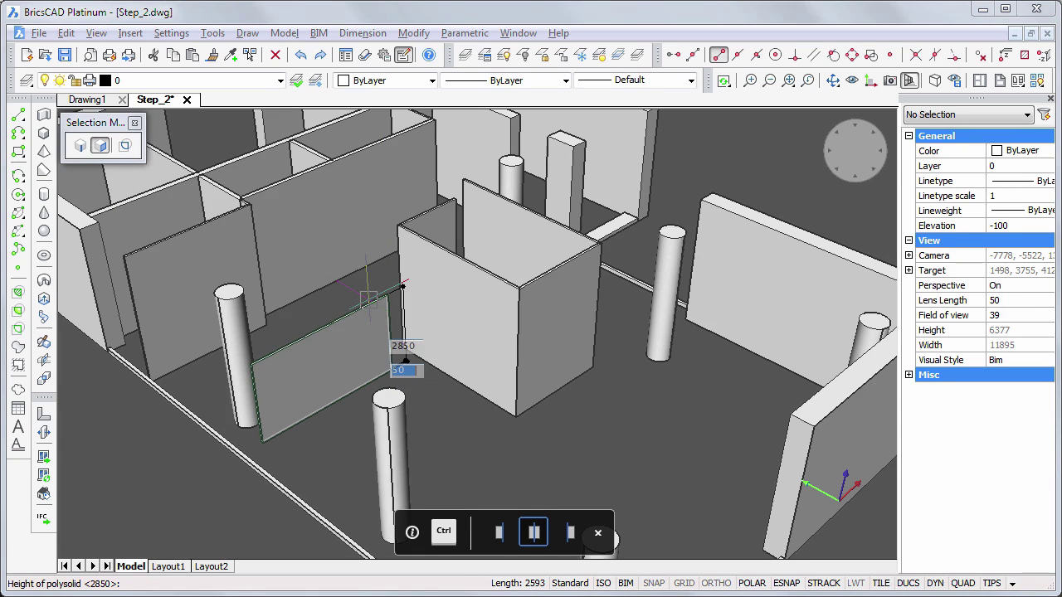
key(Tab)
key(Return)
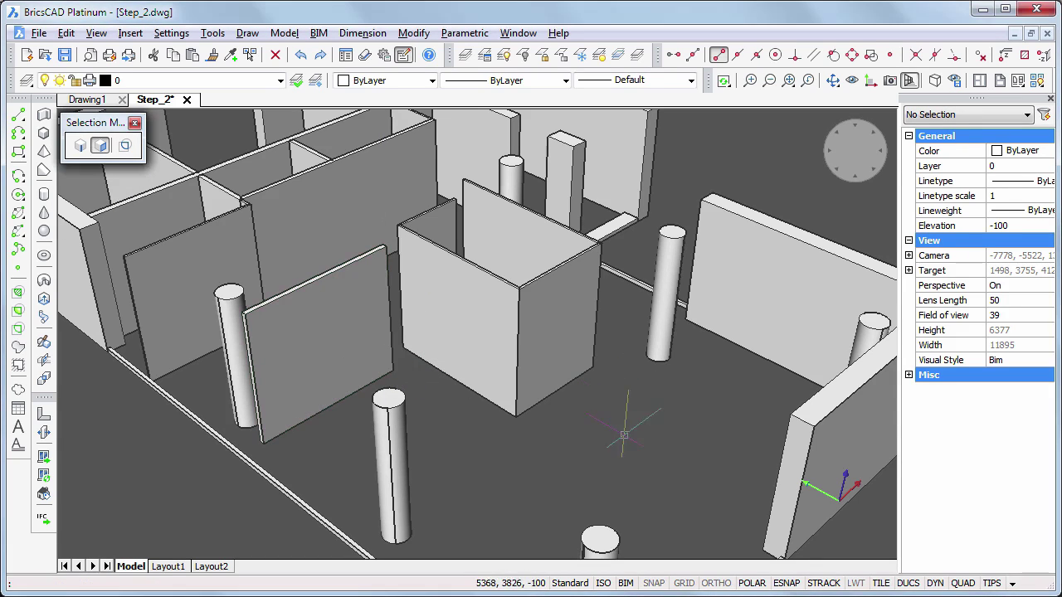
Draw a short polysolid wall 2850 high beside the round column, between the box-shaped room and the long partition
shift+middle_drag(664, 452, 493, 474)
middle_drag(499, 343, 533, 444)
scroll(543, 397, up, 2)
key(Return)
click(539, 362)
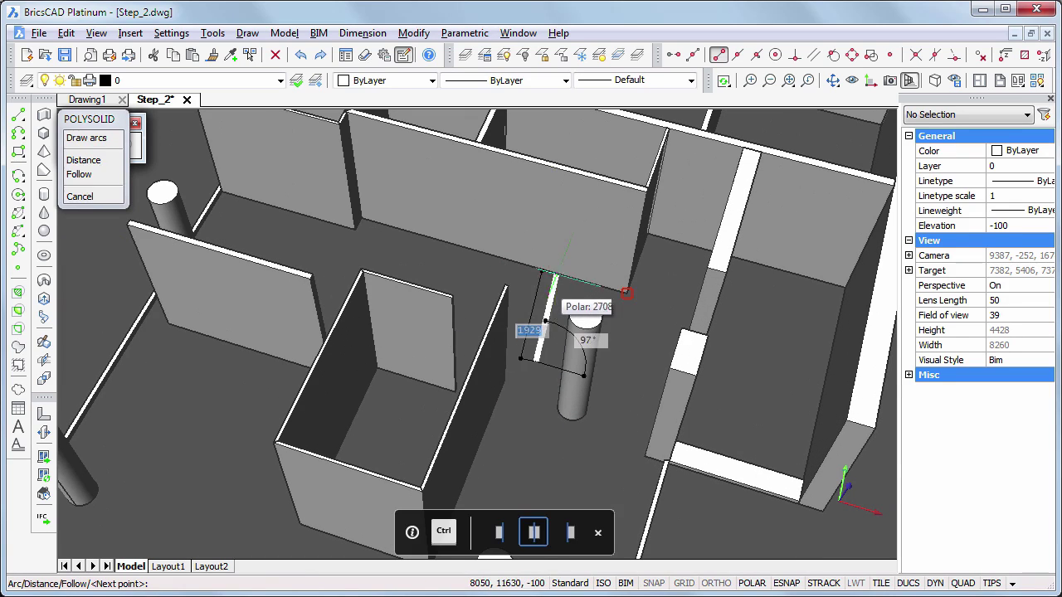
click(556, 306)
key(Return)
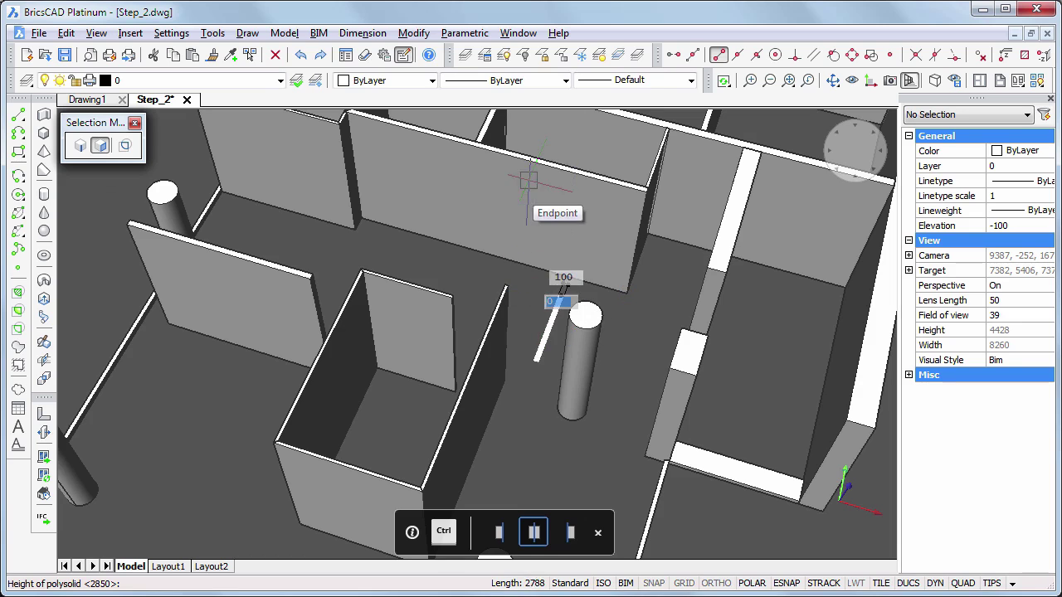
text(2850)
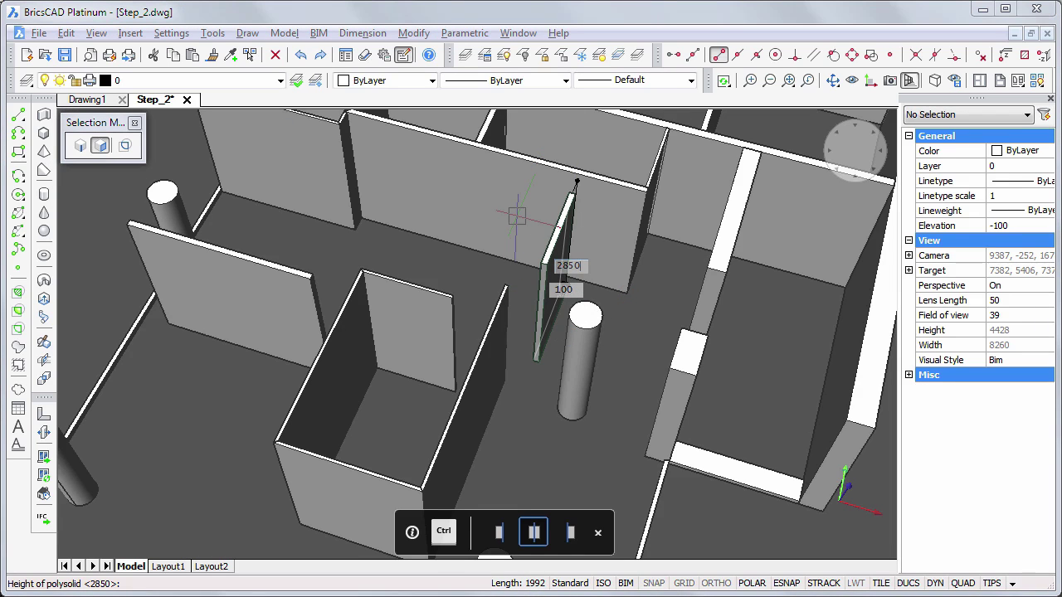
key(Return)
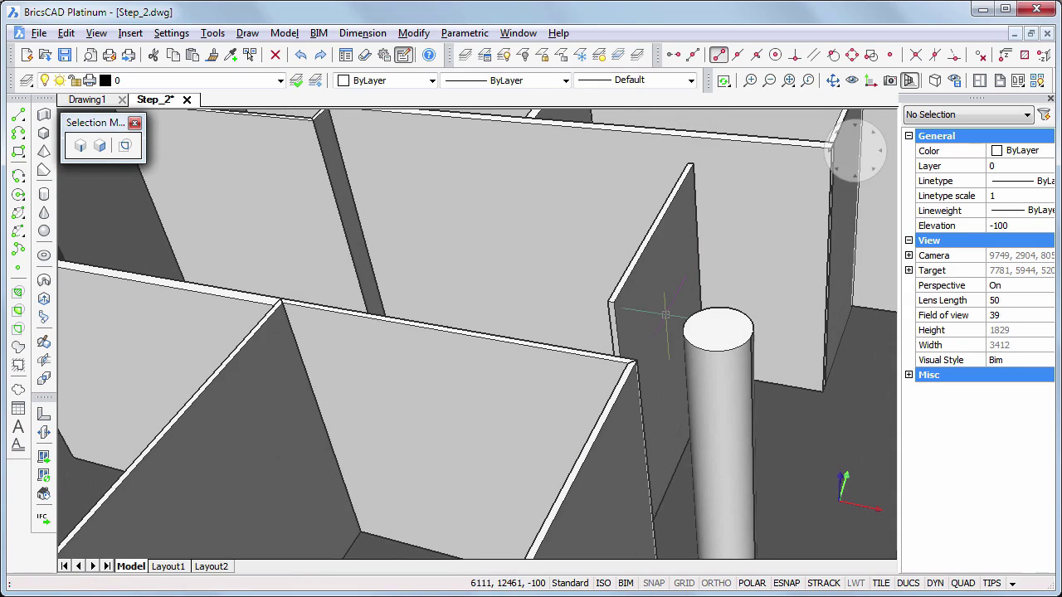
Move the short wall by its top end corner onto the endpoint of the box-shaped room's corner
scroll(828, 466, up, 4)
middle_drag(750, 336, 526, 383)
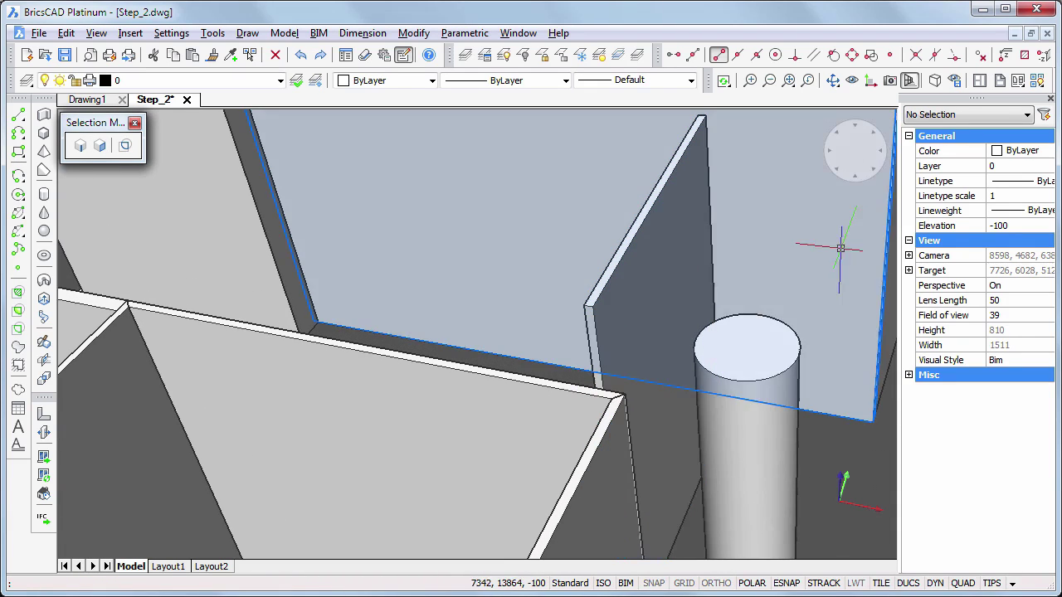
right_click(624, 325)
click(592, 309)
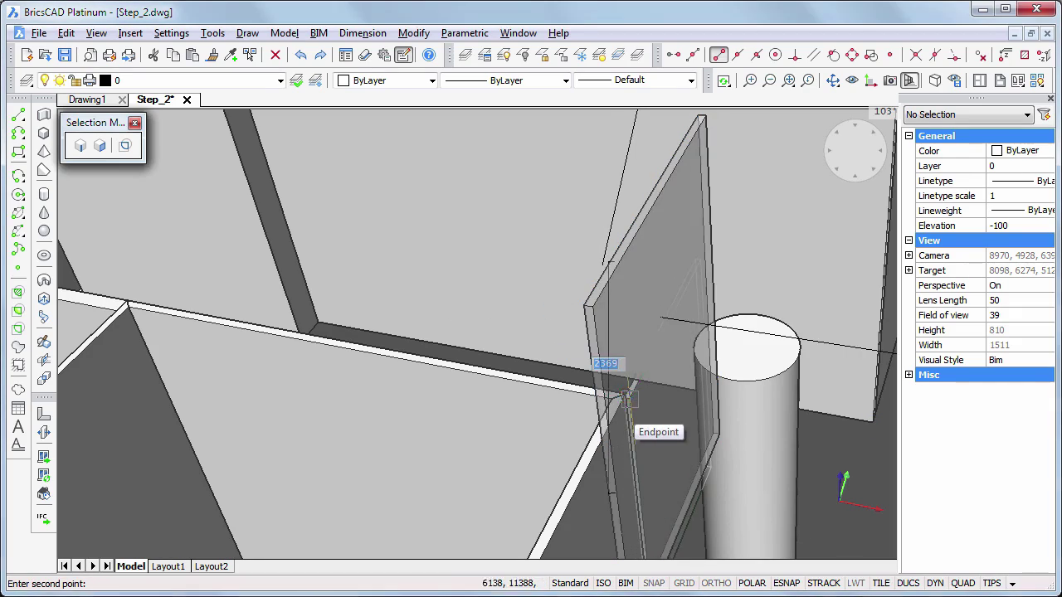
click(625, 397)
Extend the short wall's free end face to connect with the nearest long partition
scroll(559, 285, down, 3)
shift+middle_drag(823, 391, 571, 348)
middle_drag(345, 251, 595, 372)
middle_drag(452, 303, 595, 491)
middle_drag(406, 352, 514, 500)
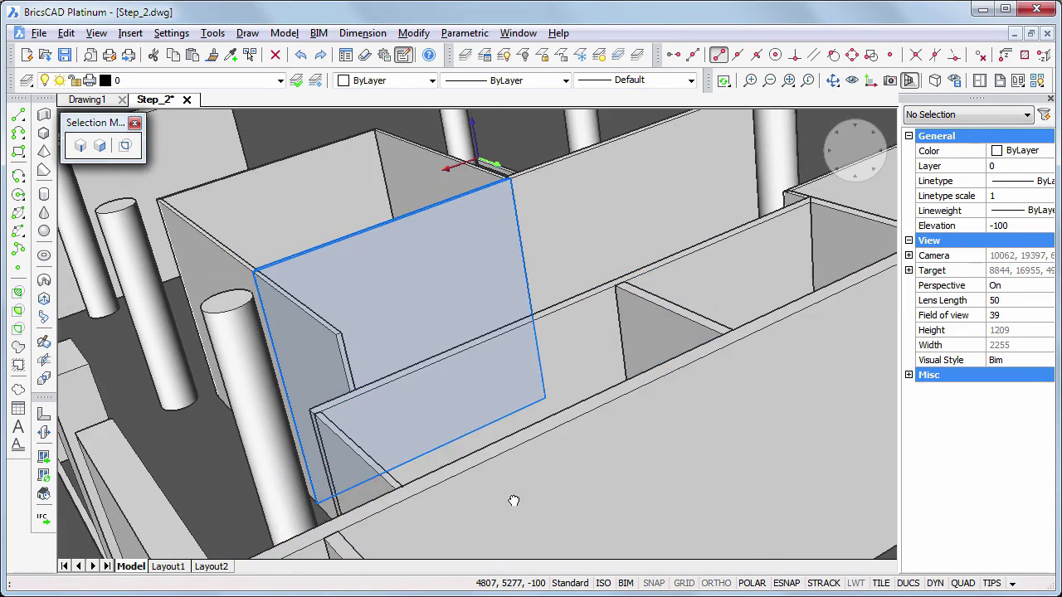
click(100, 146)
scroll(344, 351, up, 2)
mouse_move(347, 347)
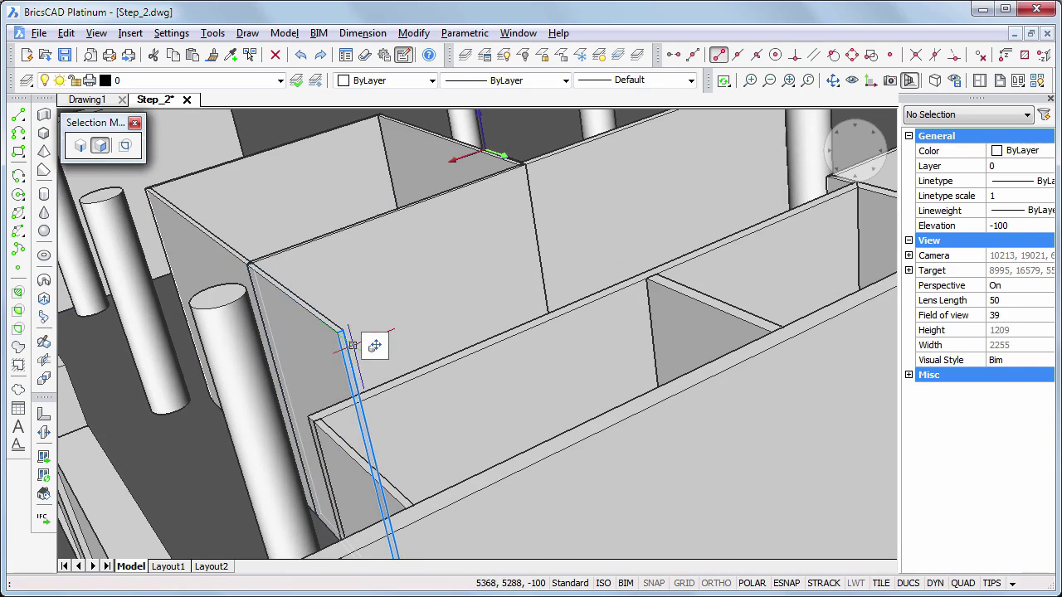
click(393, 349)
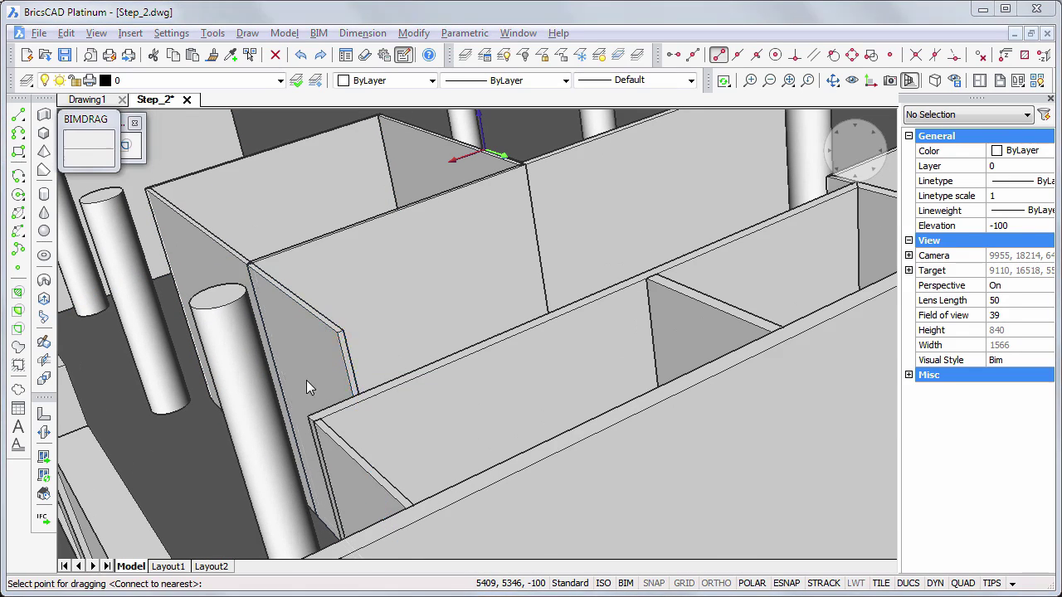
key(Escape)
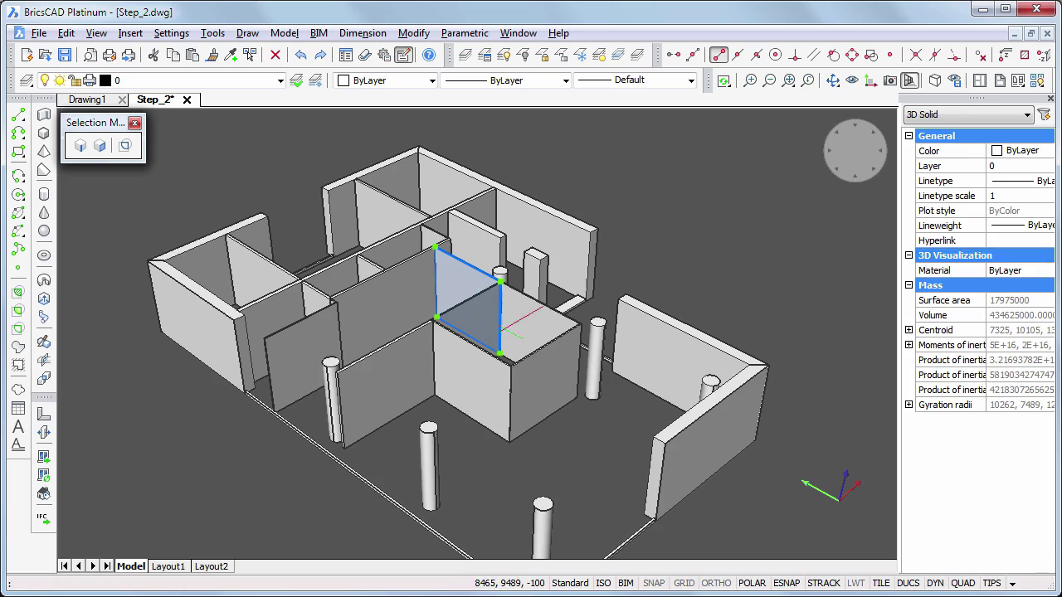
Assign the box-shaped room's four walls and the connecting short wall to the GlassWalls_0 layer
click(540, 332)
click(464, 357)
click(508, 360)
click(544, 378)
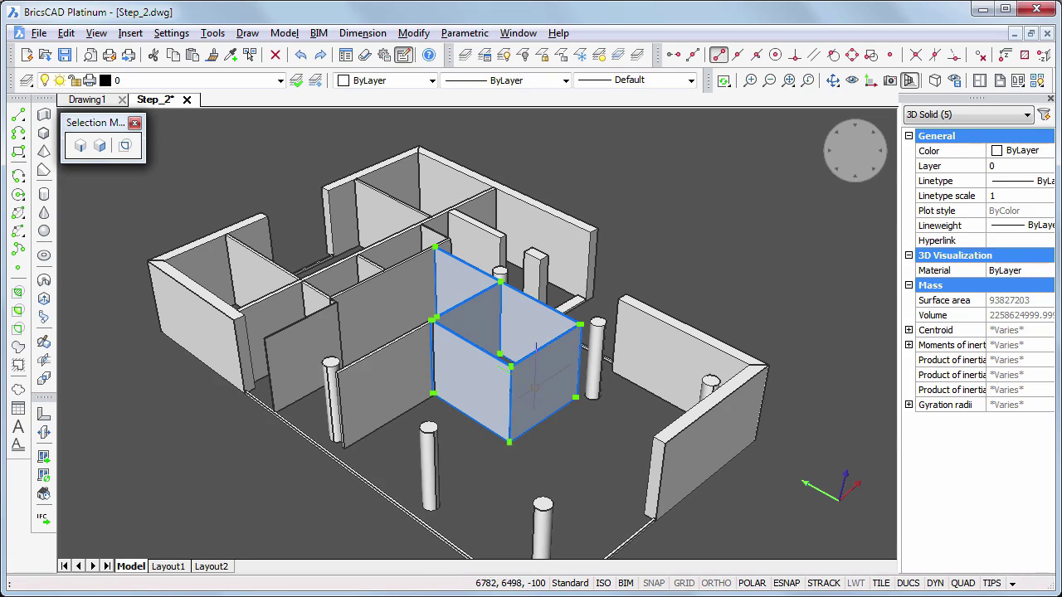
click(280, 80)
drag(280, 160, 283, 251)
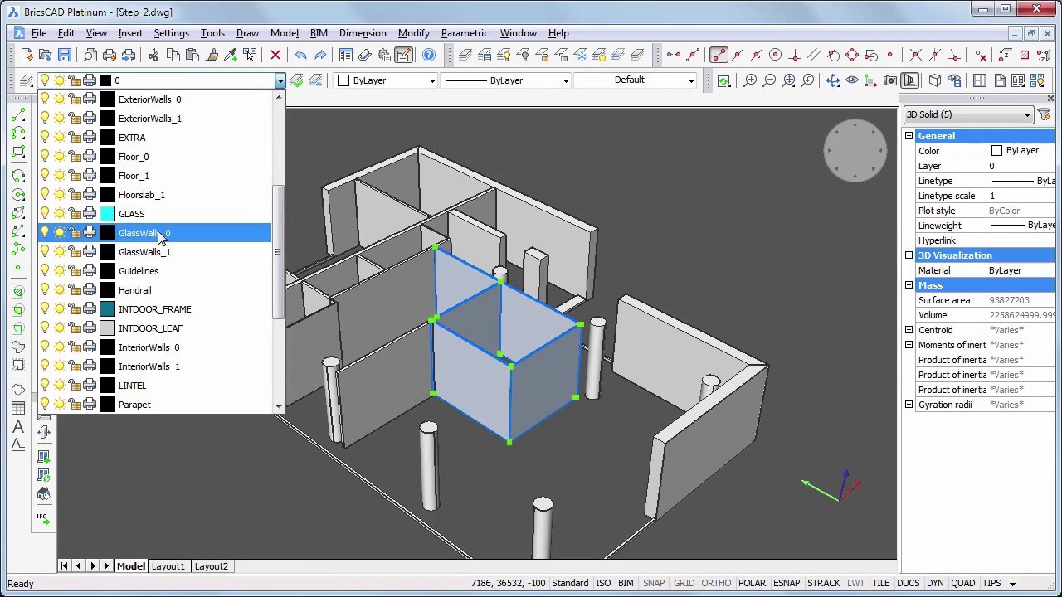
click(158, 233)
key(Escape)
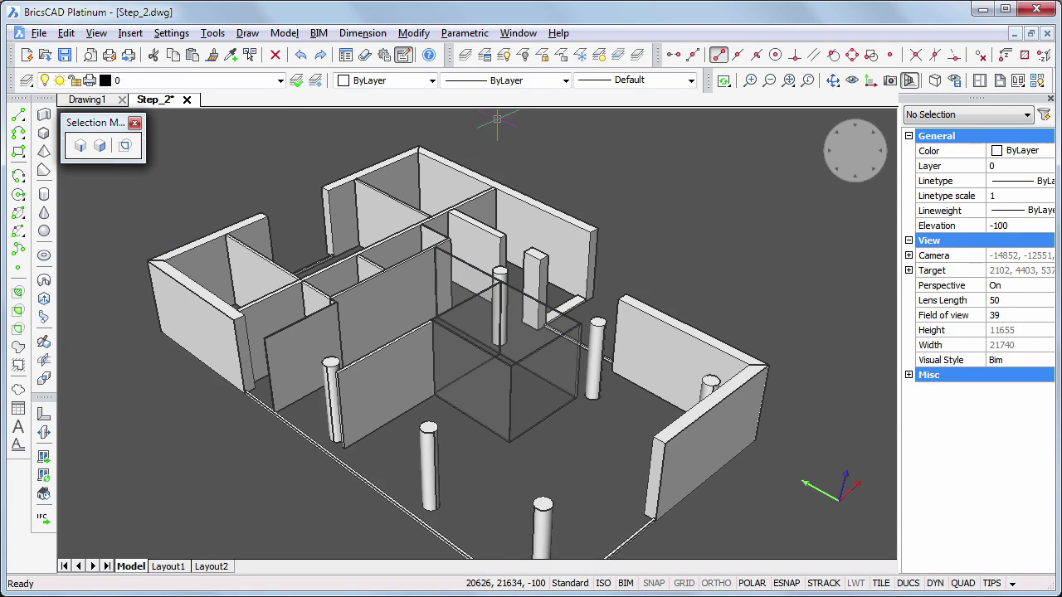
Assign the long partitions, their cross walls and the straight wall beside the column to the InteriorWalls_0 layer
click(278, 278)
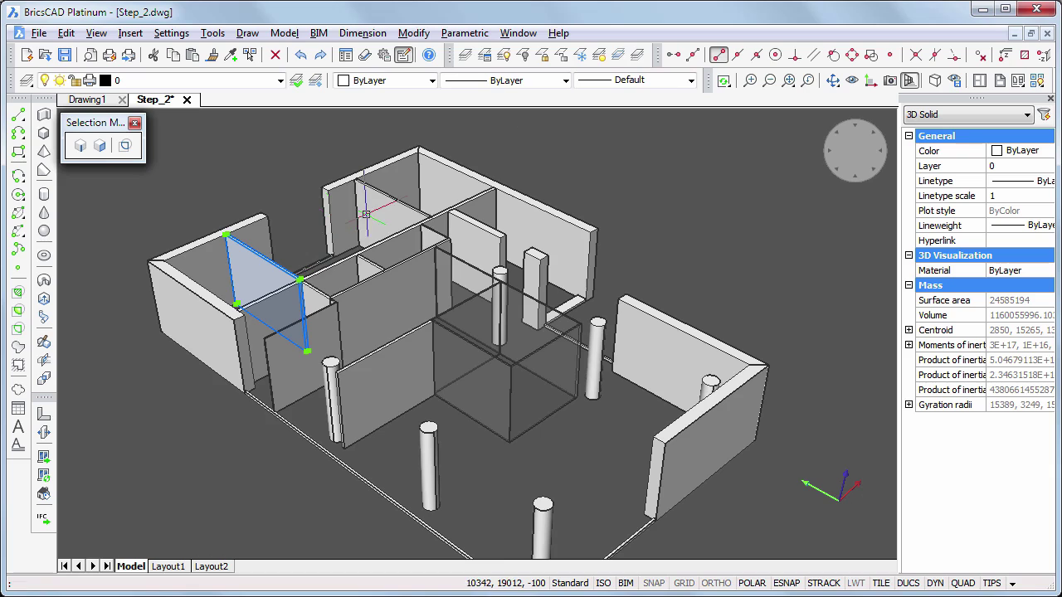
click(382, 222)
click(388, 352)
click(350, 288)
click(340, 268)
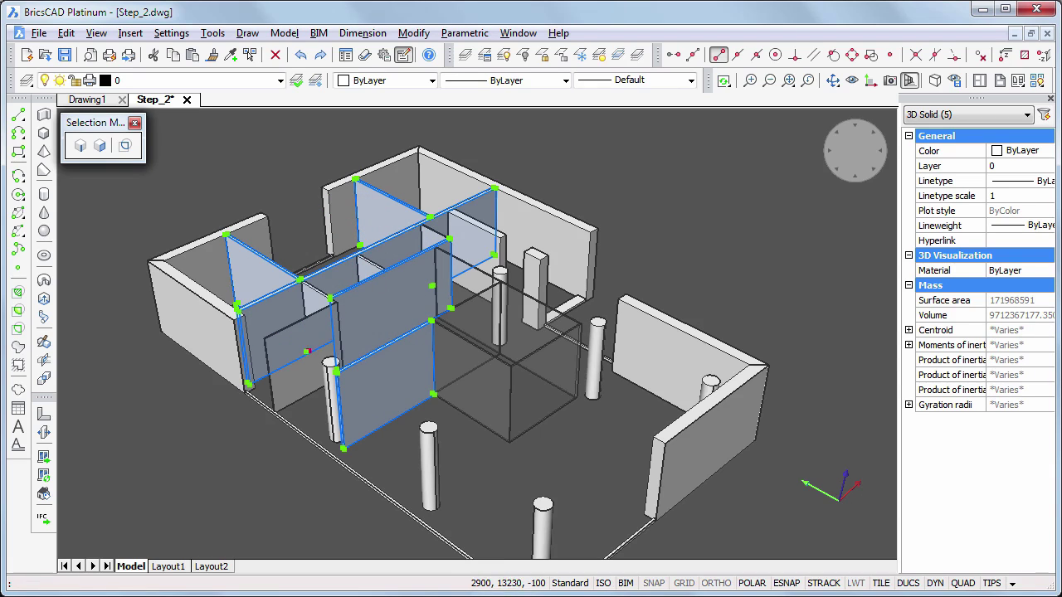
click(307, 351)
click(307, 350)
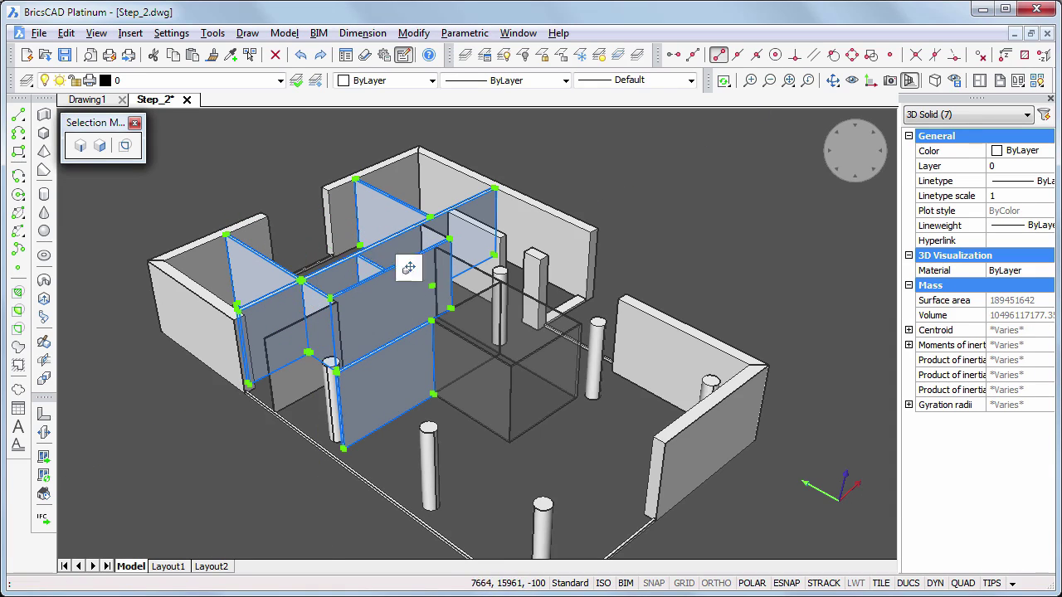
click(467, 235)
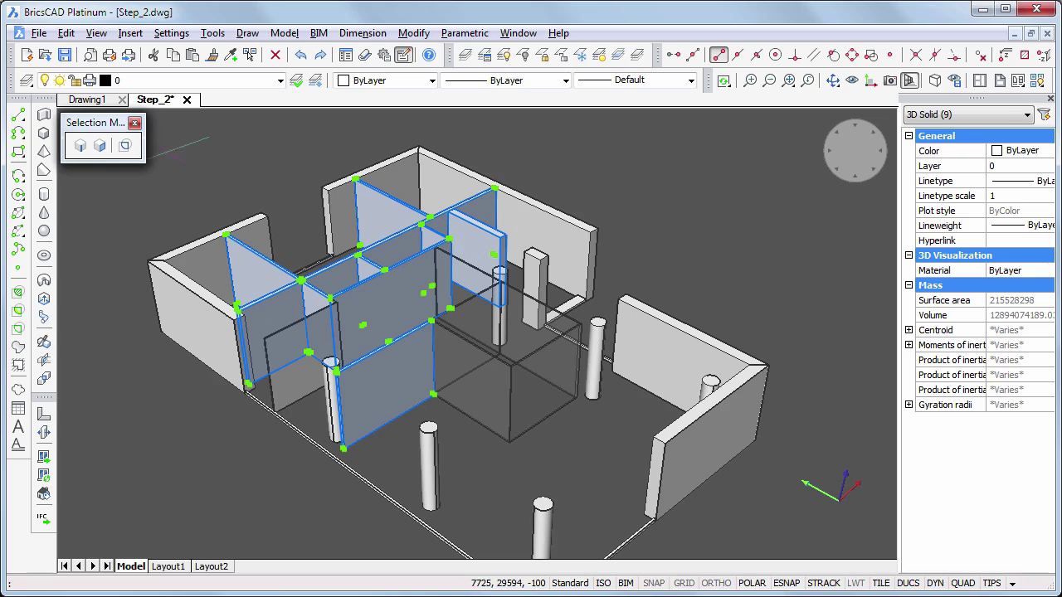
click(278, 81)
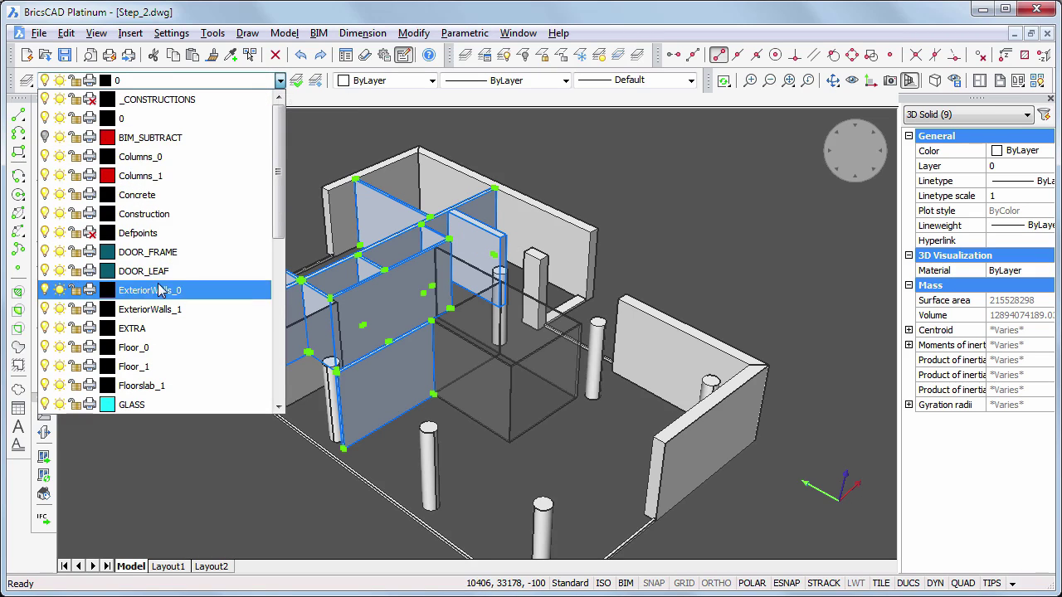
scroll(159, 314, down, 3)
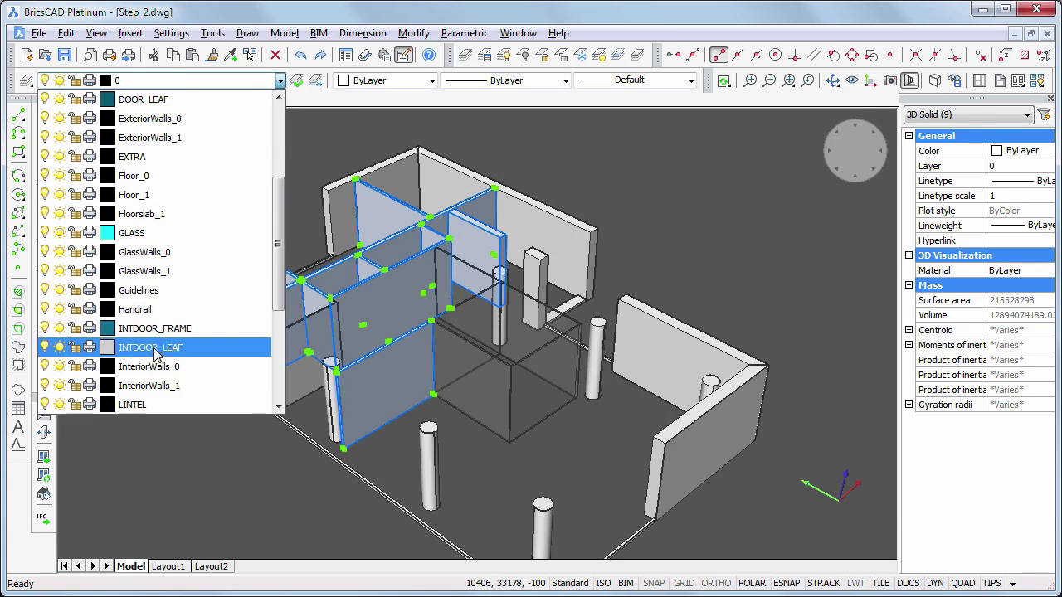
Assign all the thick exterior walls and the low wall strips along the building's open perimeter sides to the ExteriorWalls_0 layer
click(700, 396)
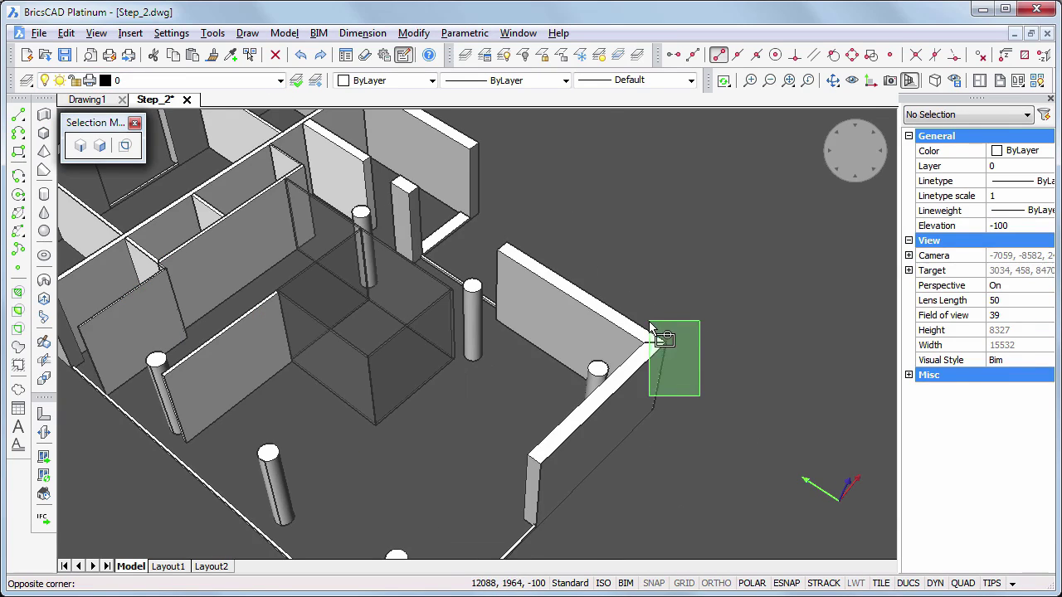
click(649, 321)
middle_drag(628, 179, 787, 367)
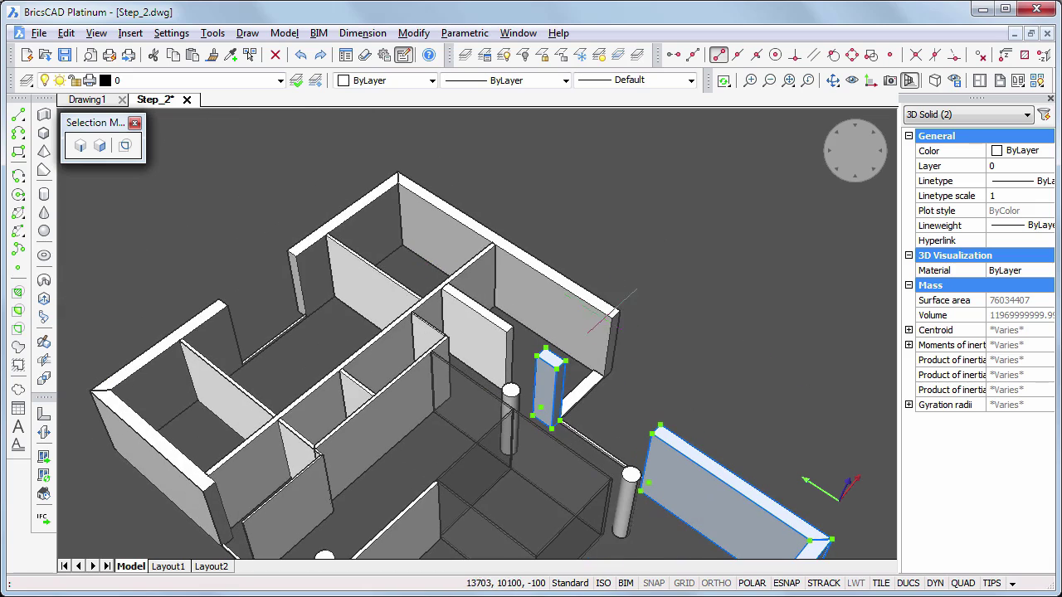
click(591, 314)
click(379, 203)
click(145, 471)
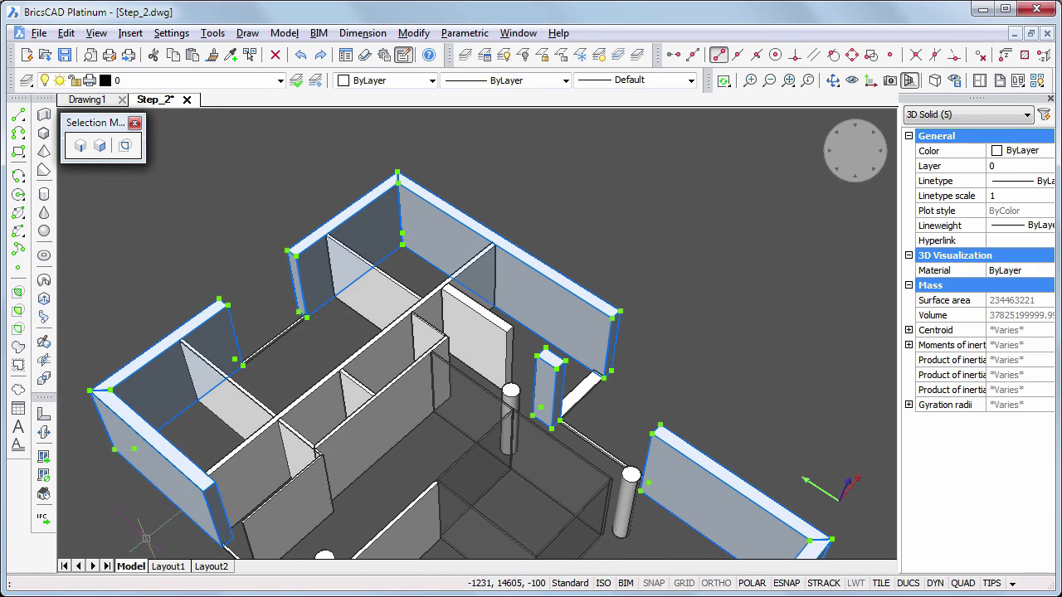
middle_drag(160, 534, 163, 239)
click(286, 385)
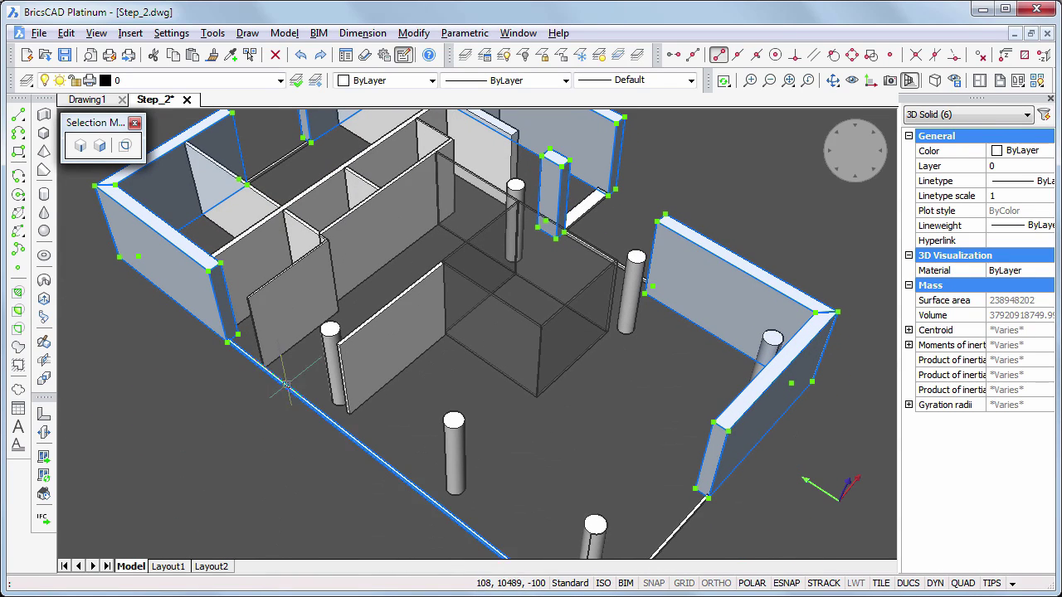
click(679, 527)
click(583, 199)
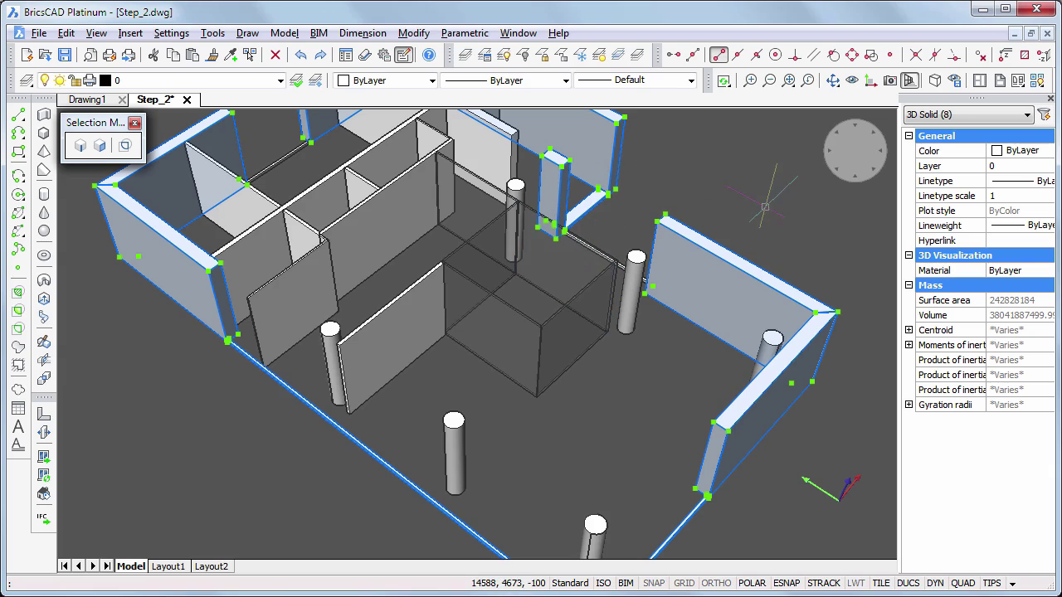
shift+middle_drag(762, 208, 659, 253)
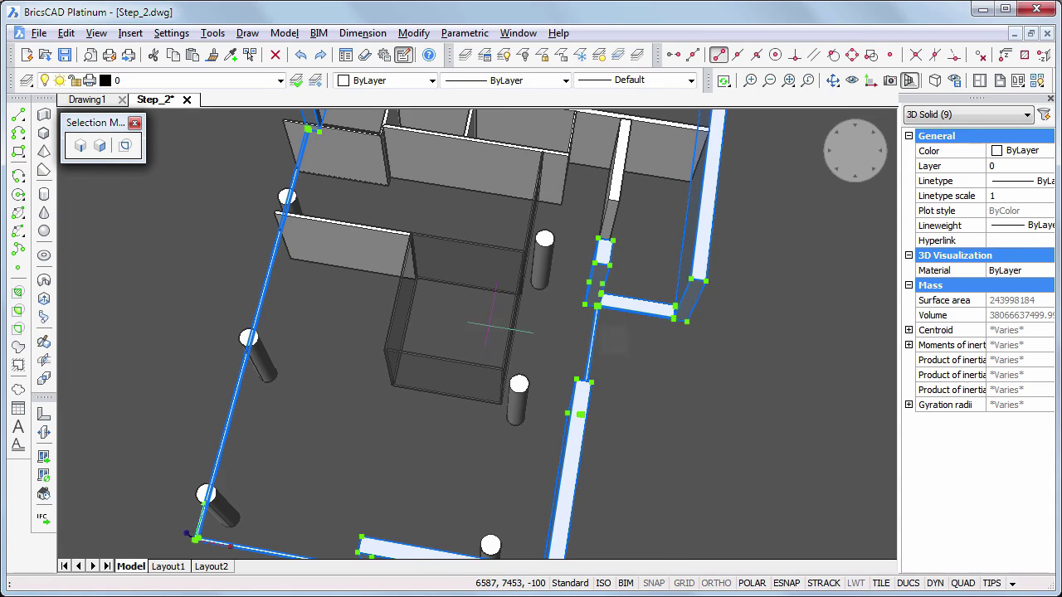
click(280, 80)
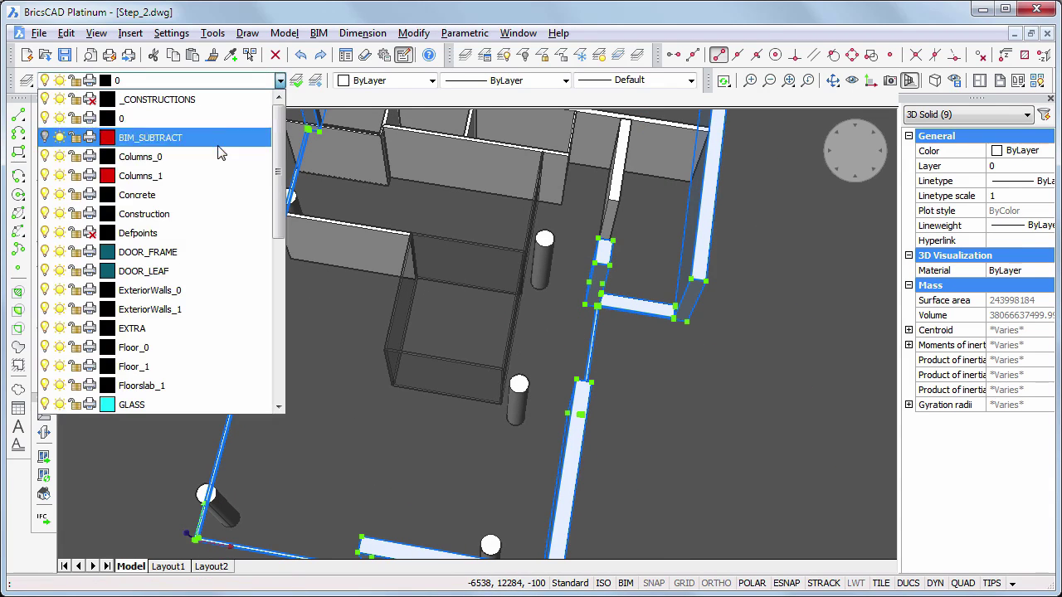
drag(271, 199, 268, 234)
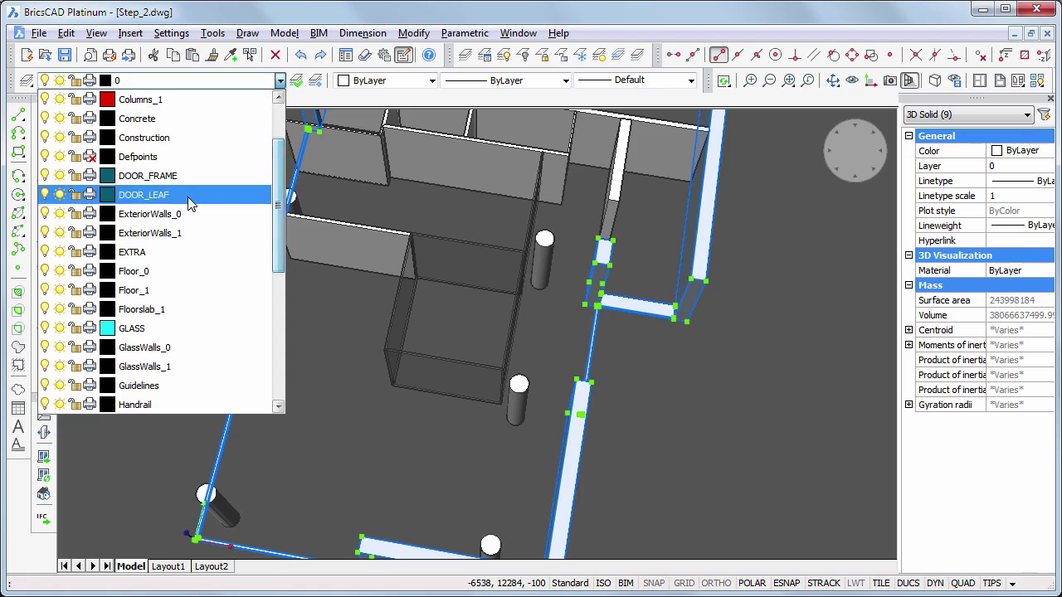
click(178, 214)
key(Escape)
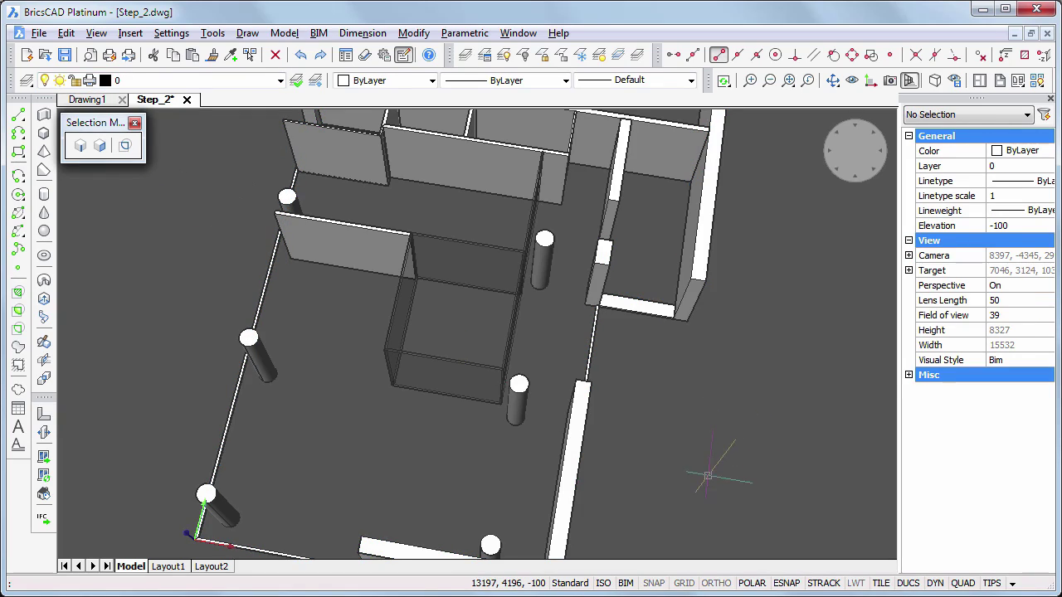
mouse_move(707, 476)
shift+middle_down()
mouse_move(813, 431)
mouse_move(839, 444)
mouse_move(813, 450)
shift+middle_up()
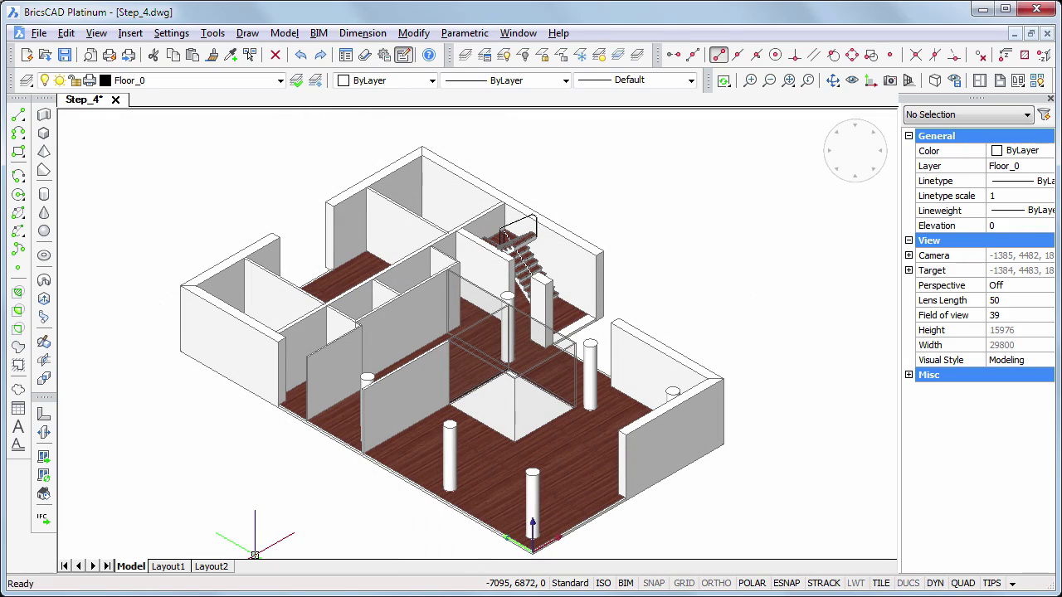